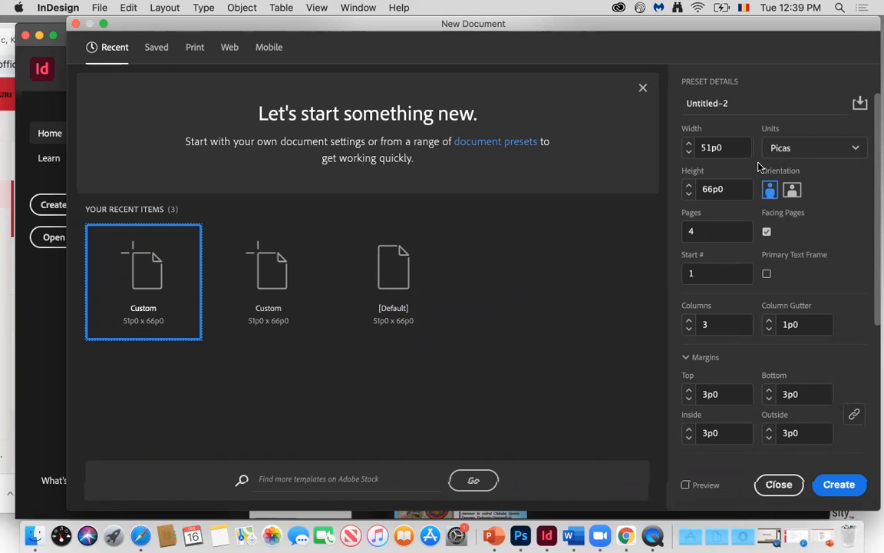
- Set the new document's measurement units to inches
click(853, 148)
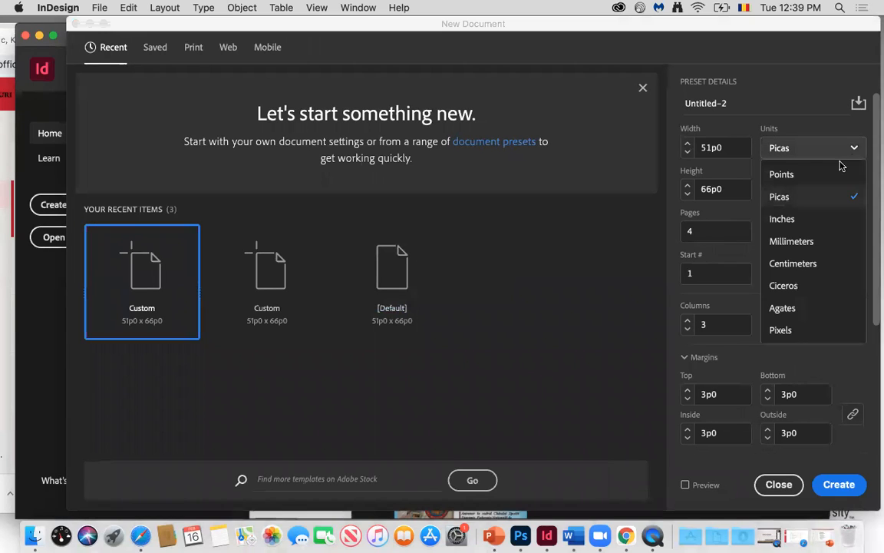
click(782, 218)
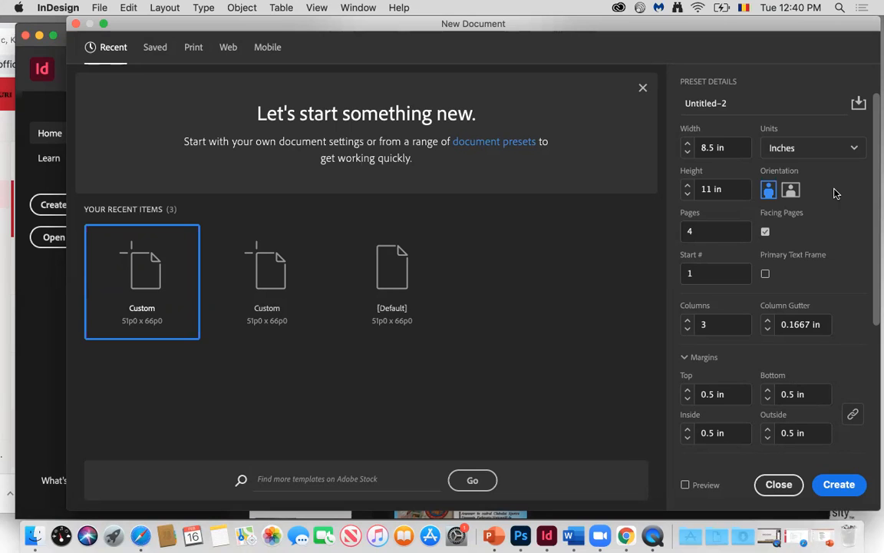
click(853, 150)
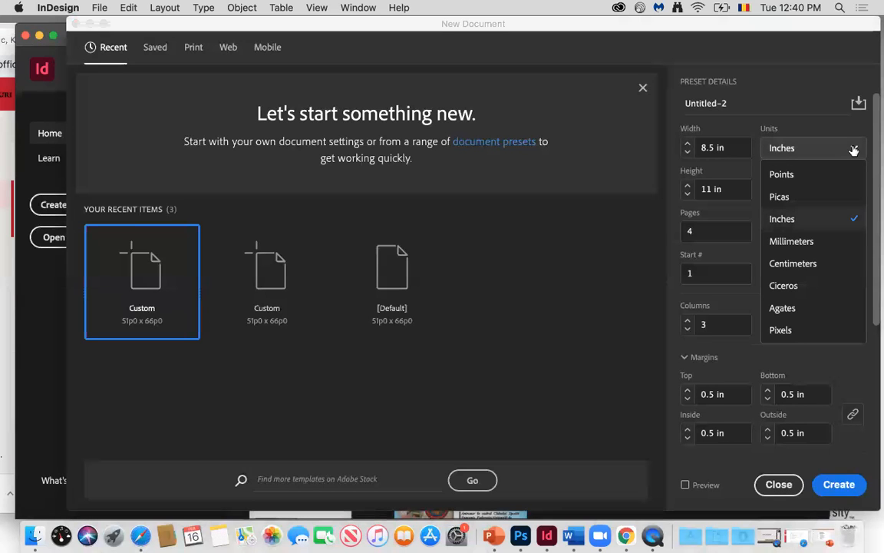
click(801, 222)
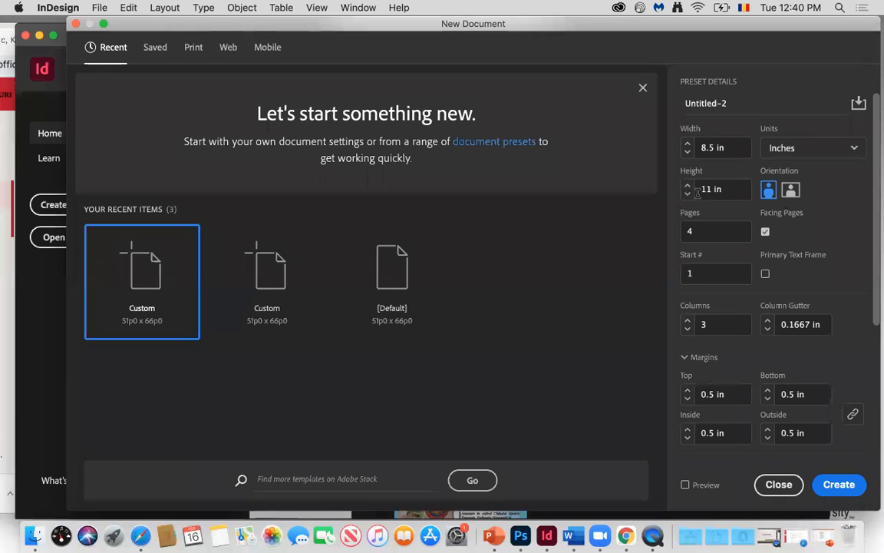
- Switch the page orientation to landscape and return it to portrait
click(766, 232)
click(792, 191)
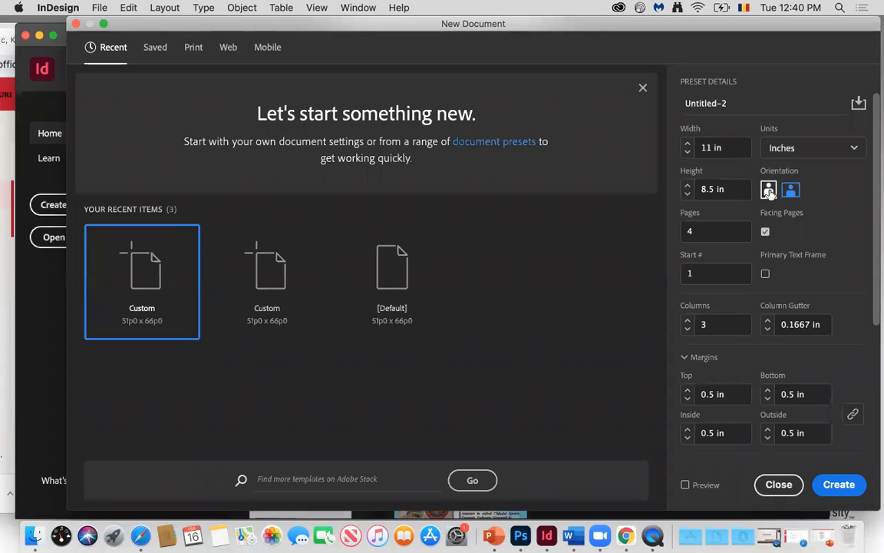
click(770, 193)
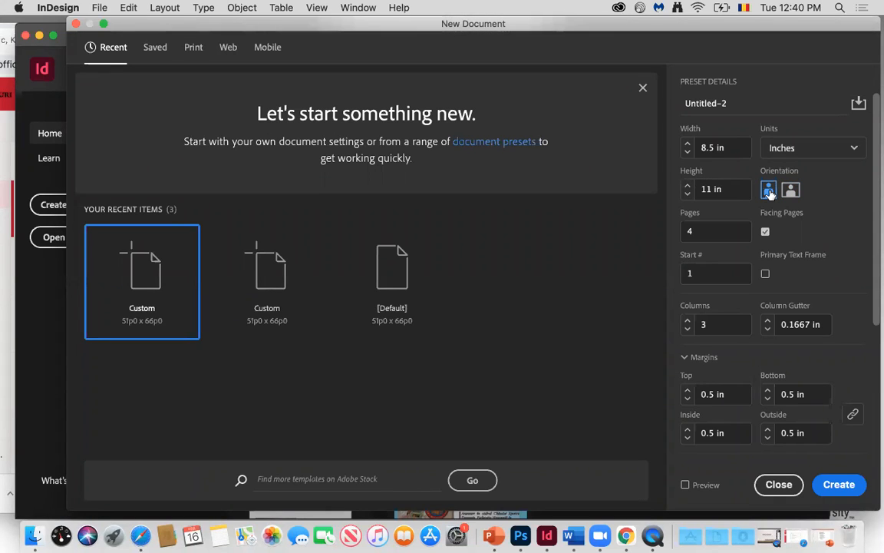
- Set the page count to 2, turn off facing pages, and create the document
double_click(696, 230)
text(2)
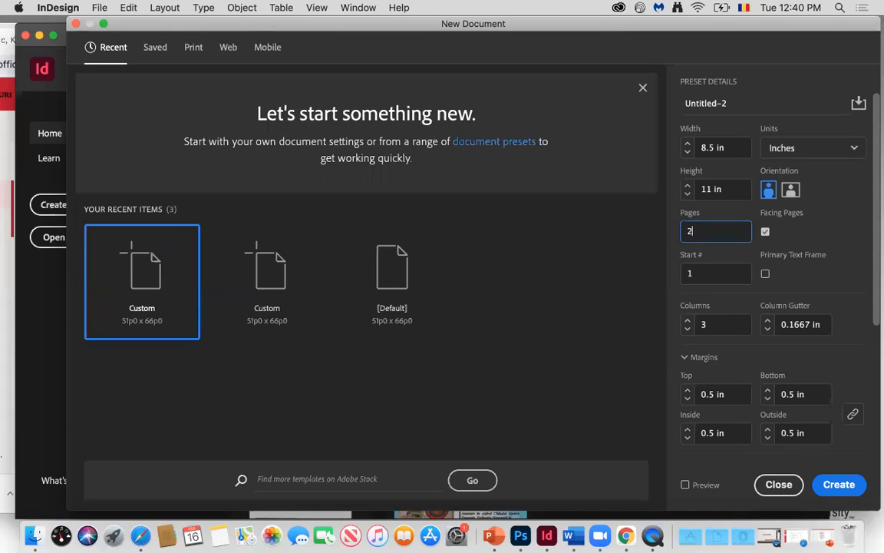
click(766, 232)
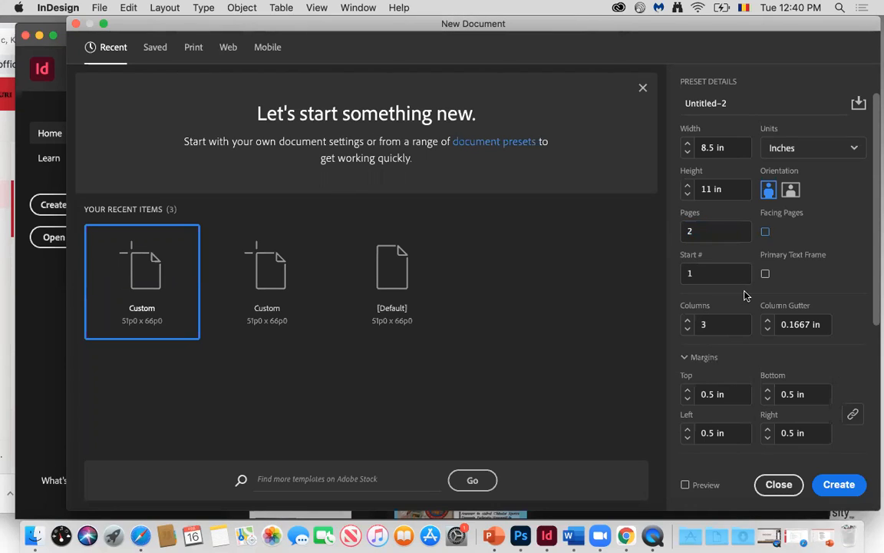
scroll(738, 441, down, 5)
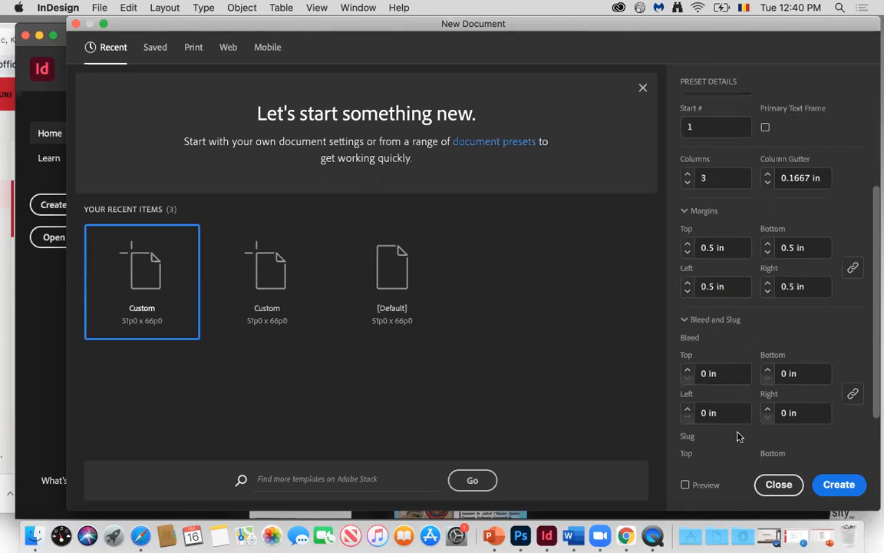
scroll(738, 437, up, 5)
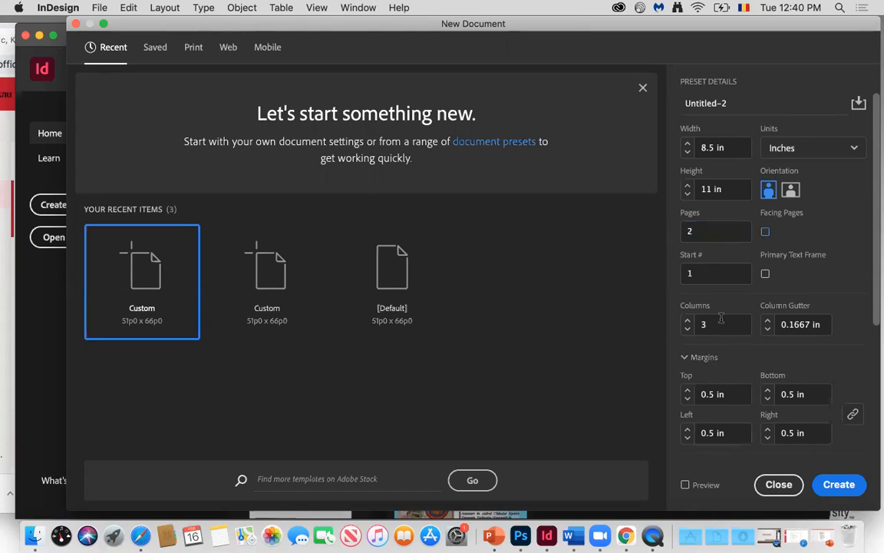
click(834, 488)
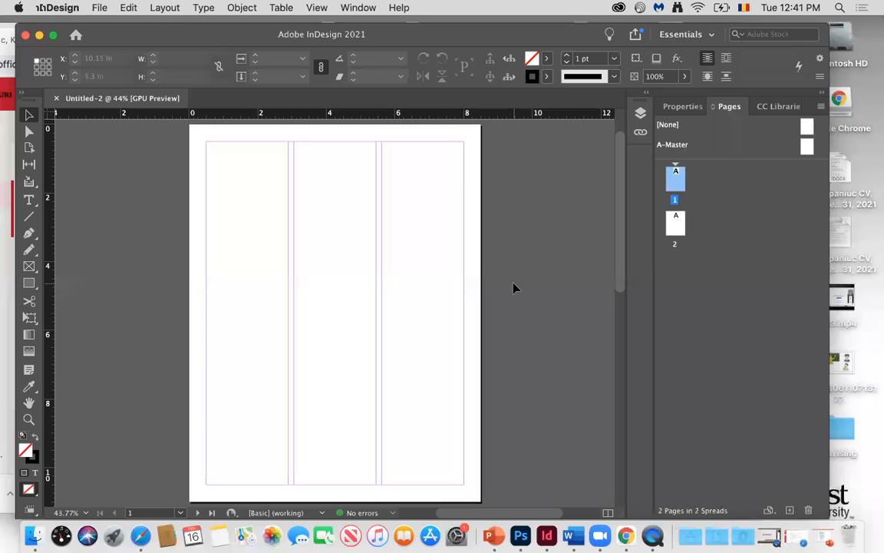
- Review both single pages of the two-page document and close it
scroll(514, 287, down, 10)
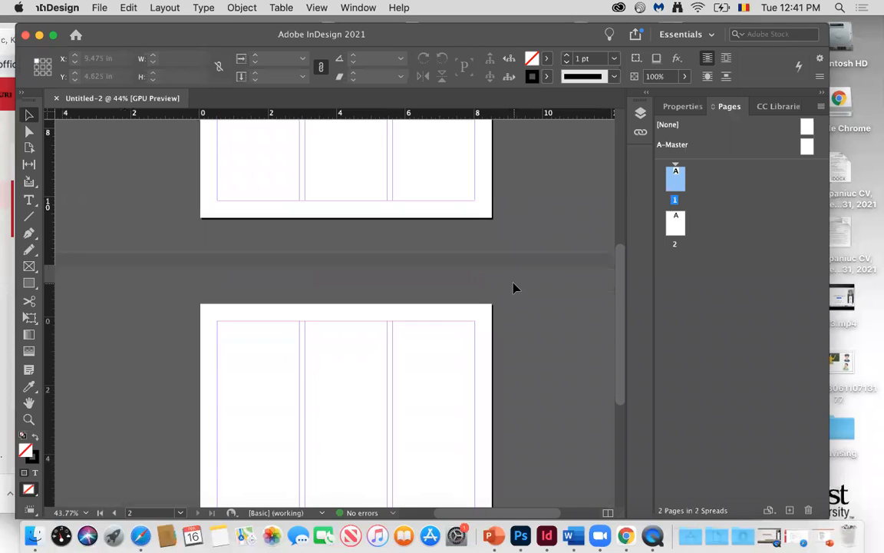
scroll(515, 288, up, 8)
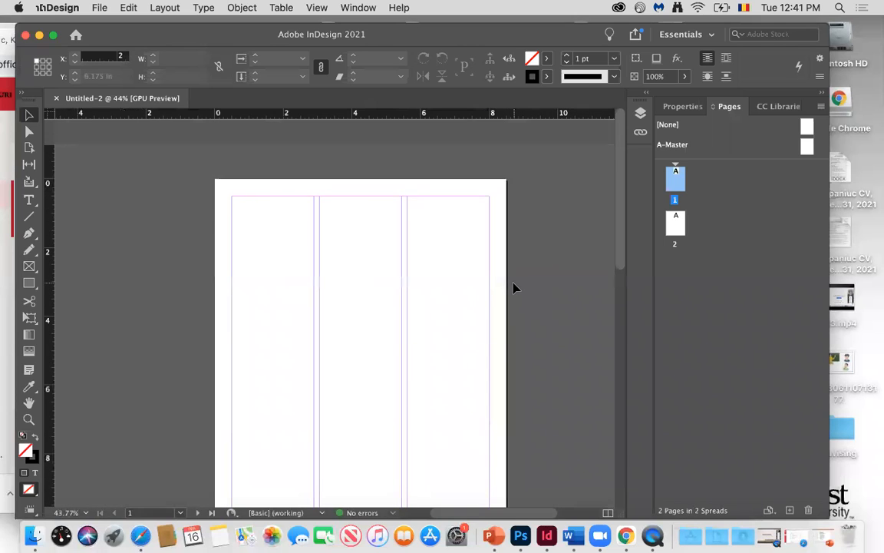
scroll(514, 288, down, 1)
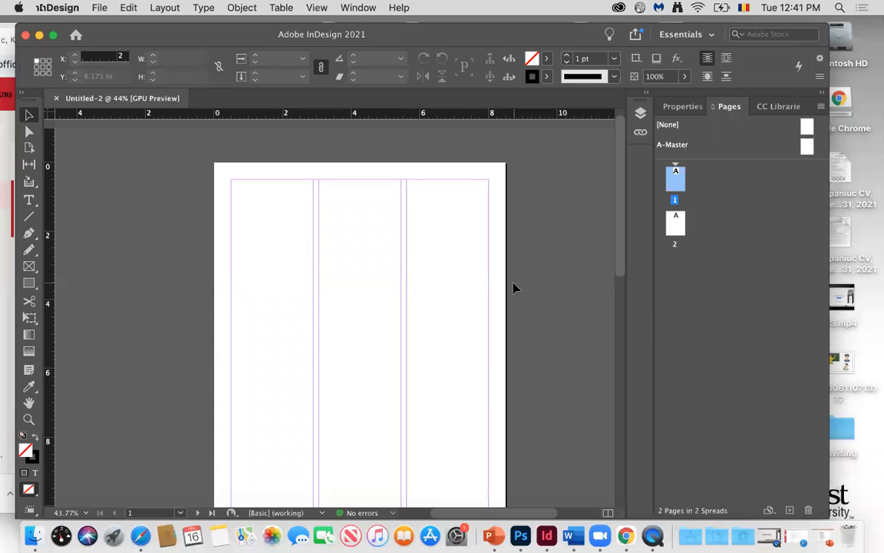
scroll(514, 288, down, 5)
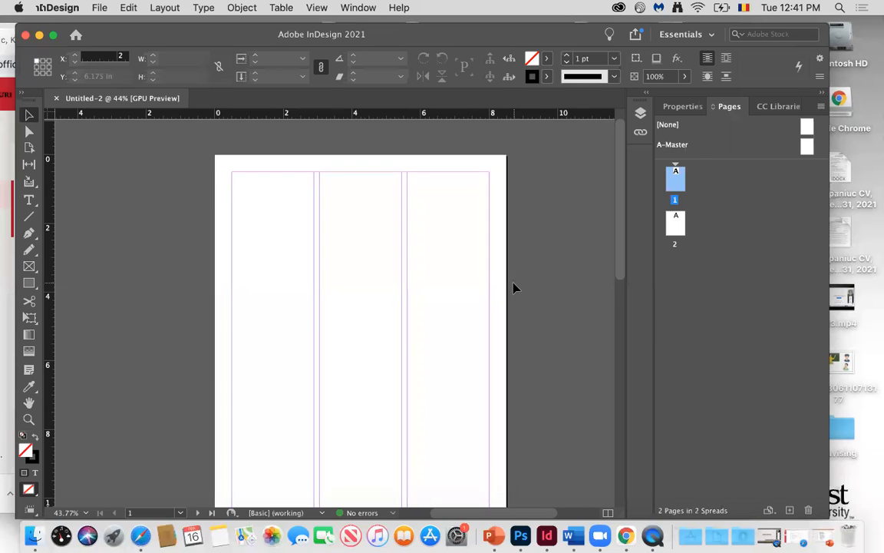
scroll(514, 288, up, 5)
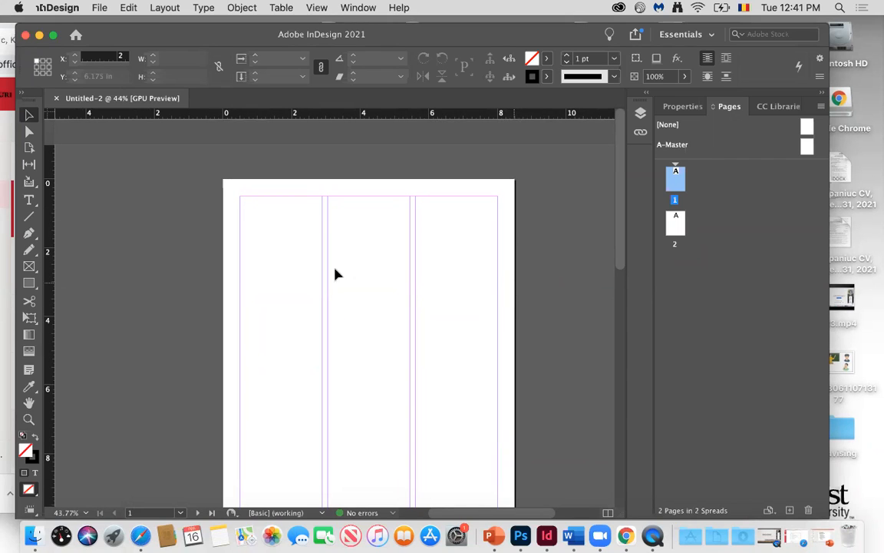
click(56, 99)
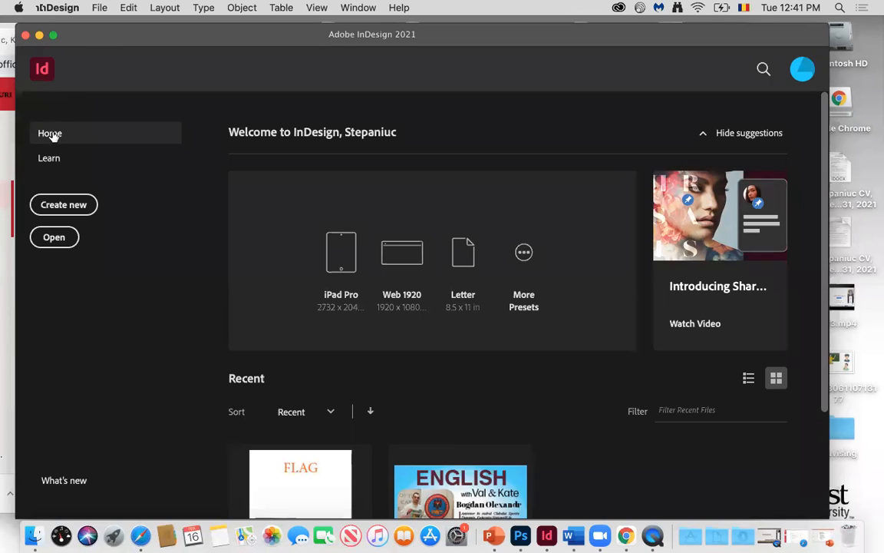
- Create another new document measured in inches, with 8 pages and facing pages turned on
click(53, 206)
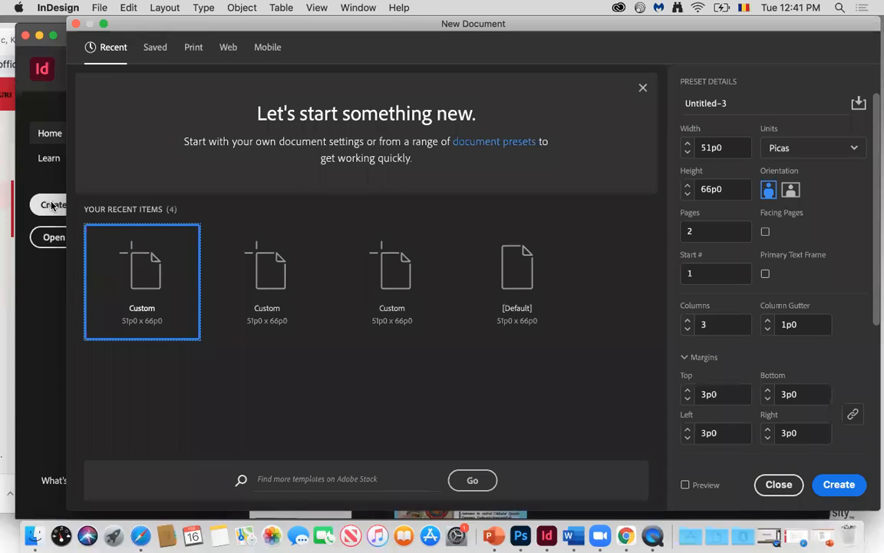
click(853, 149)
click(763, 219)
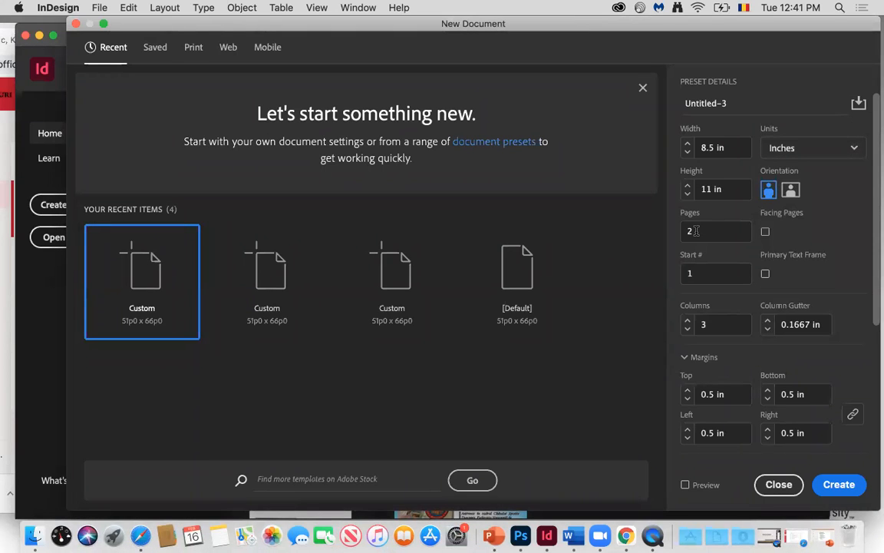
drag(697, 232, 677, 235)
text(8)
click(766, 231)
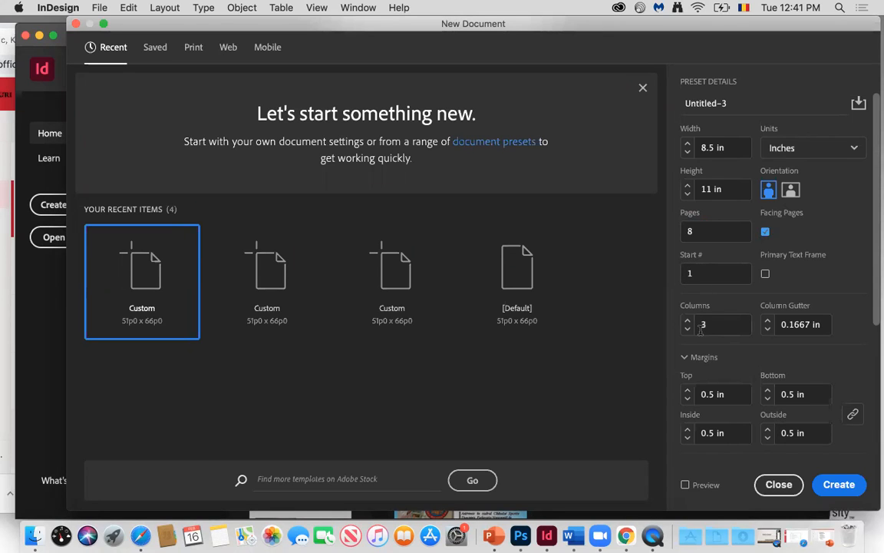
scroll(701, 330, down, 5)
scroll(701, 334, up, 5)
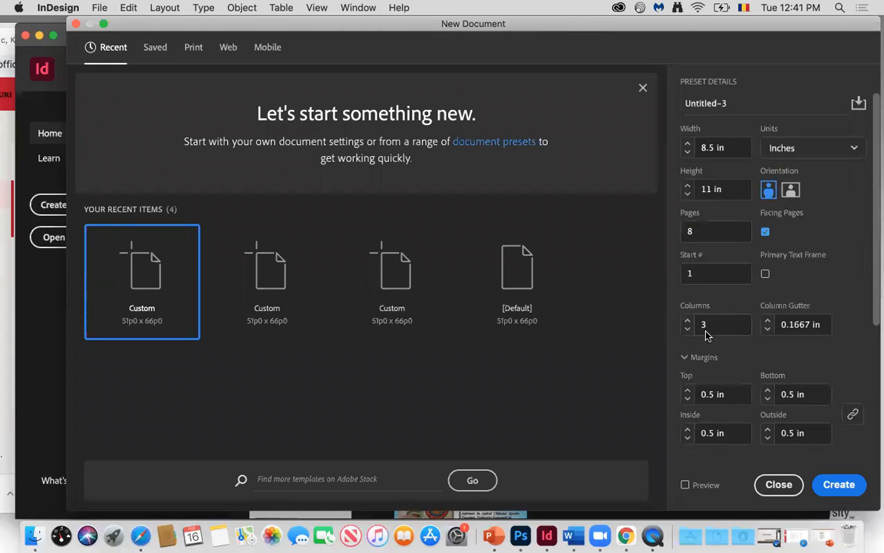
click(839, 485)
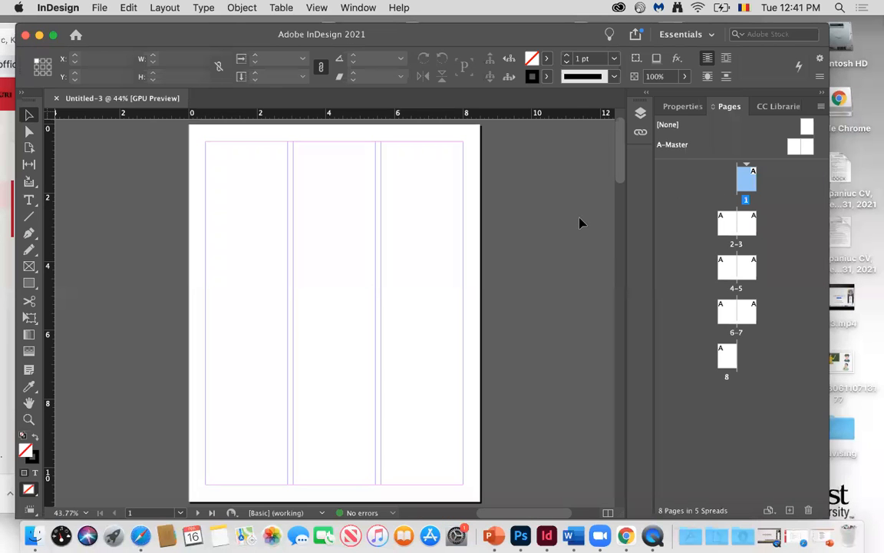
- Examine how the eight-page document is laid out, from the first page through the facing spreads to the last page
scroll(509, 233, down, 6)
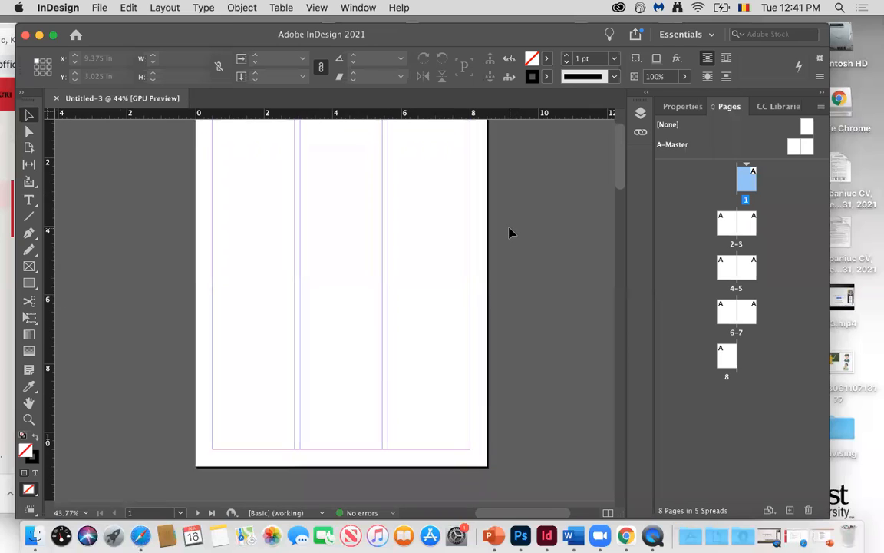
scroll(509, 233, up, 6)
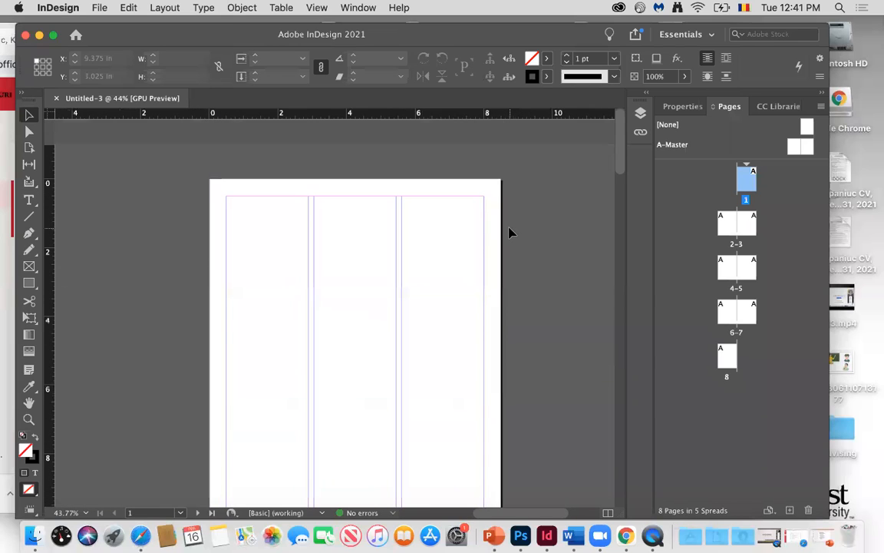
scroll(509, 232, down, 6)
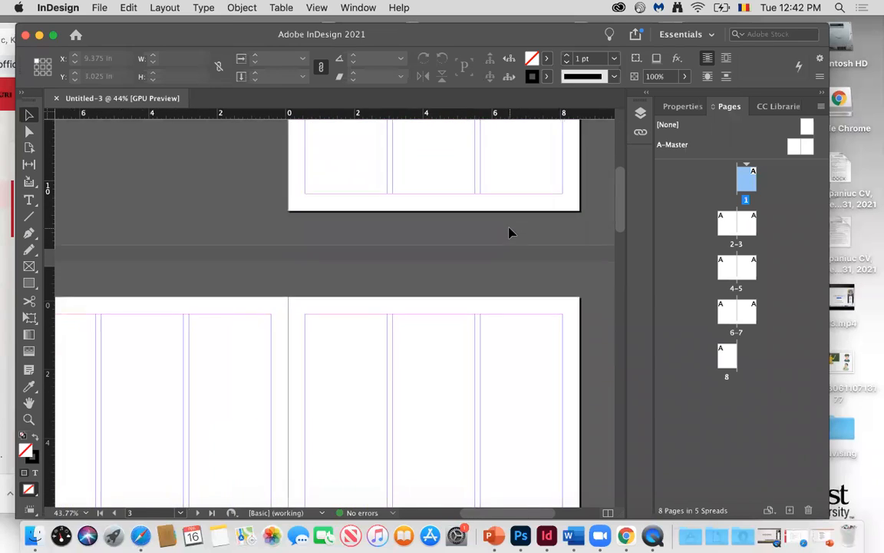
scroll(509, 232, down, 5)
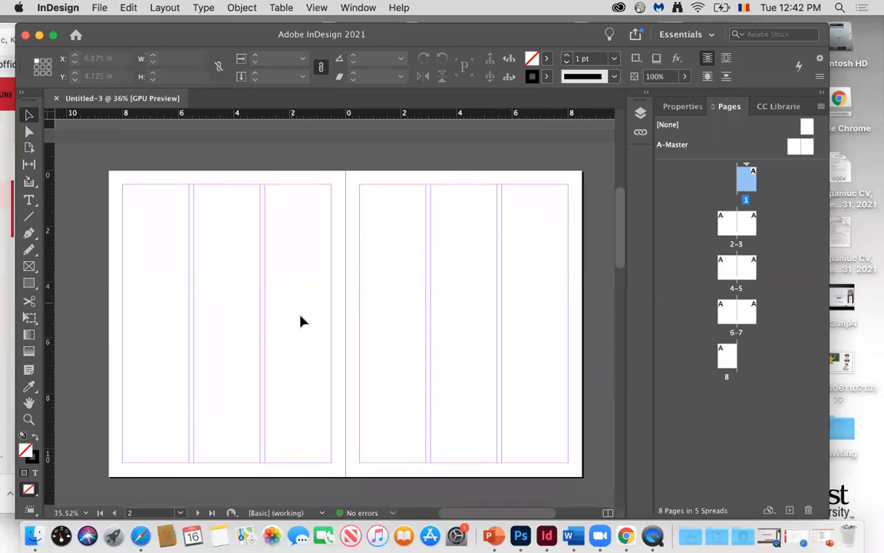
scroll(328, 385, down, 5)
scroll(327, 385, down, 10)
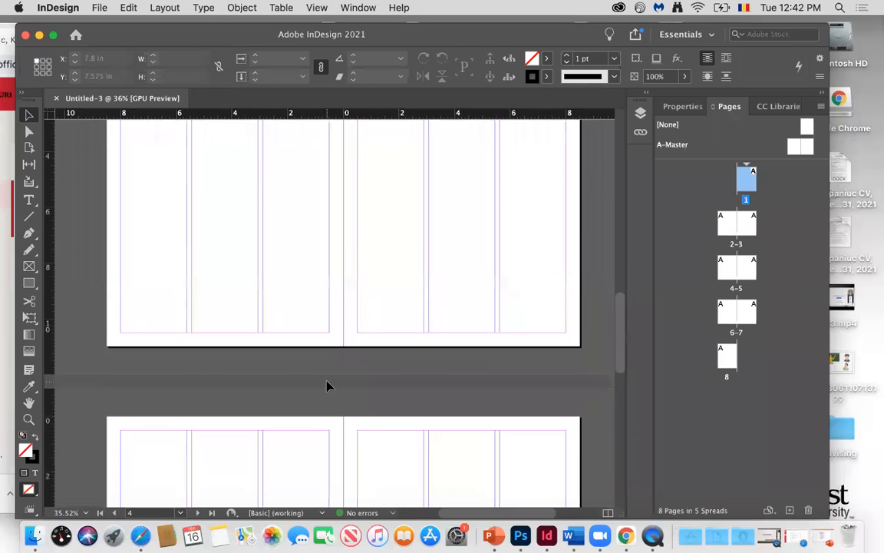
scroll(327, 386, down, 5)
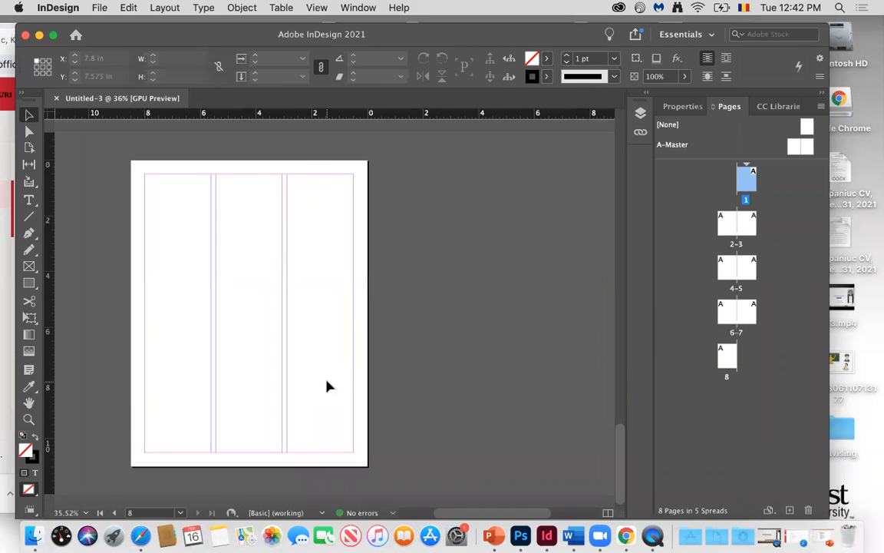
scroll(328, 386, up, 8)
scroll(328, 386, up, 8)
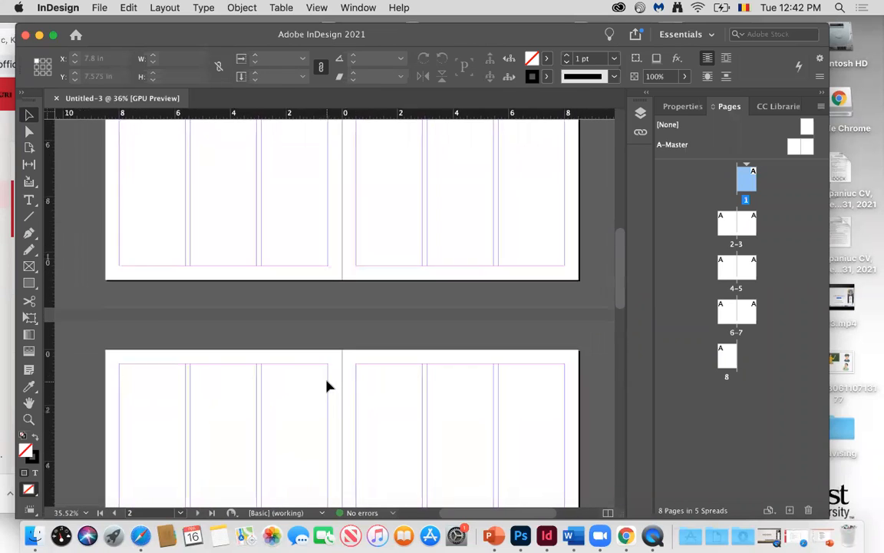
scroll(328, 386, down, 8)
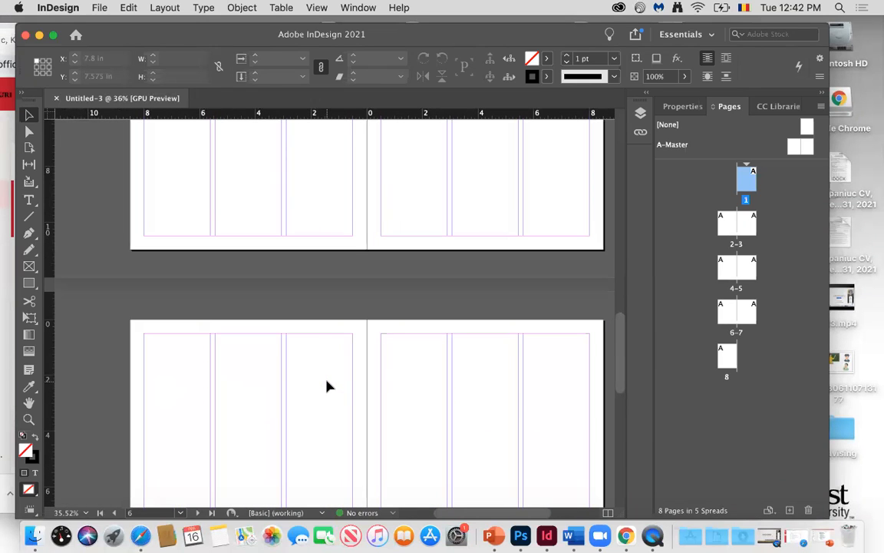
scroll(328, 386, down, 5)
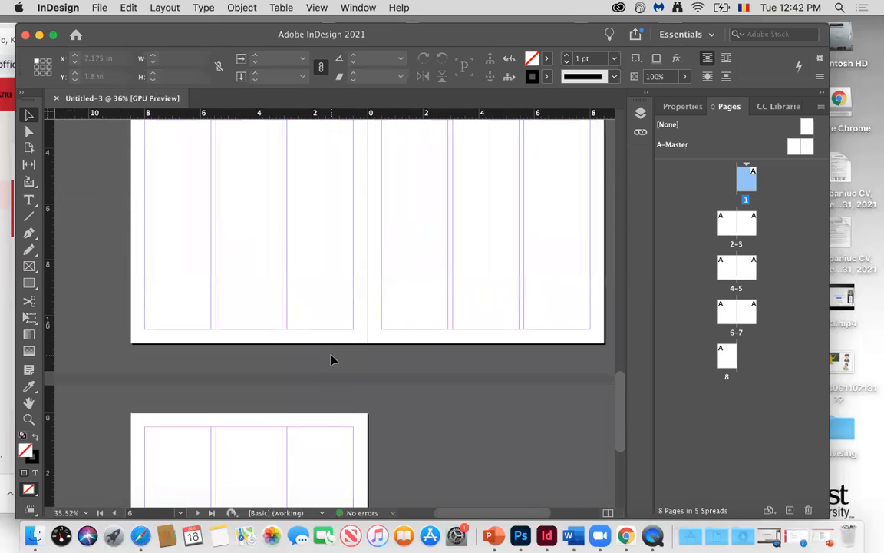
scroll(331, 359, down, 3)
scroll(331, 359, up, 15)
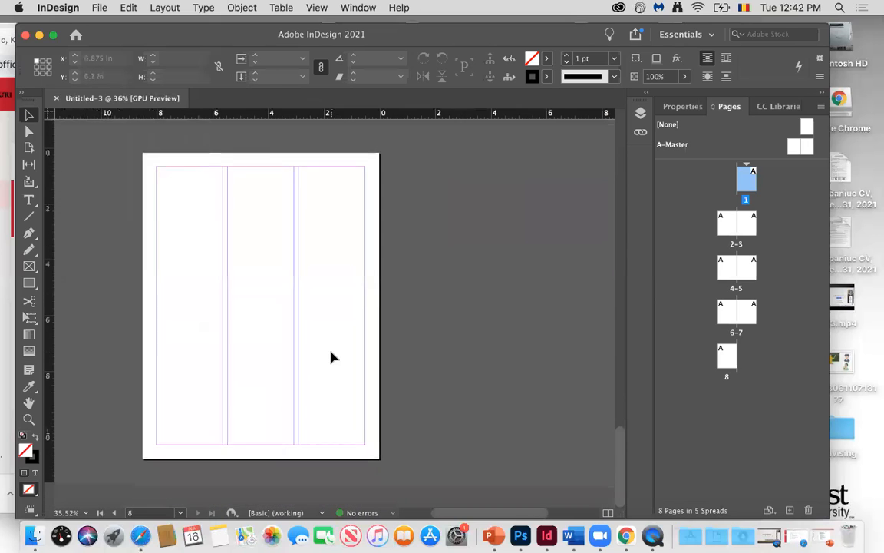
scroll(439, 257, right, 2)
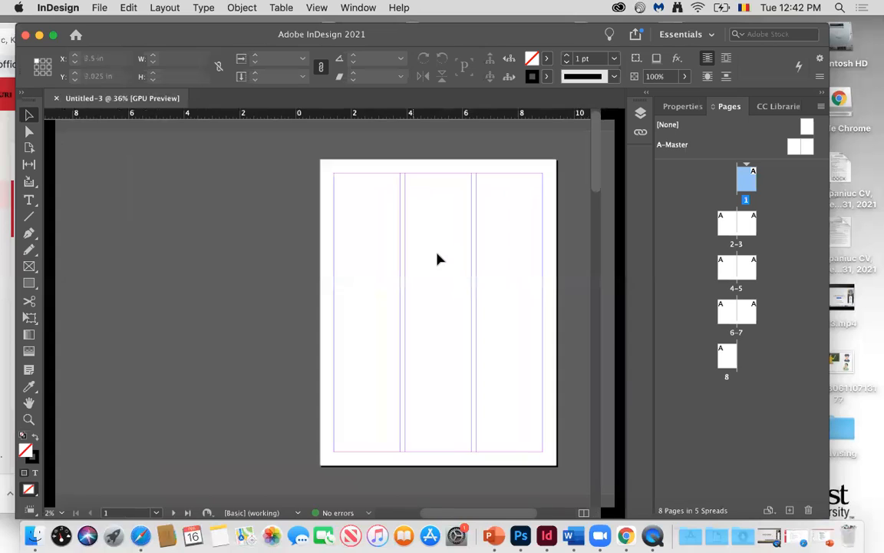
scroll(438, 257, down, 3)
scroll(437, 259, down, 8)
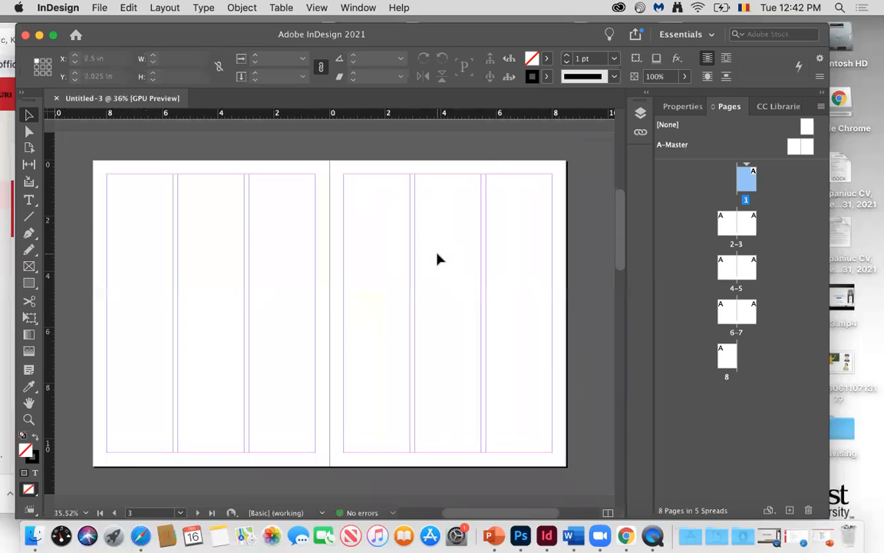
scroll(438, 258, down, 10)
scroll(438, 259, left, 1)
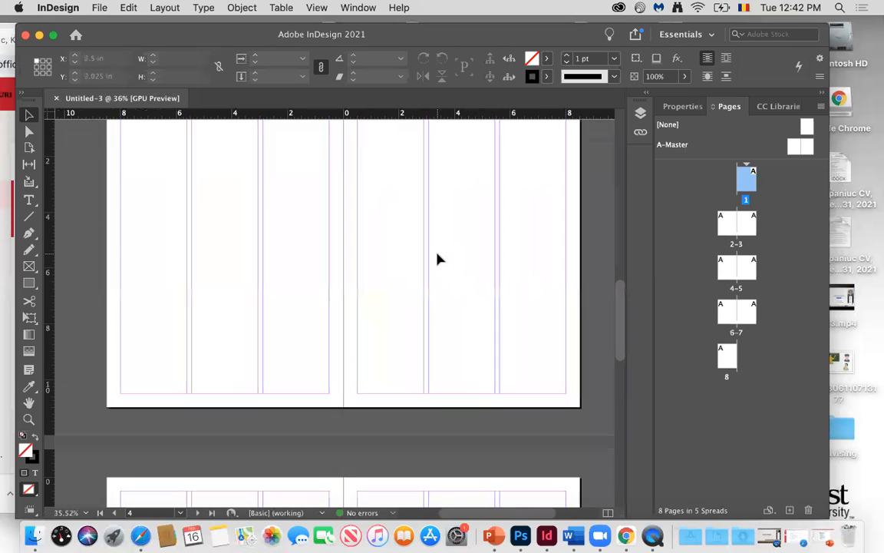
- Examine the remaining facing spreads down to the single last page
scroll(438, 259, down, 8)
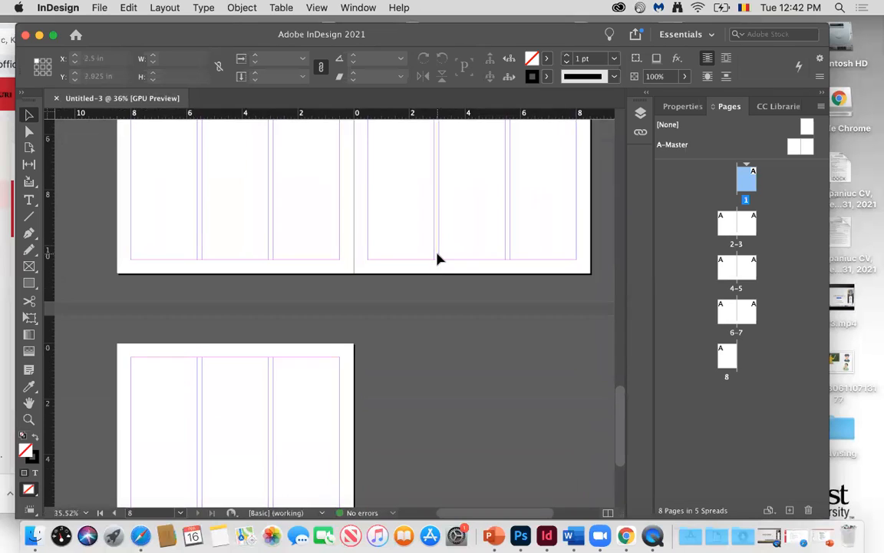
scroll(438, 259, left, 1)
scroll(437, 259, down, 2)
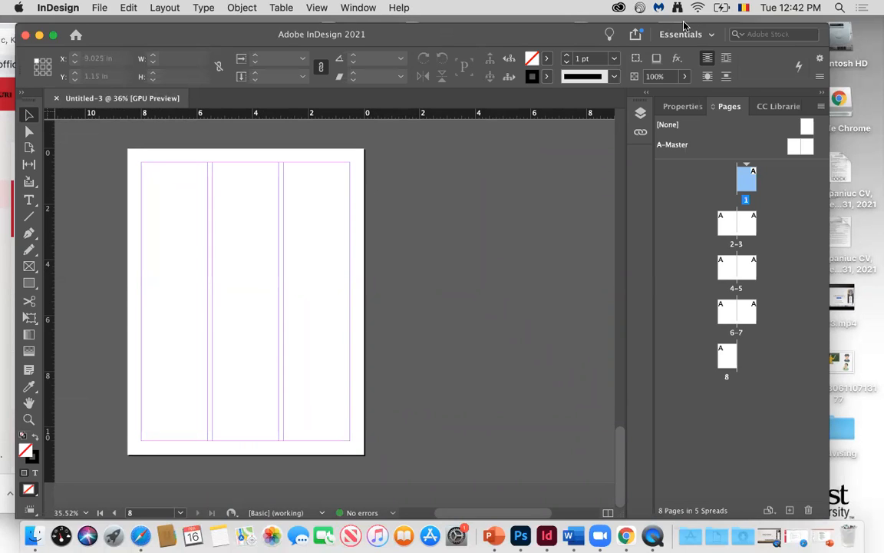
- Hide the Pages panel and bring it back
click(355, 8)
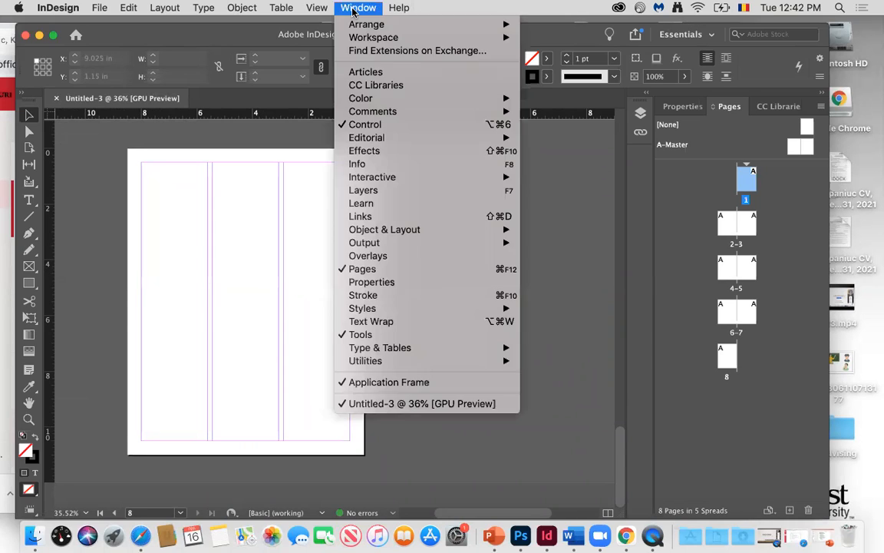
click(371, 271)
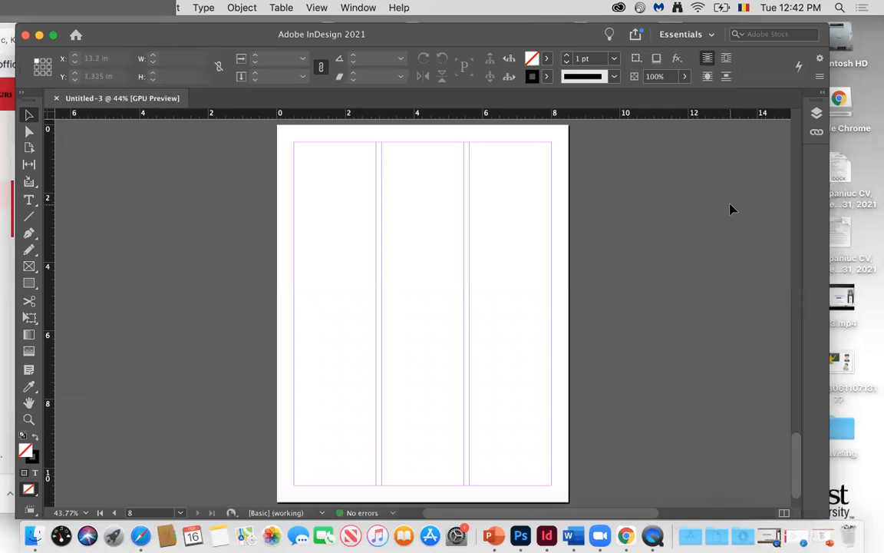
click(352, 9)
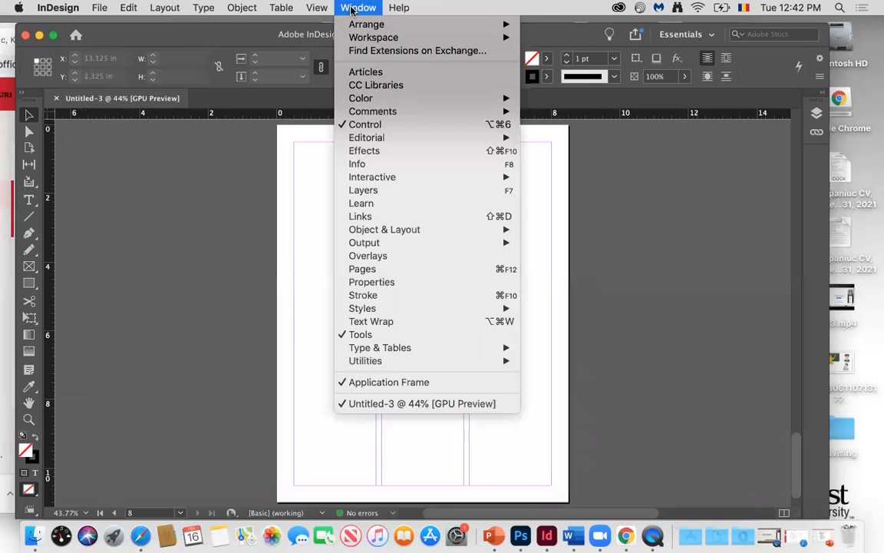
click(363, 269)
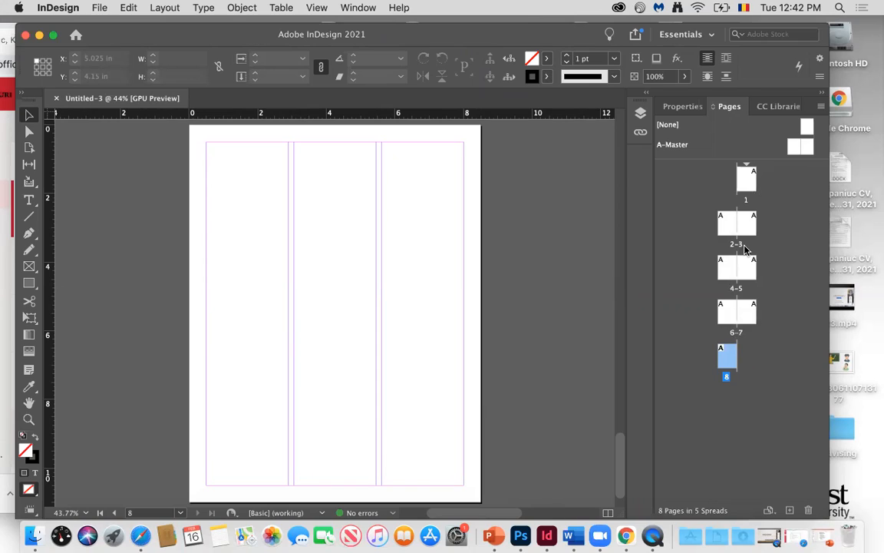
- Go to pages 4, 7 and 1 in turn through their thumbnails and view each one
click(743, 182)
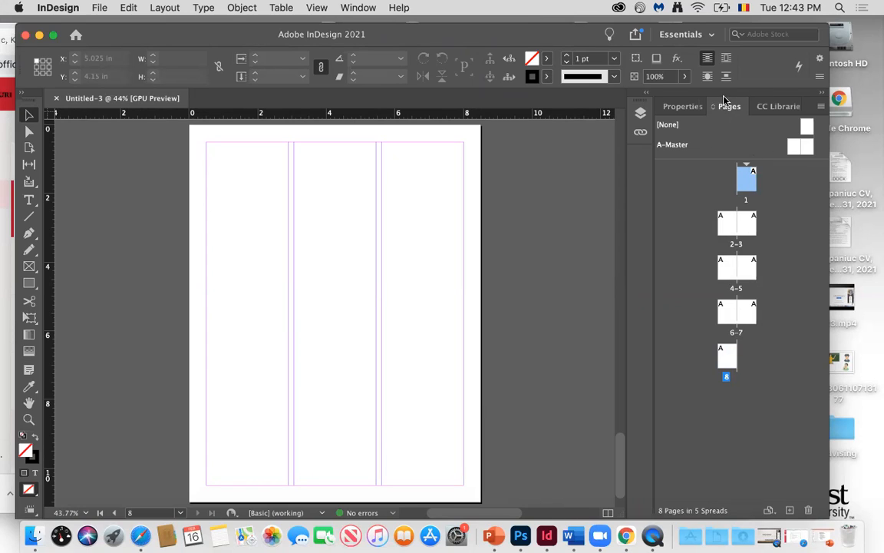
click(726, 268)
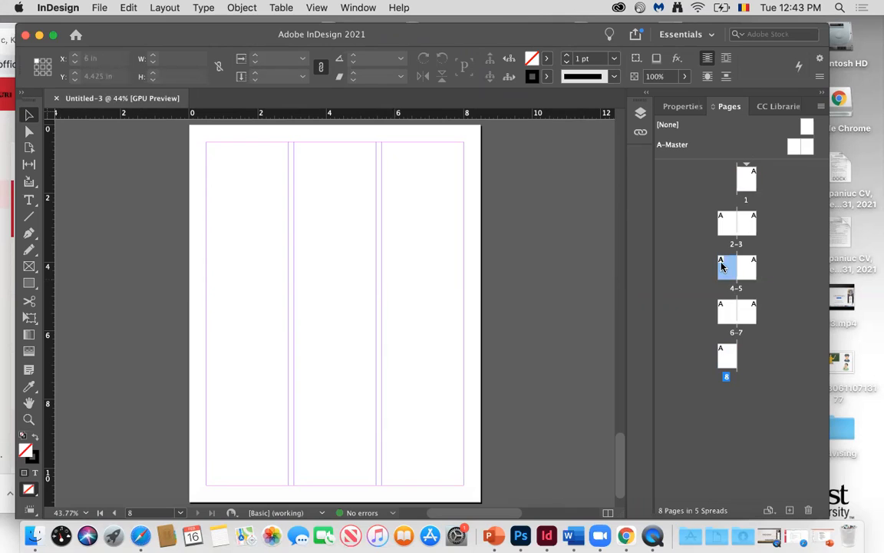
double_click(722, 267)
scroll(430, 338, down, 2)
scroll(430, 337, right, 1)
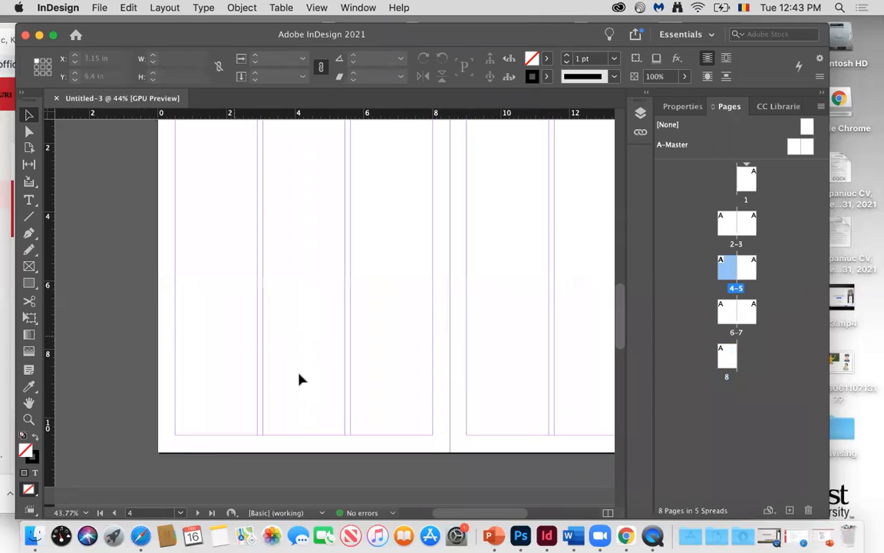
double_click(745, 312)
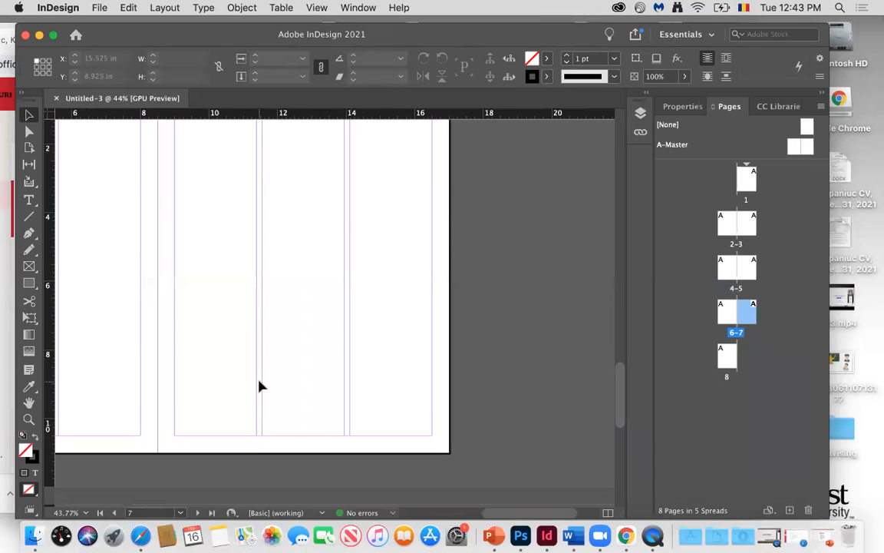
double_click(746, 177)
scroll(422, 280, down, 3)
scroll(422, 279, up, 3)
scroll(422, 281, down, 3)
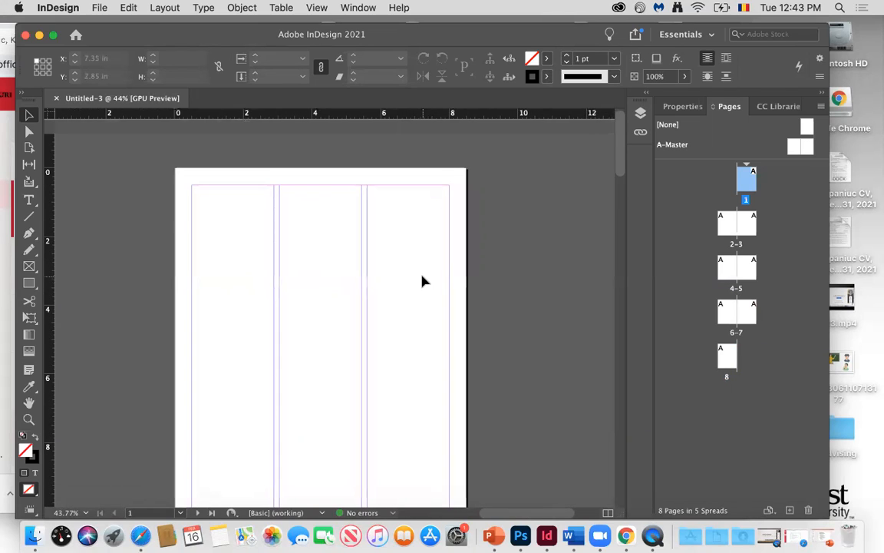
scroll(422, 281, up, 1)
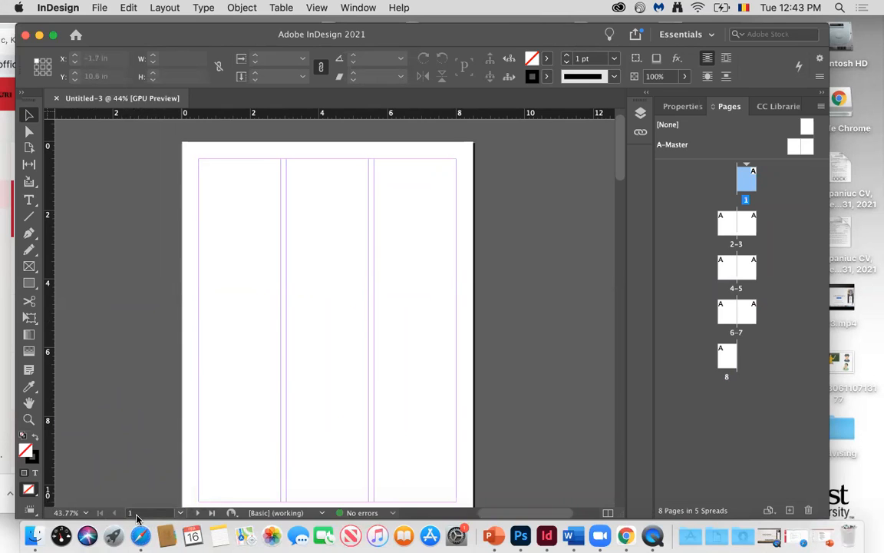
- Go to page 3 by its page number and review the list of available pages
click(181, 512)
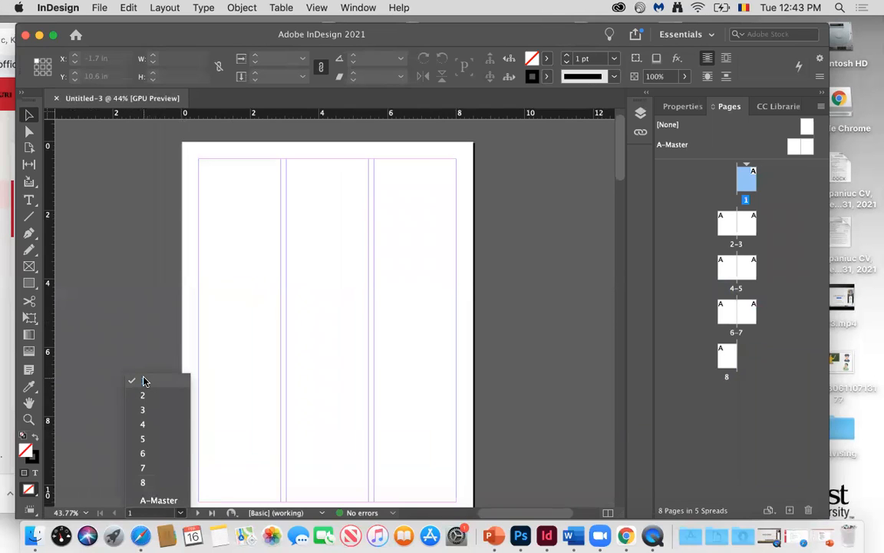
click(143, 409)
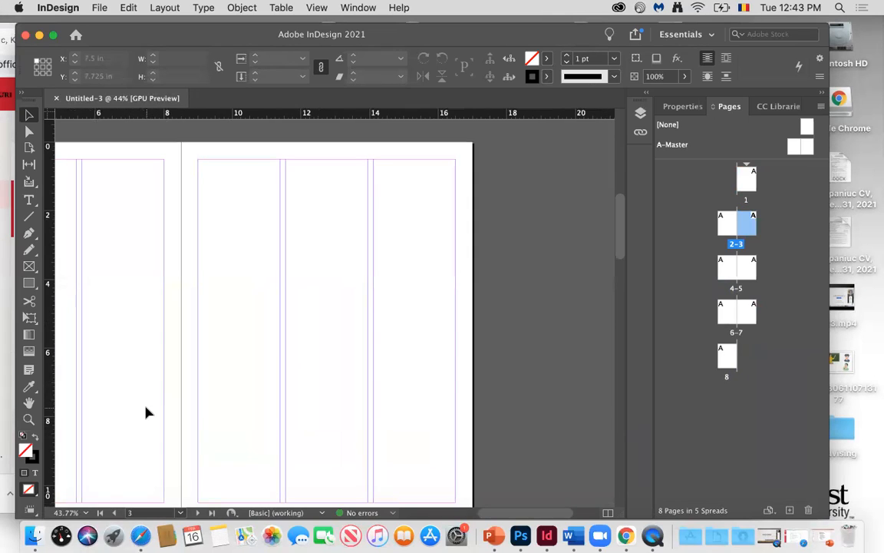
click(179, 516)
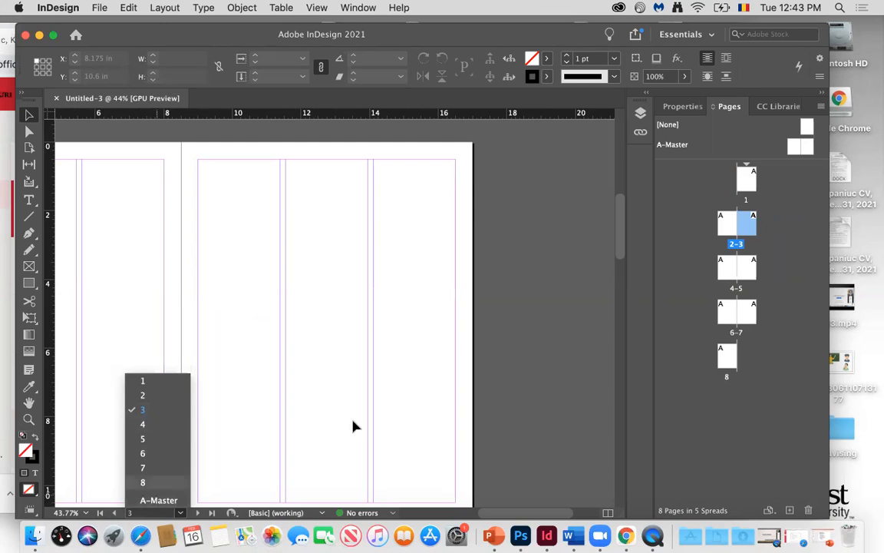
click(535, 362)
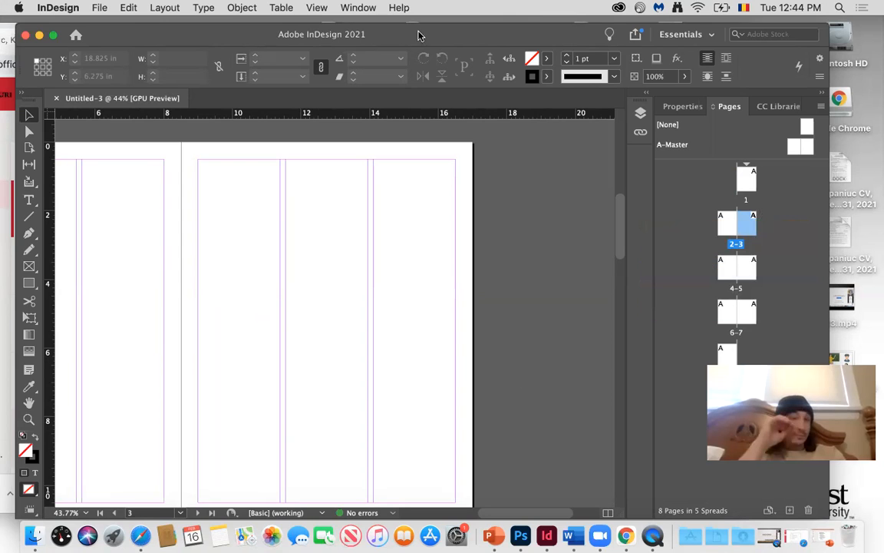
drag(379, 31, 394, 29)
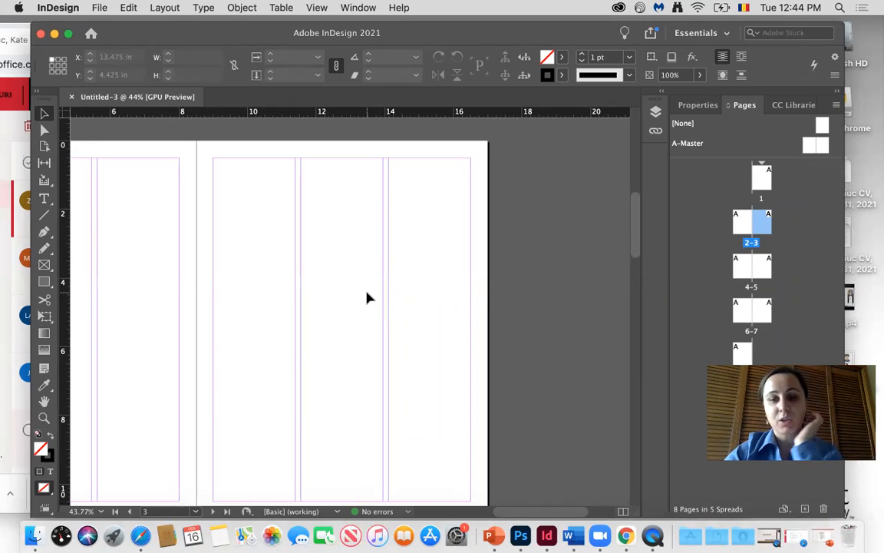
scroll(306, 410, left, 3)
scroll(306, 411, down, 2)
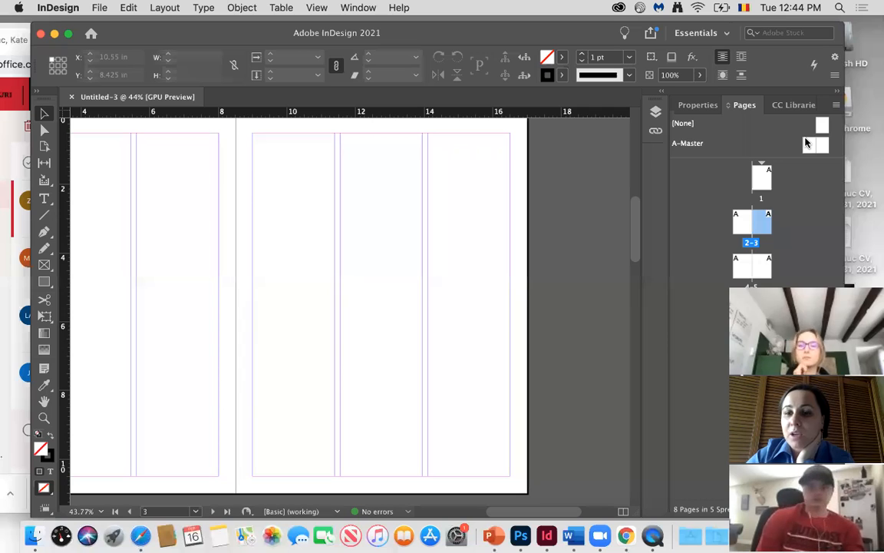
- Open the A-Master spread for editing
click(820, 146)
click(808, 147)
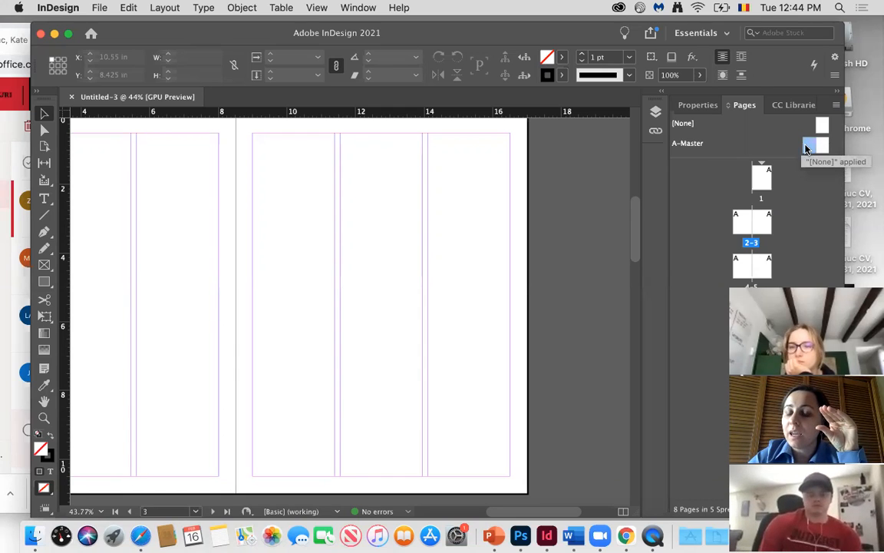
click(810, 150)
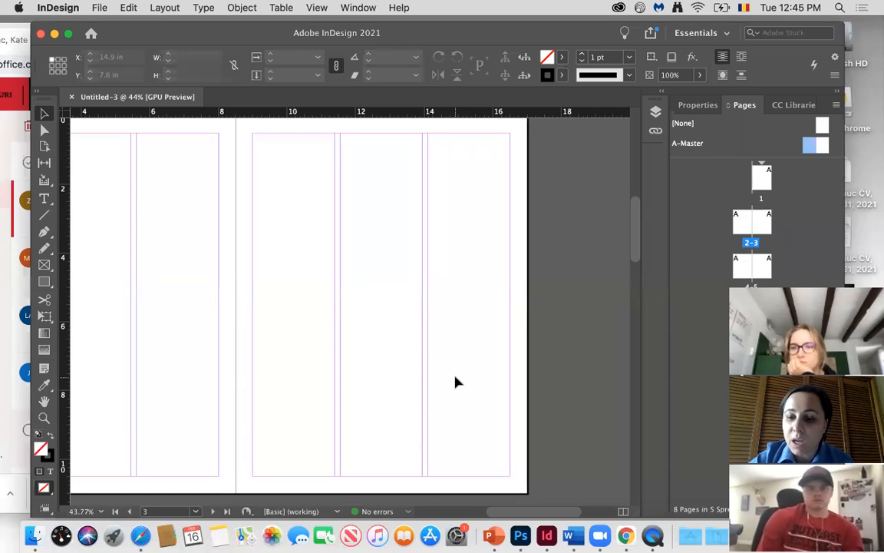
scroll(458, 382, down, 1)
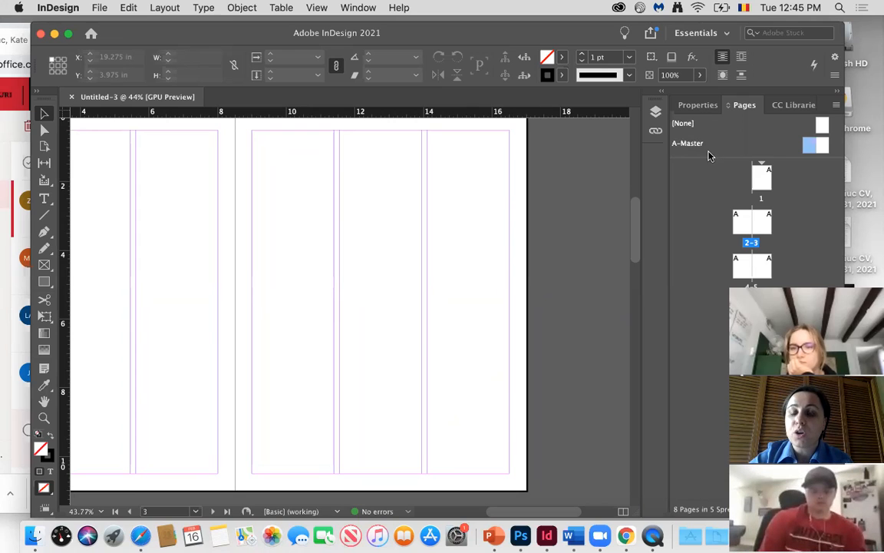
double_click(807, 146)
scroll(424, 340, right, 10)
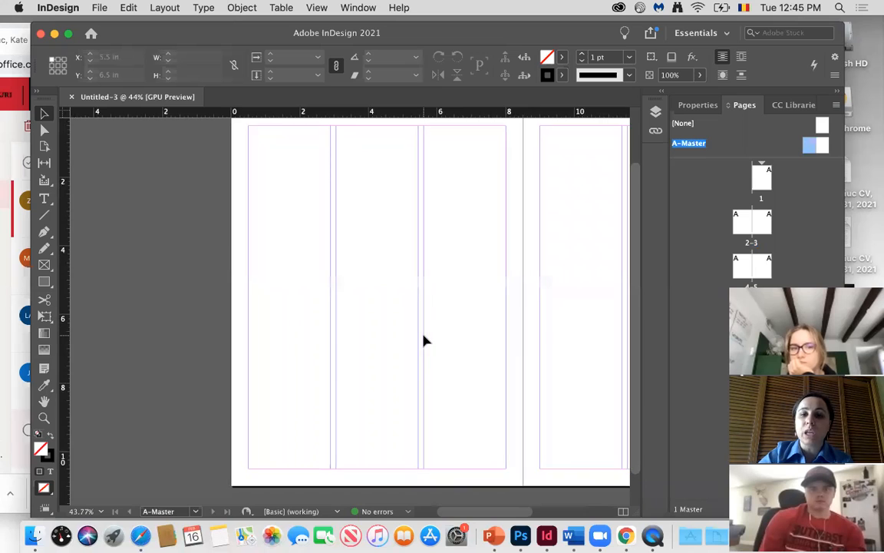
- Draw a text frame about 0.9 in wide and 0.6 in tall in the bottom-left margin corner of the left master page
scroll(424, 340, left, 5)
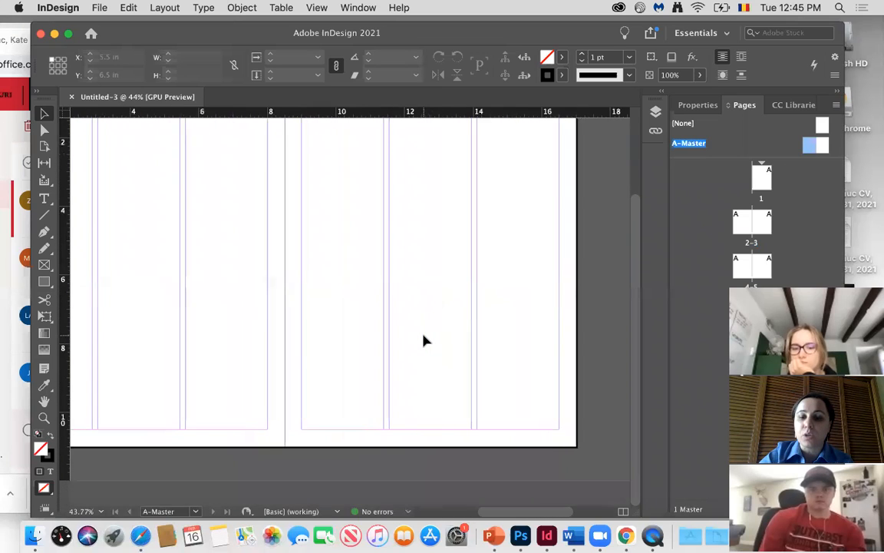
scroll(424, 340, left, 5)
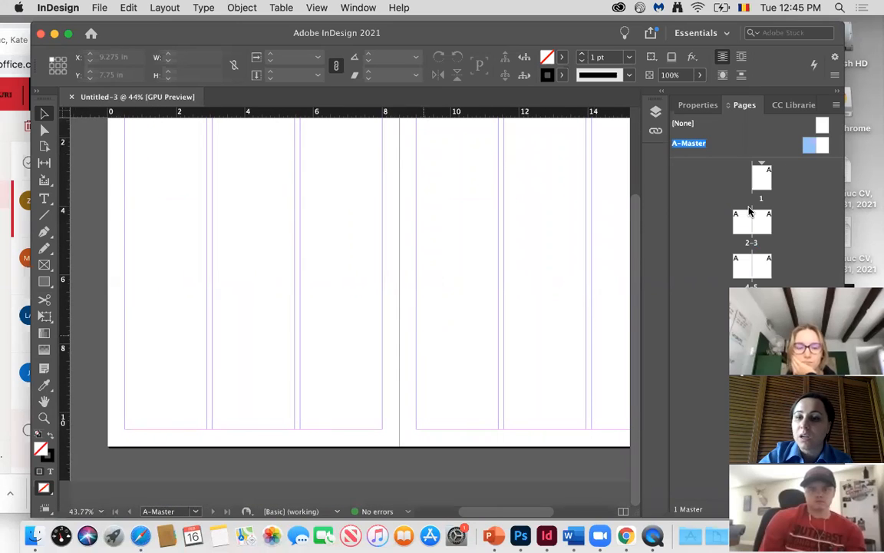
scroll(541, 264, right, 1)
scroll(542, 263, up, 5)
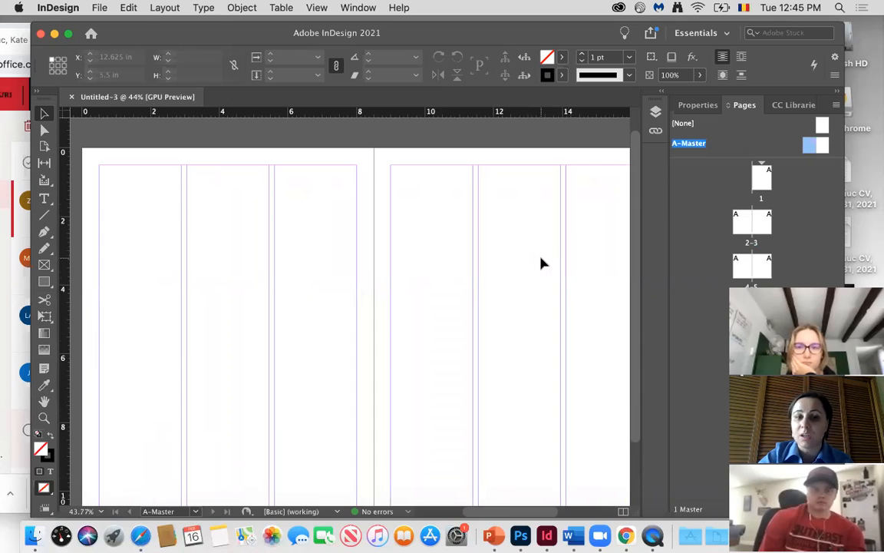
scroll(541, 263, down, 5)
scroll(541, 263, left, 2)
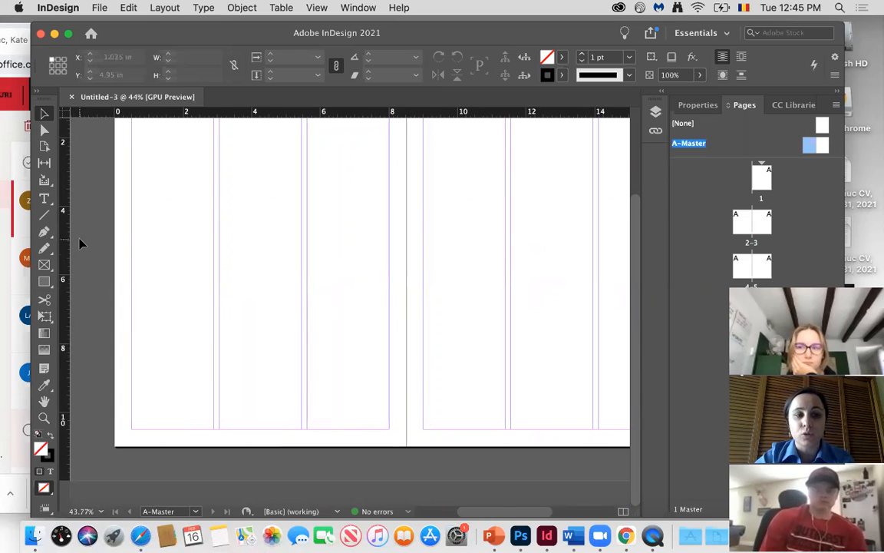
click(43, 199)
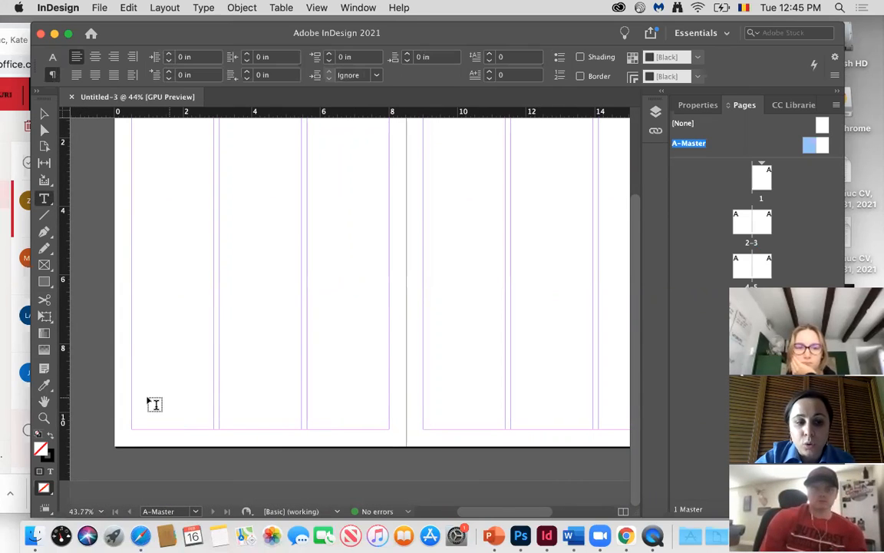
drag(132, 410, 164, 426)
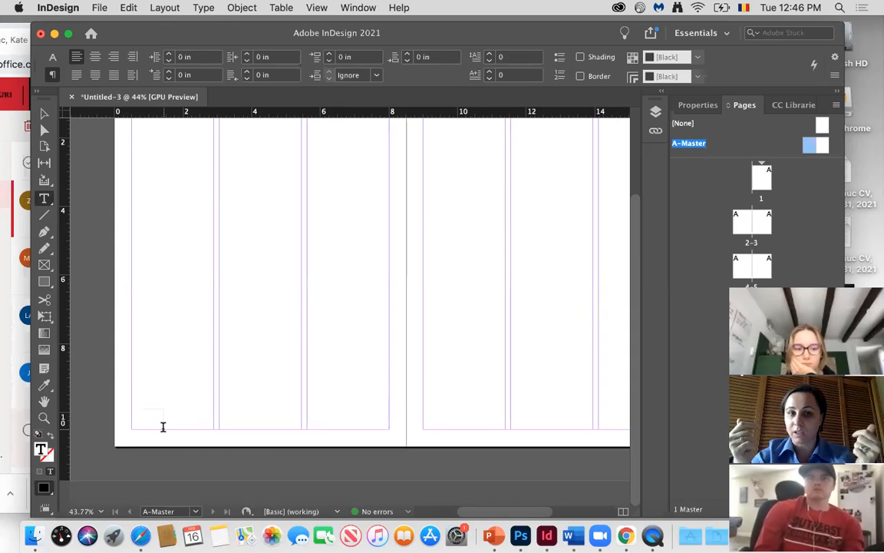
- Insert the Current Page Number marker into the text frame on the left master page and inspect it up close
click(204, 9)
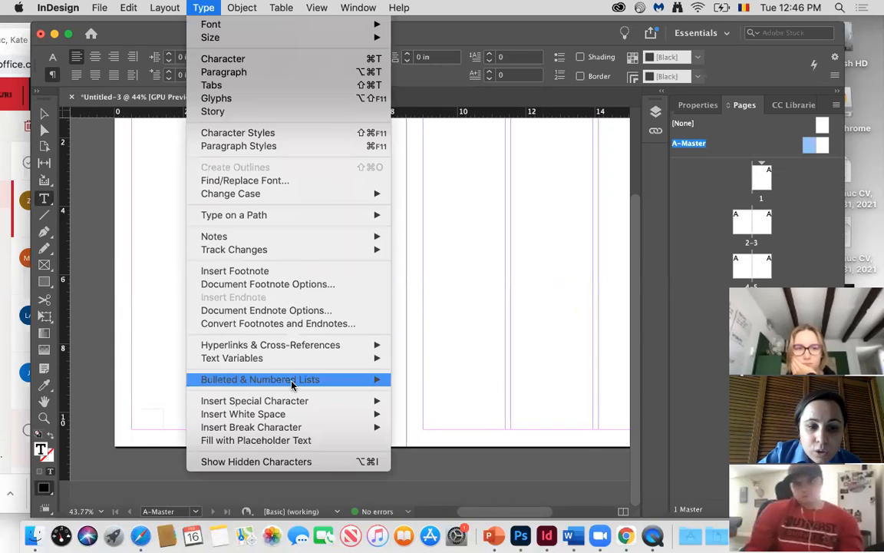
mouse_move(294, 398)
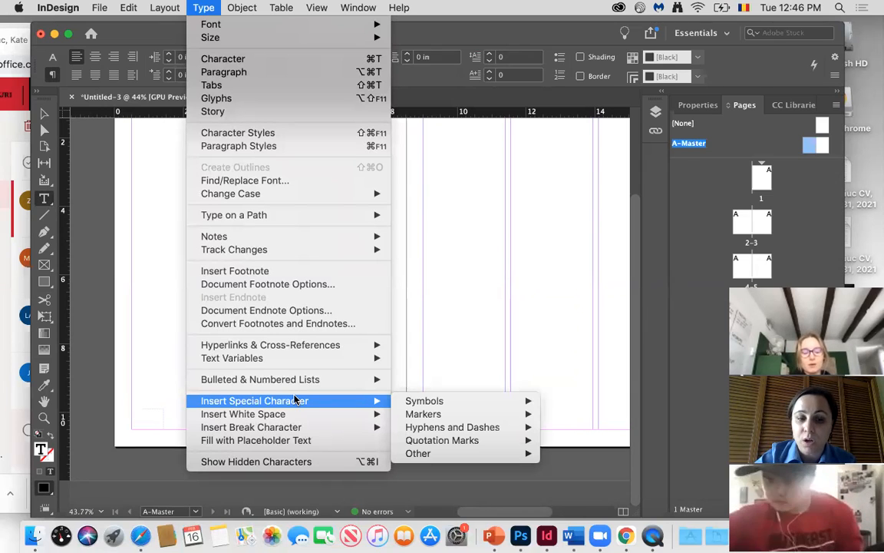
mouse_move(417, 405)
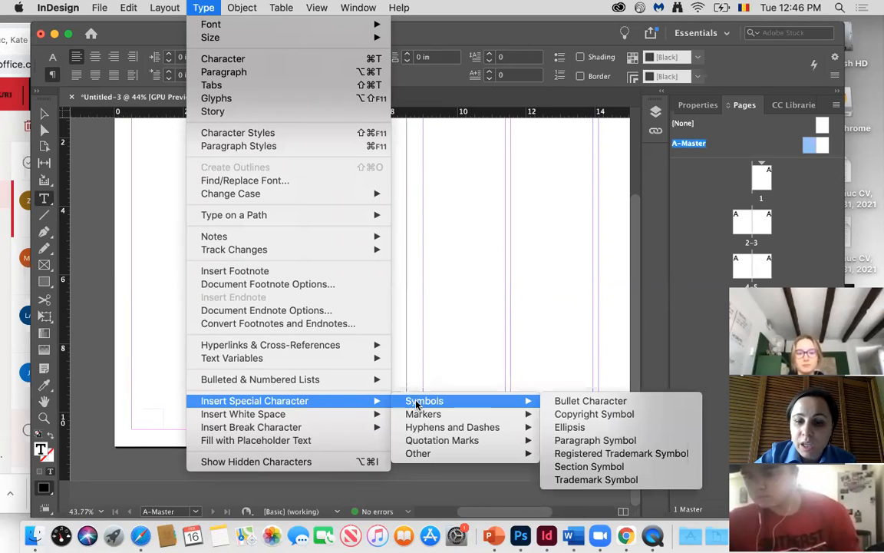
mouse_move(443, 415)
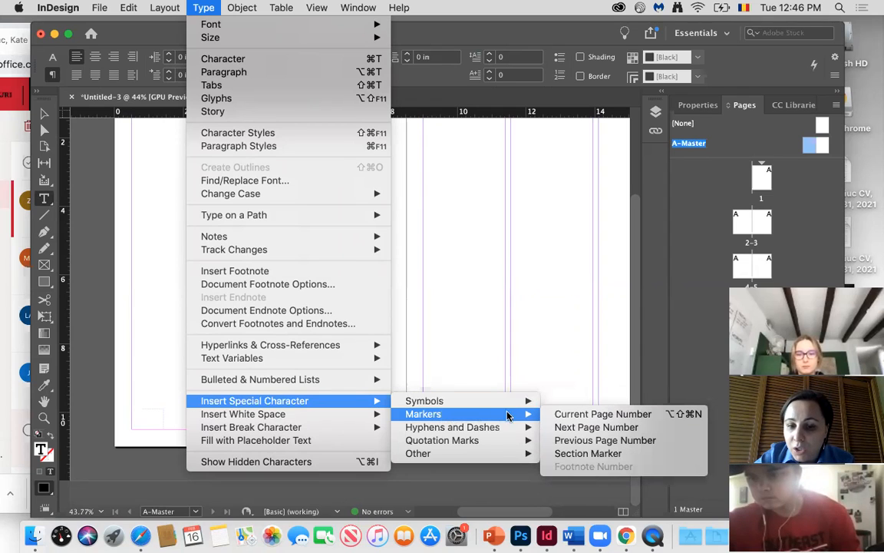
click(572, 414)
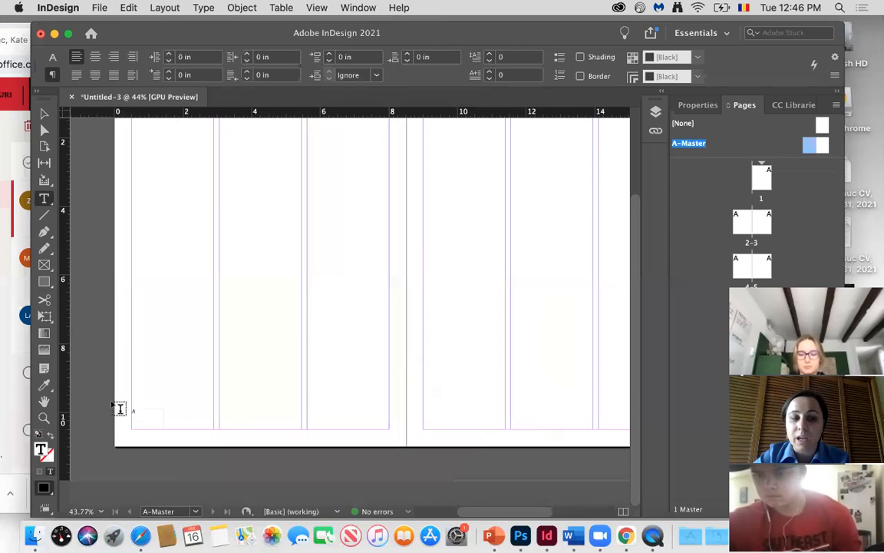
scroll(134, 402, up, 6)
scroll(139, 404, down, 3)
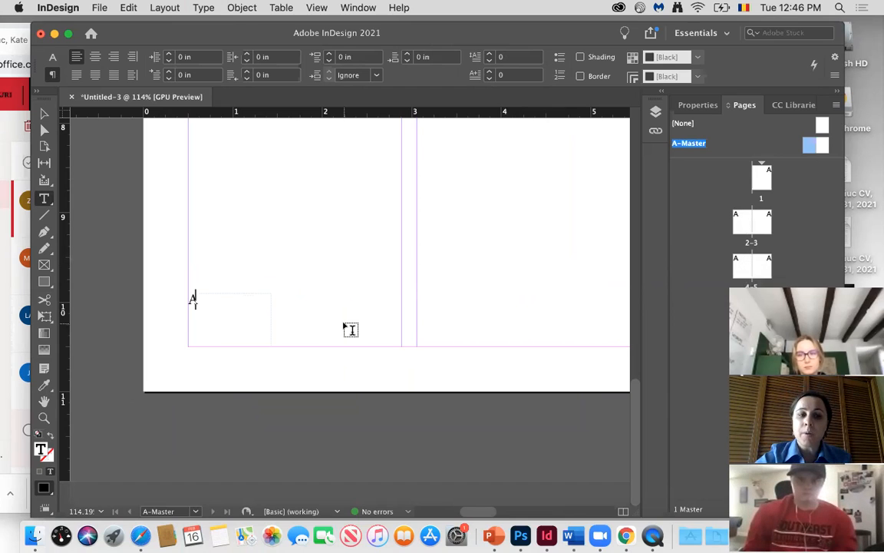
scroll(215, 289, up, 3)
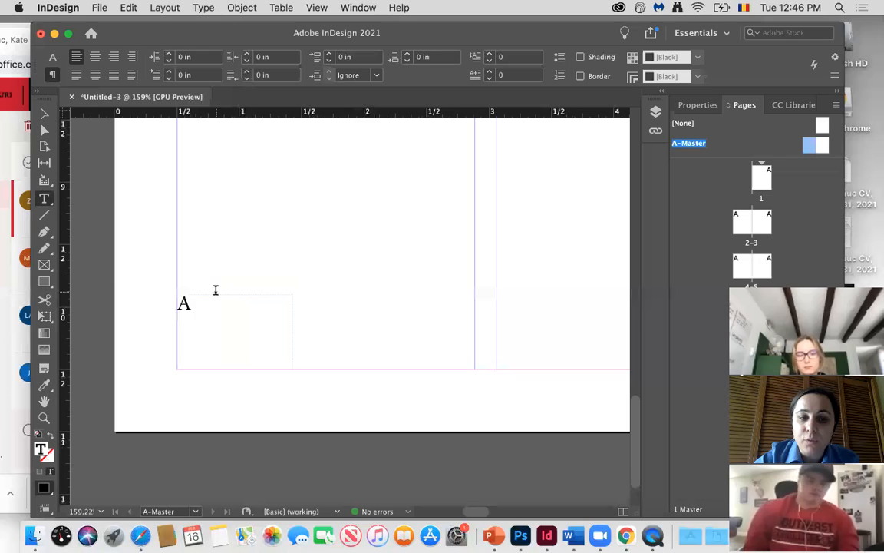
- Format the page number marker on the left master page in Abril Fatface at 10 pt
drag(248, 279, 228, 280)
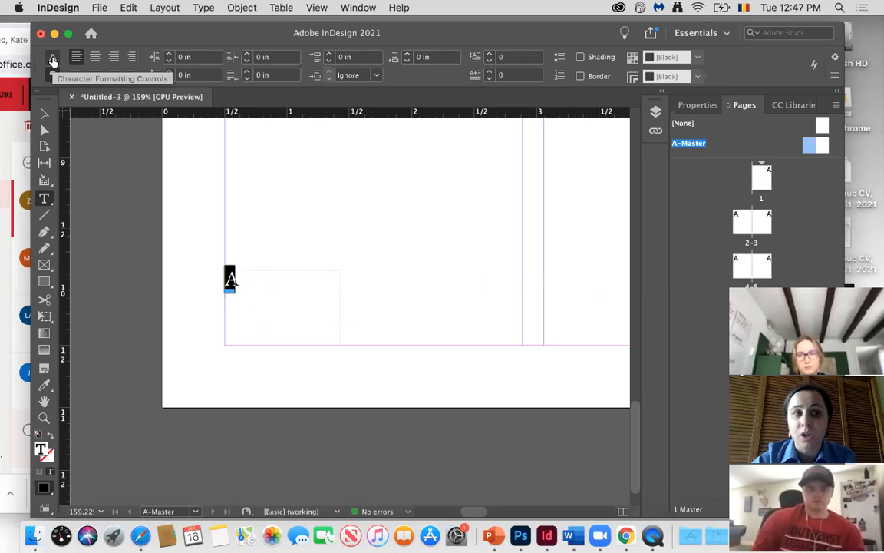
click(53, 60)
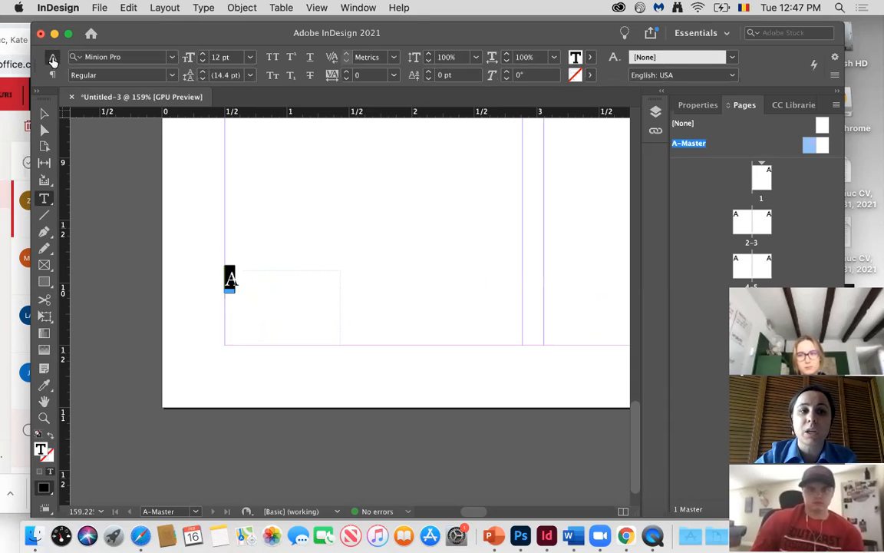
click(173, 58)
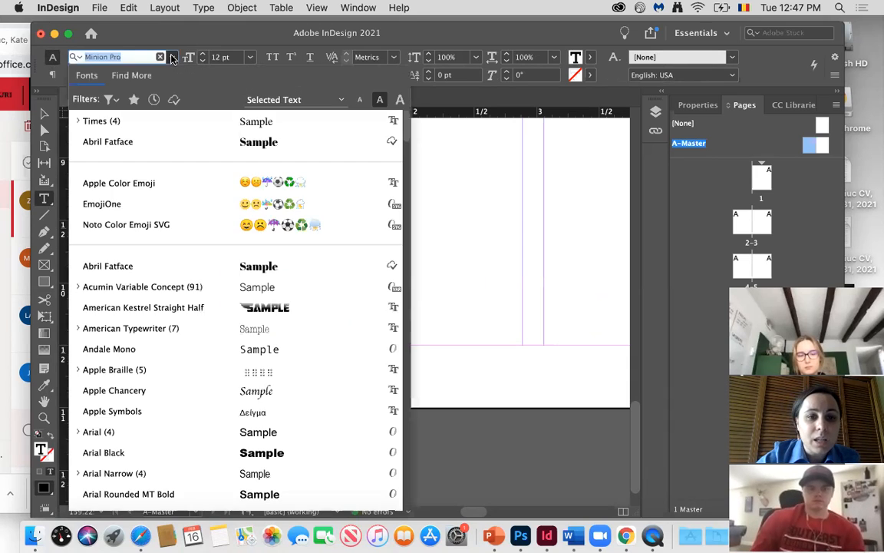
click(145, 146)
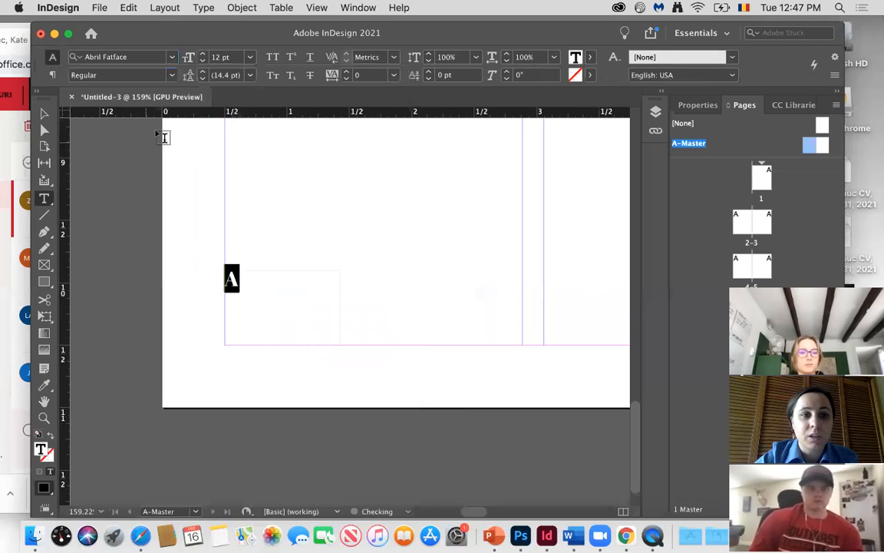
click(251, 58)
click(234, 133)
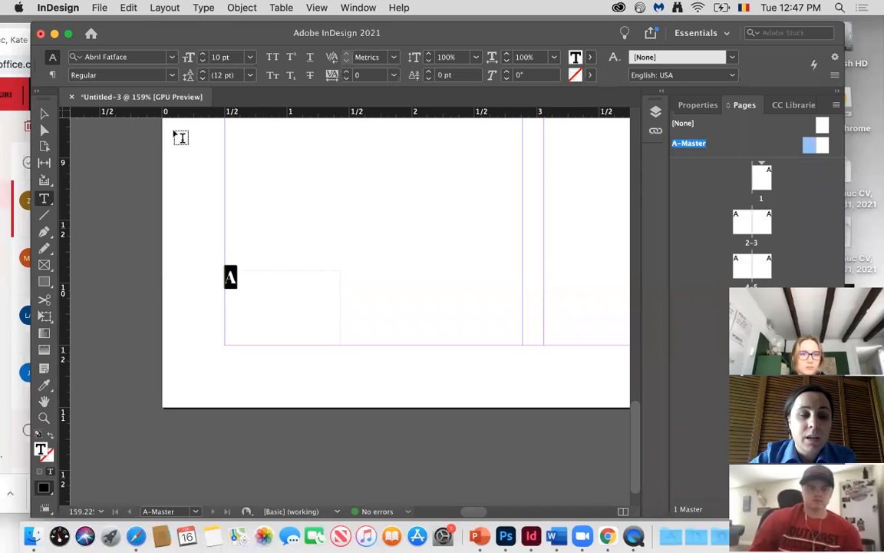
- Shrink the left page number frame to about 0.8 in by 0.22 in and fit it into the bottom-left margin corner
key(Escape)
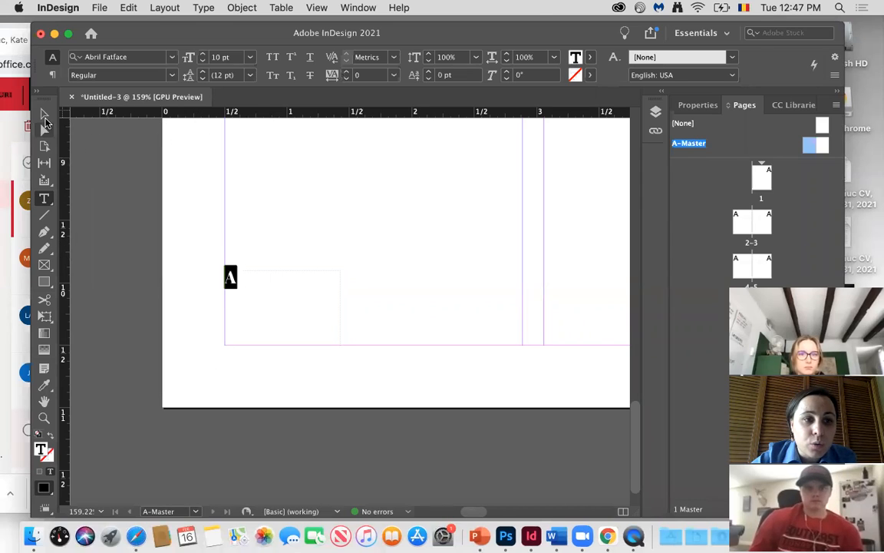
drag(233, 276, 240, 328)
drag(338, 391, 322, 344)
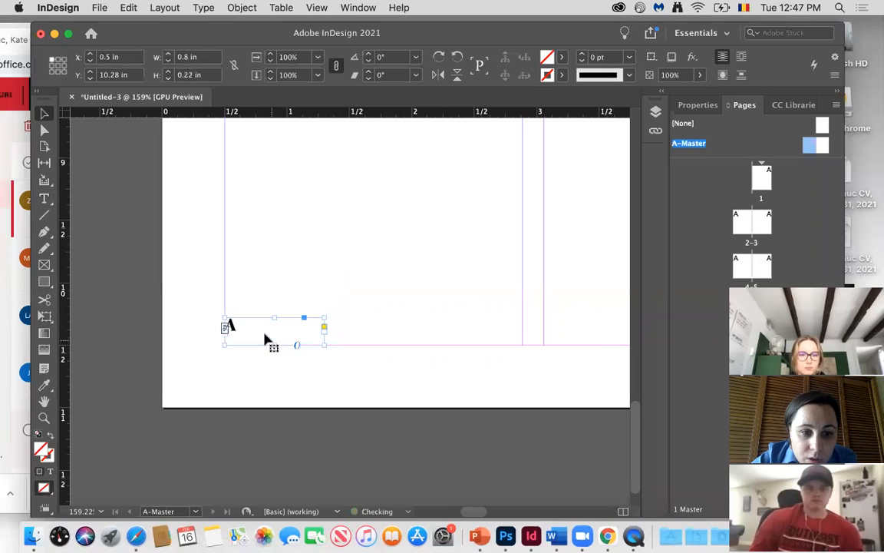
- Nudge the left page number frame down to Y 10.3958 in so the marker sits on the bottom margin line
key(Down)
key(Down)
key(Down)
key(Down)
key(Down)
key(Down)
key(Down)
key(Down)
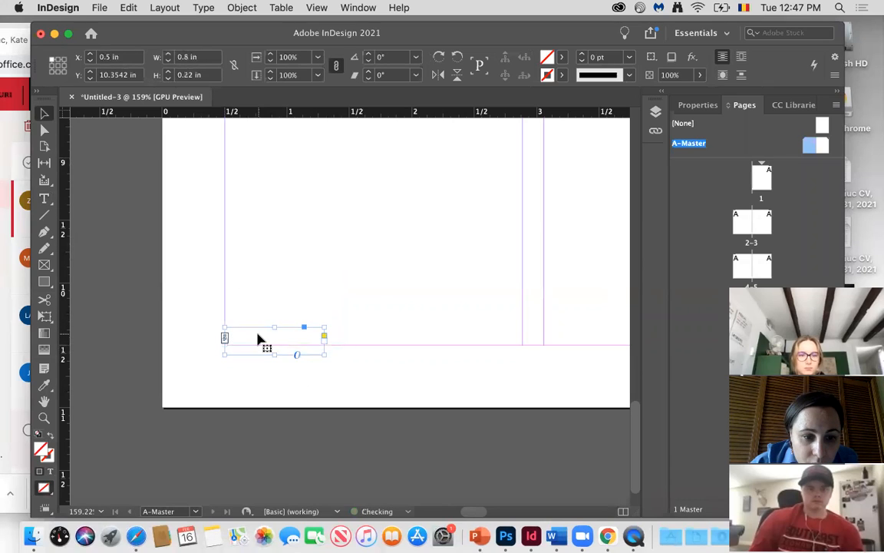
scroll(258, 339, up, 4)
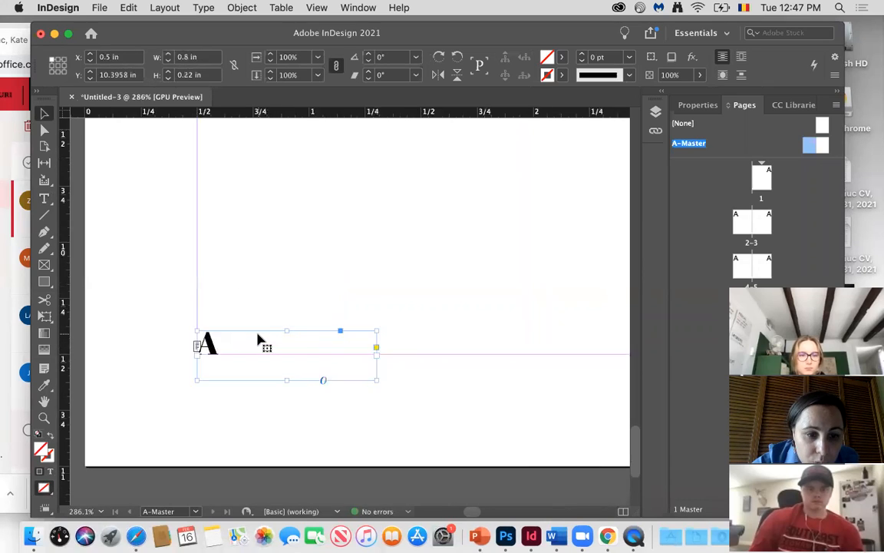
click(244, 307)
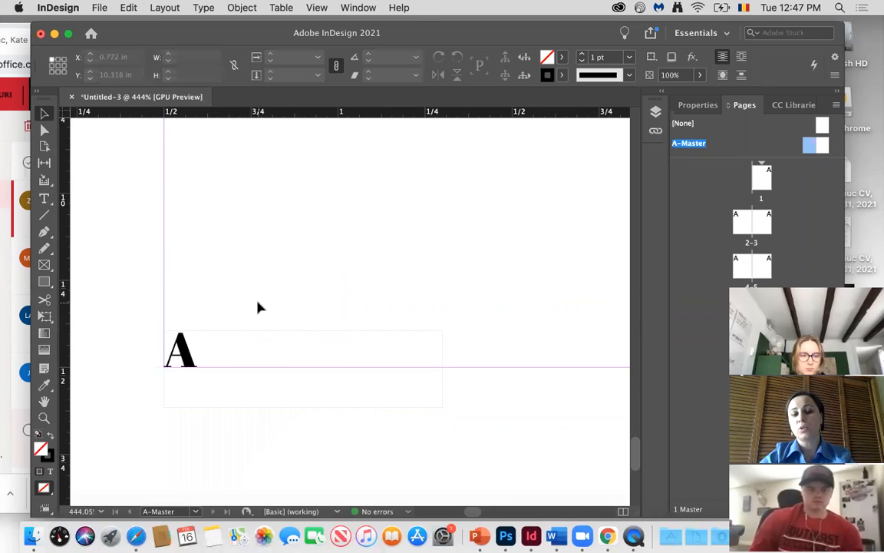
- Copy the page number frame to the right master page and place it in the bottom-right margin corner
scroll(254, 298, down, 5)
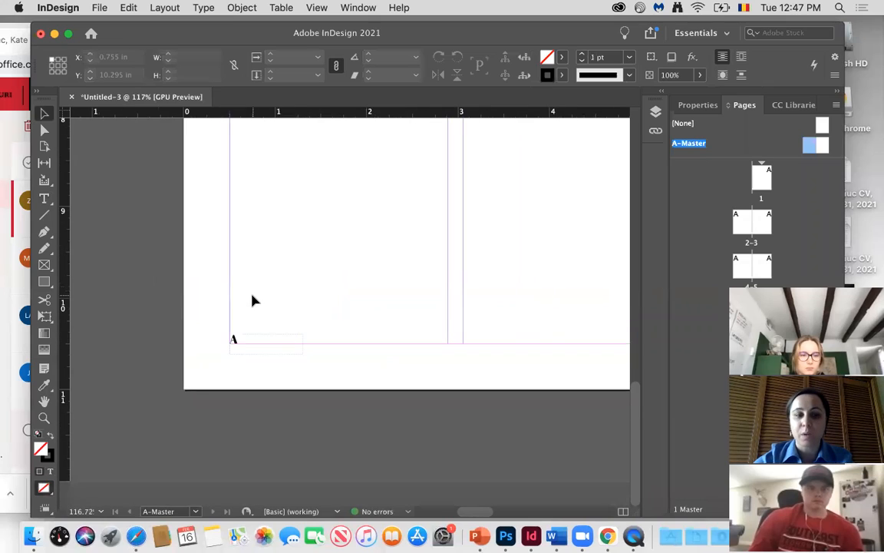
click(240, 341)
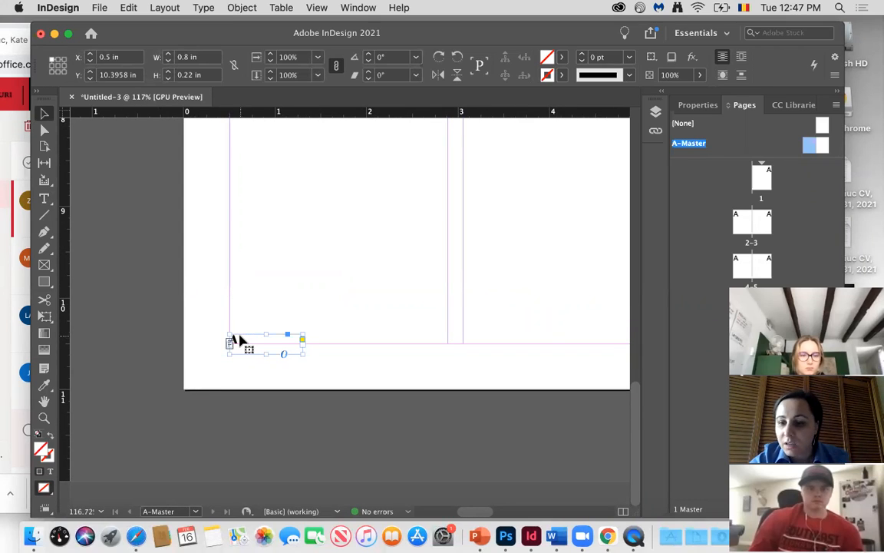
scroll(240, 340, down, 5)
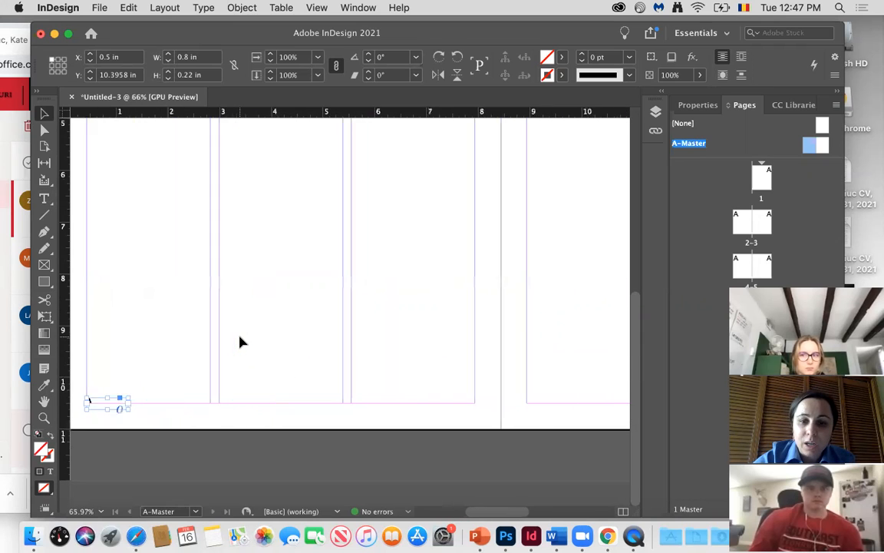
scroll(240, 341, right, 5)
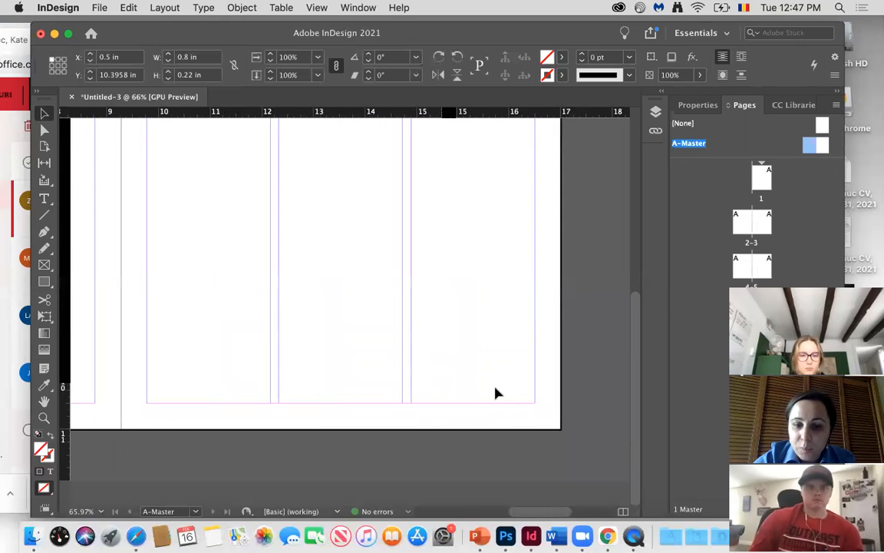
key(super+v)
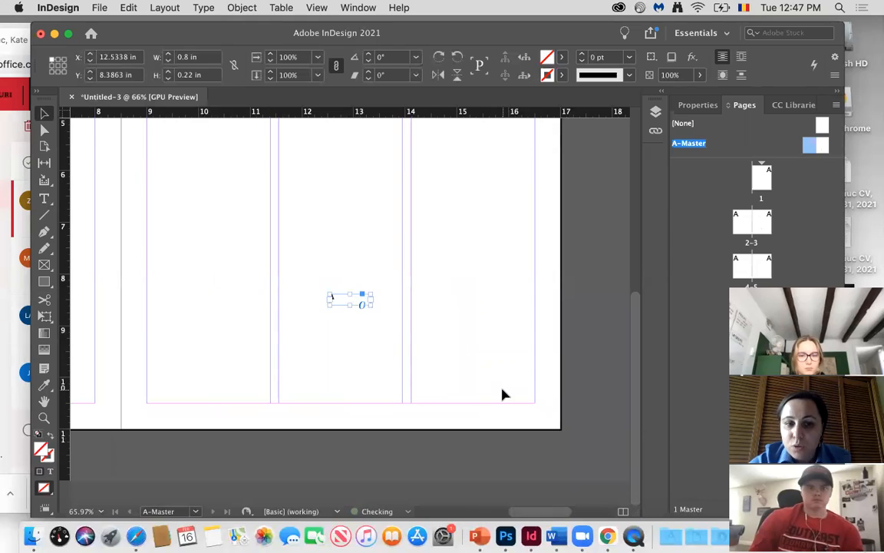
drag(345, 302, 508, 401)
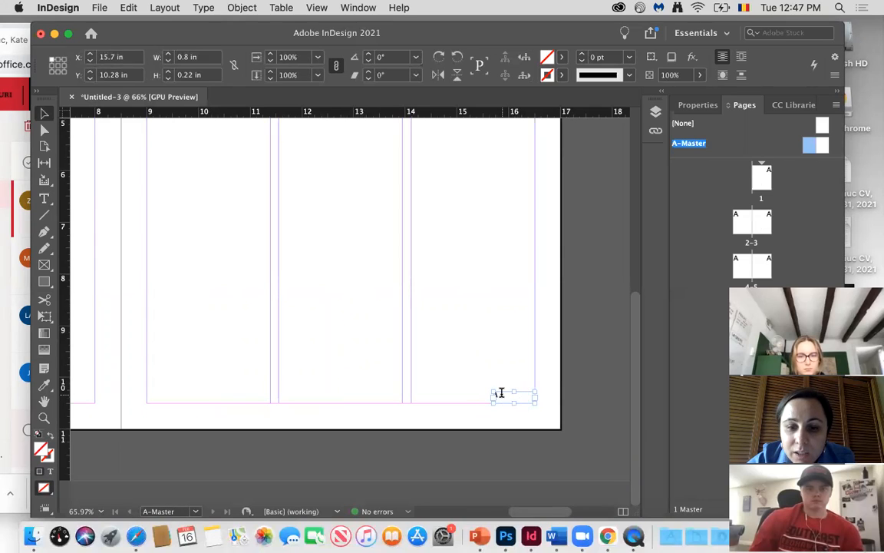
- Right-align the page number marker in the frame on the right master page
double_click(500, 395)
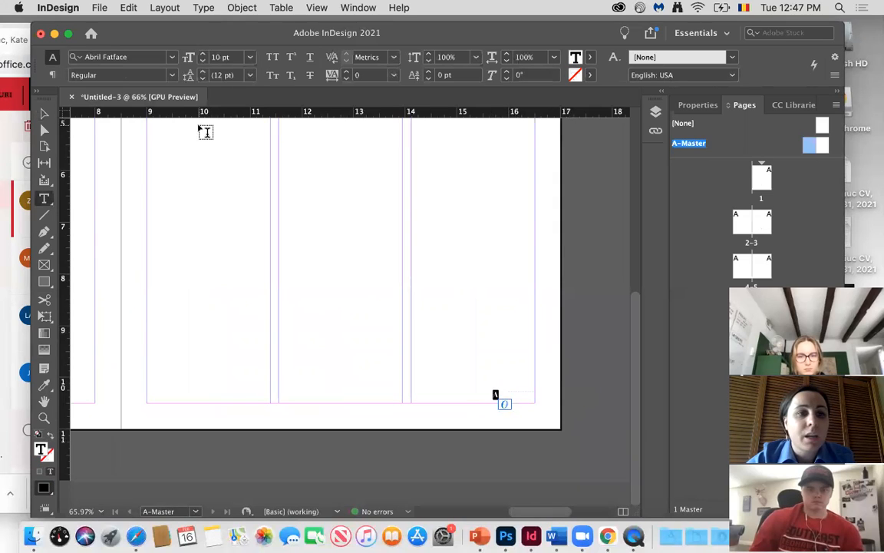
click(51, 74)
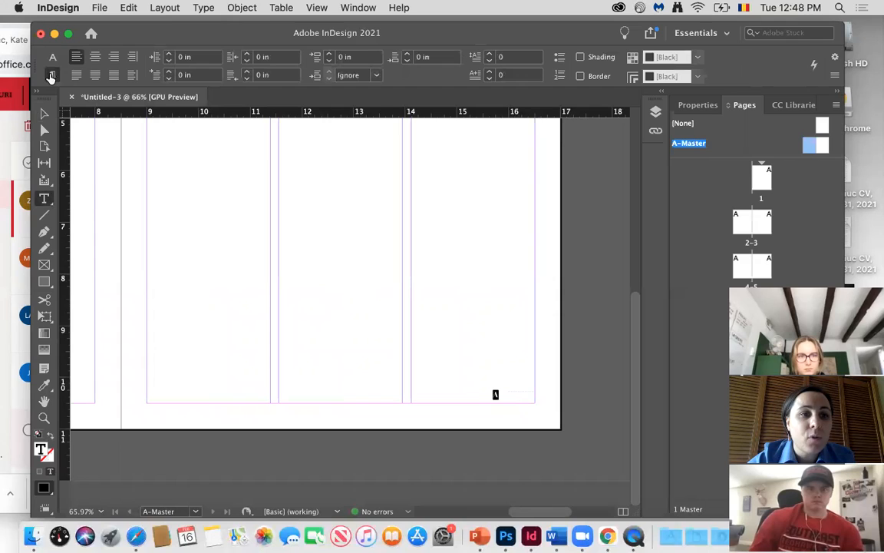
click(115, 58)
click(44, 113)
- Move the right page number frame down to about Y 10.39 in so its marker rests on the bottom margin line
scroll(516, 362, up, 5)
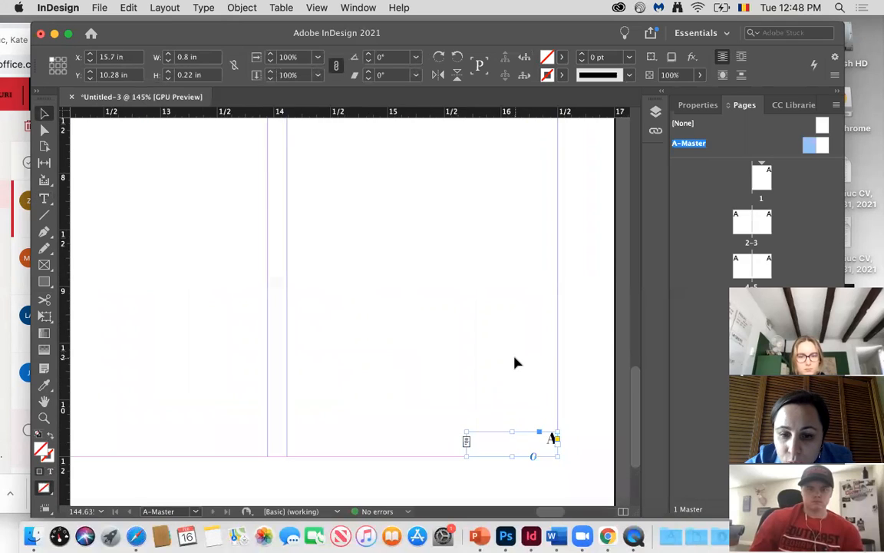
key(Down)
key(Down)
key(Down)
key(Down)
key(Down)
key(Down)
key(Down)
key(Down)
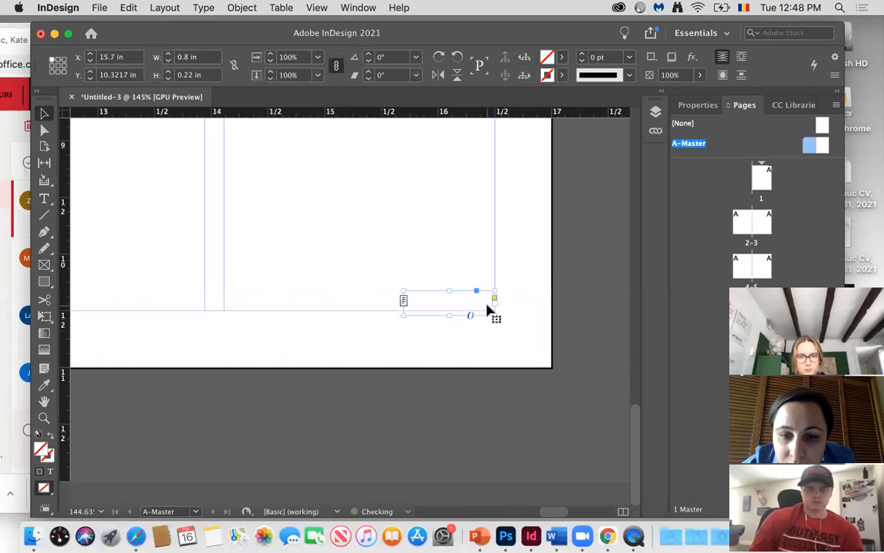
scroll(488, 307, up, 5)
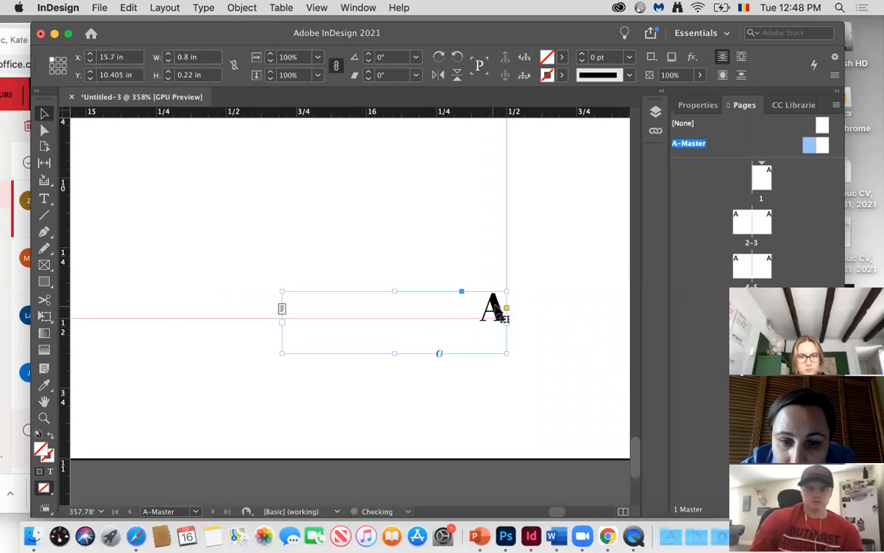
drag(497, 311, 496, 307)
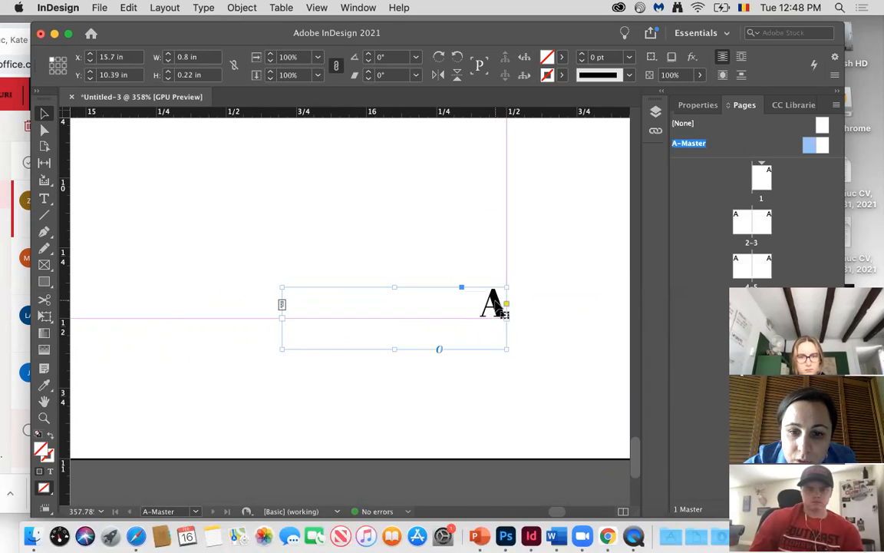
drag(498, 306, 497, 305)
click(546, 267)
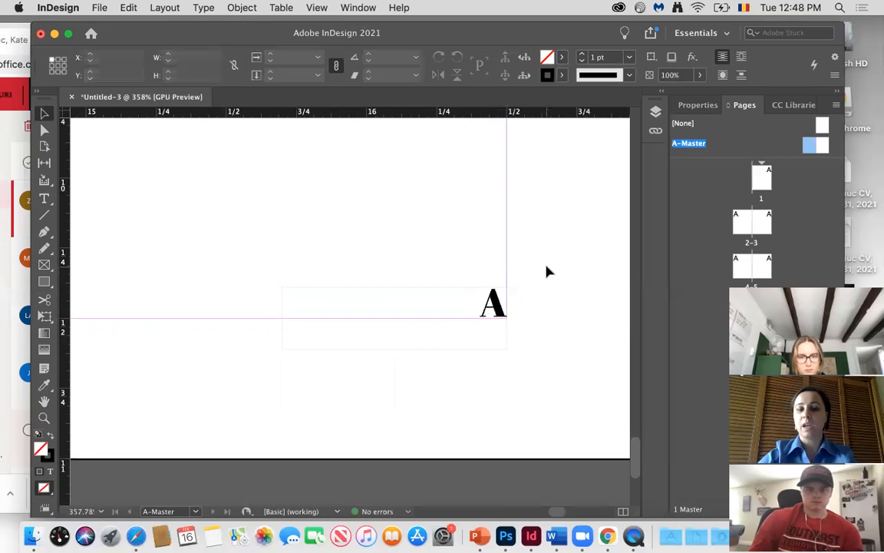
- Go to page 2 and examine the automatic page numbers at the foot of the left-hand pages through page 6
scroll(546, 266, down, 5)
scroll(544, 273, down, 1)
scroll(545, 272, left, 10)
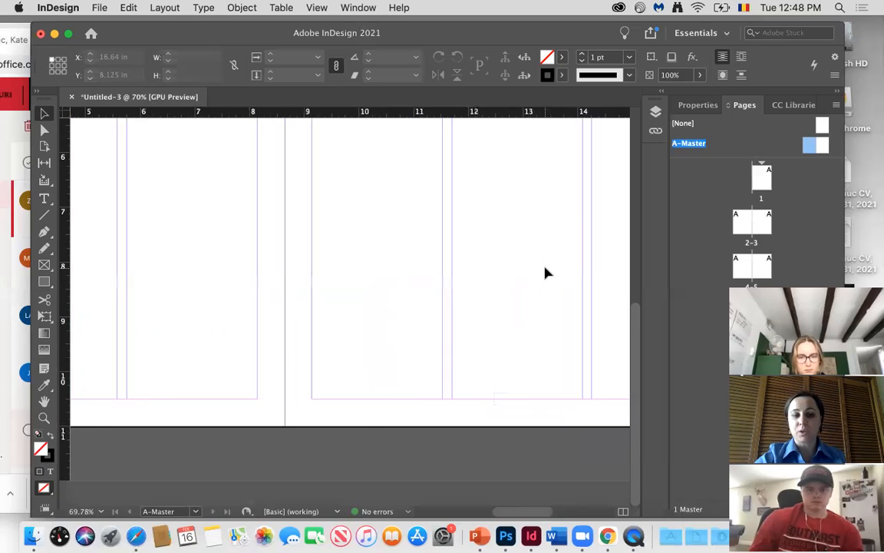
scroll(391, 373, right, 11)
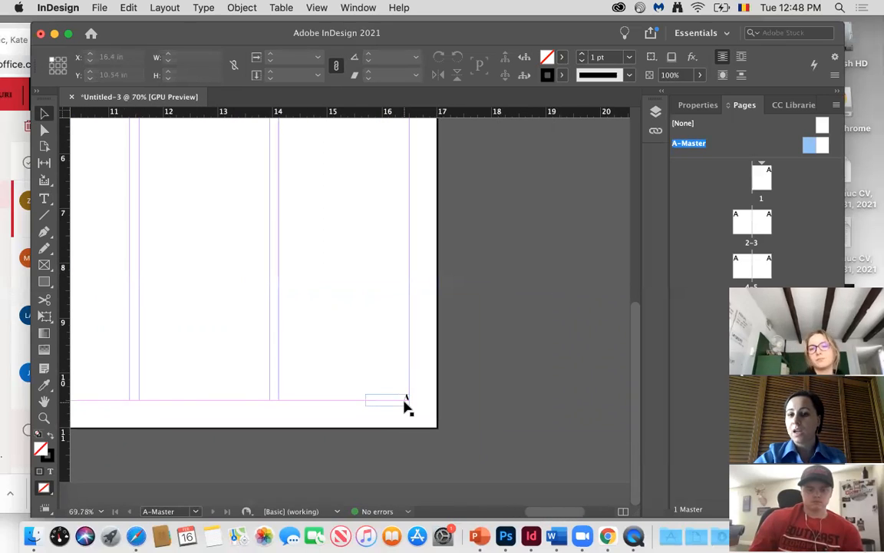
double_click(742, 224)
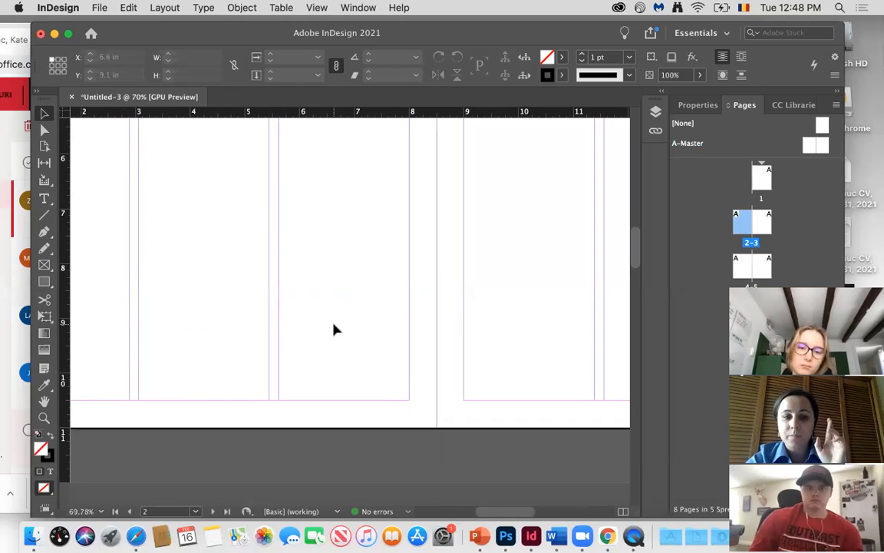
scroll(333, 324, left, 4)
scroll(333, 323, down, 3)
scroll(250, 283, up, 5)
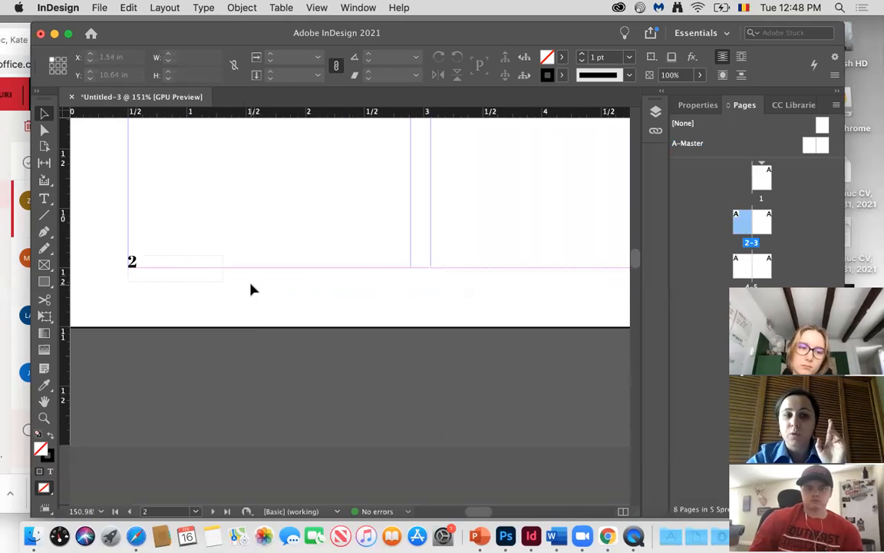
scroll(251, 285, left, 2)
scroll(251, 286, down, 1)
scroll(251, 290, down, 15)
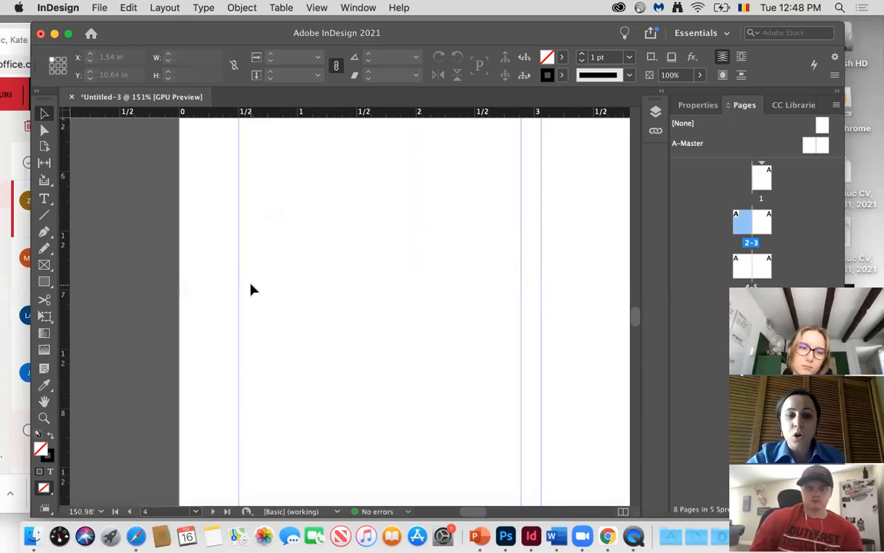
scroll(254, 289, down, 15)
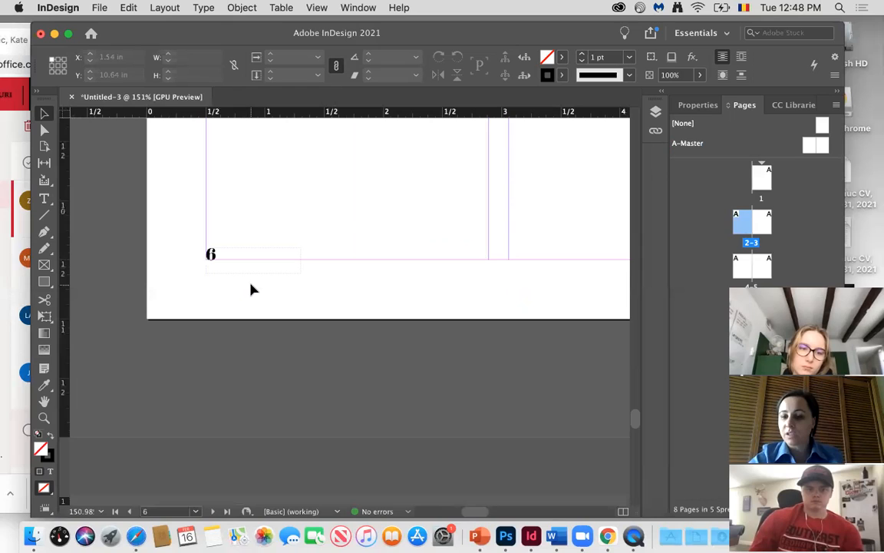
scroll(253, 289, down, 3)
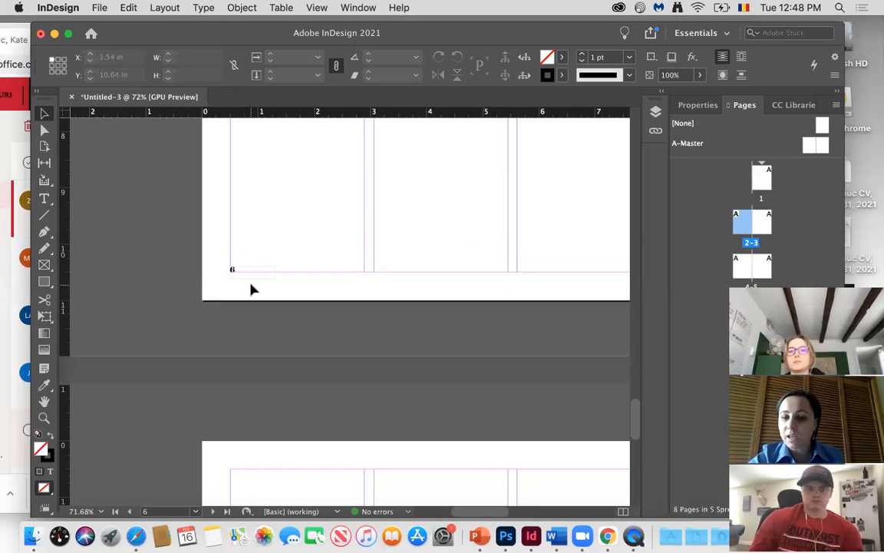
scroll(253, 289, up, 2)
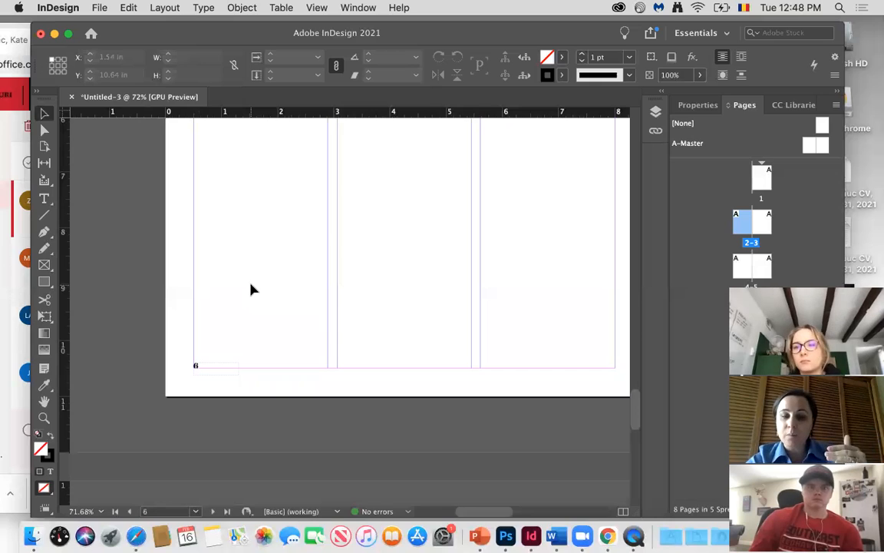
scroll(253, 290, up, 5)
scroll(254, 290, up, 2)
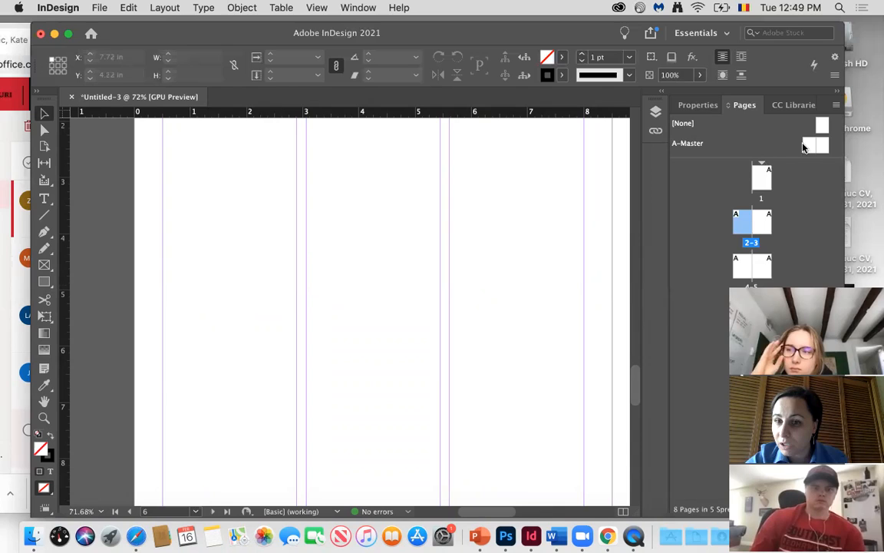
- Reopen the A-Master spread and draw a text frame about 1.63 in wide and 0.14 in tall beside the left page number
drag(815, 144, 740, 166)
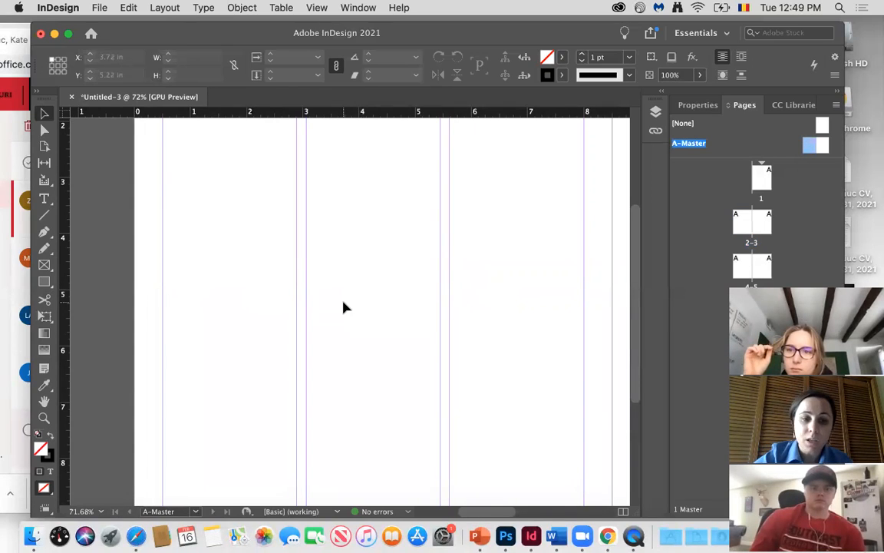
scroll(344, 308, up, 5)
scroll(343, 308, down, 10)
scroll(344, 307, left, 3)
click(43, 198)
drag(212, 310, 388, 321)
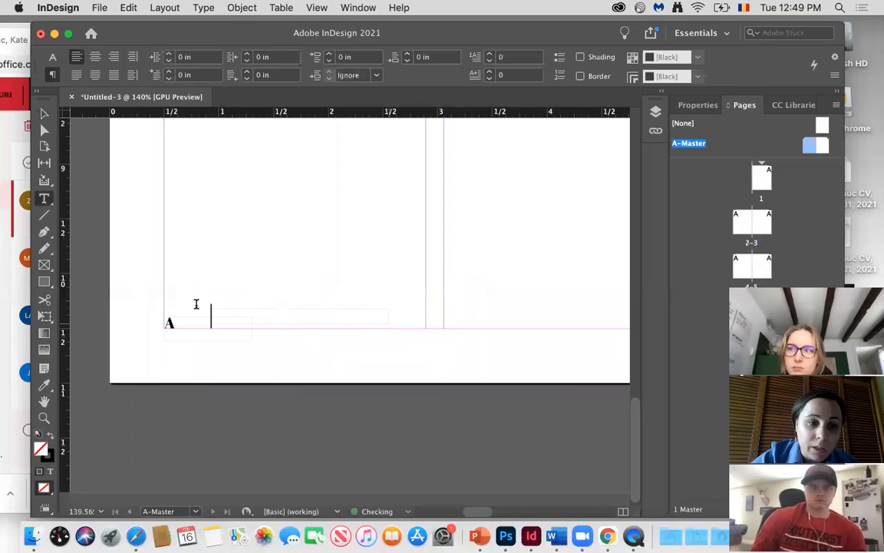
key(Escape)
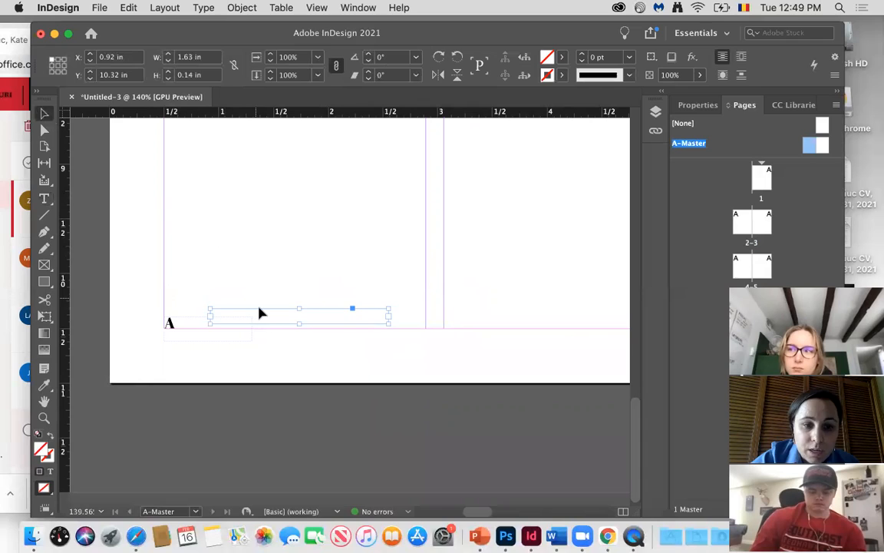
- Delete the separate empty text frame and resize the left page number frame to about 1.82 in wide and 0.17 in tall
key(Delete)
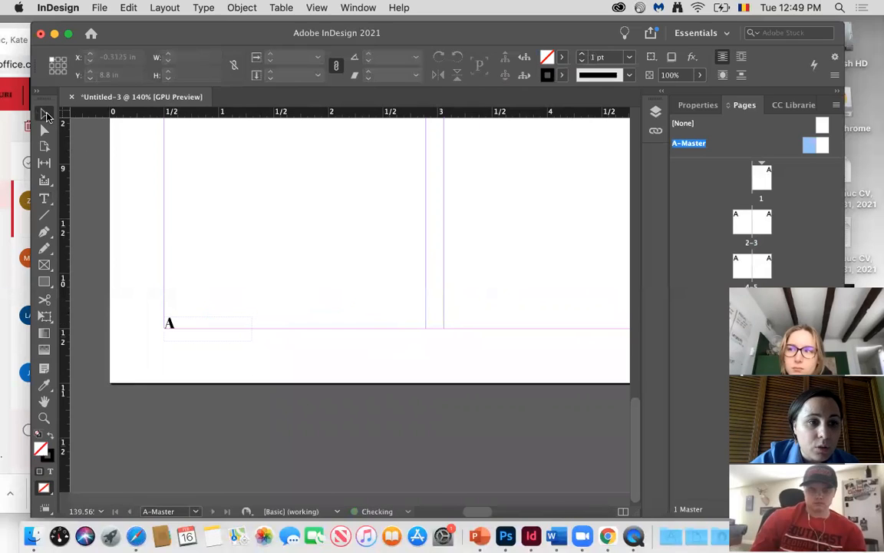
click(251, 341)
drag(249, 339, 363, 335)
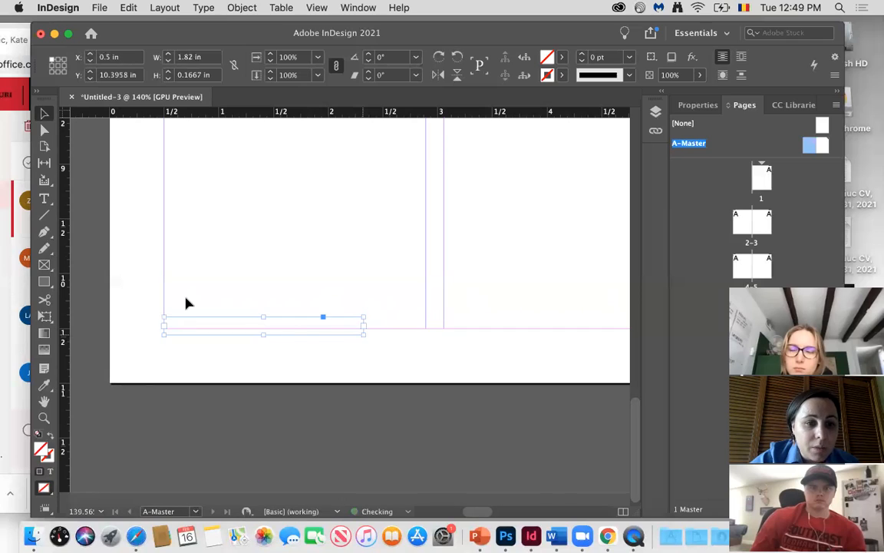
- Add the footer text "Winter Morning" after the page number marker on the left master page
click(45, 199)
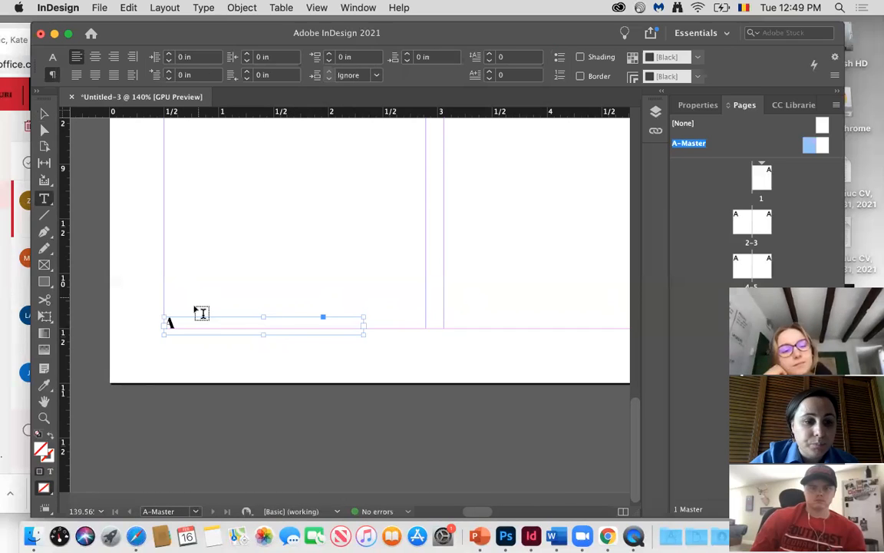
click(192, 315)
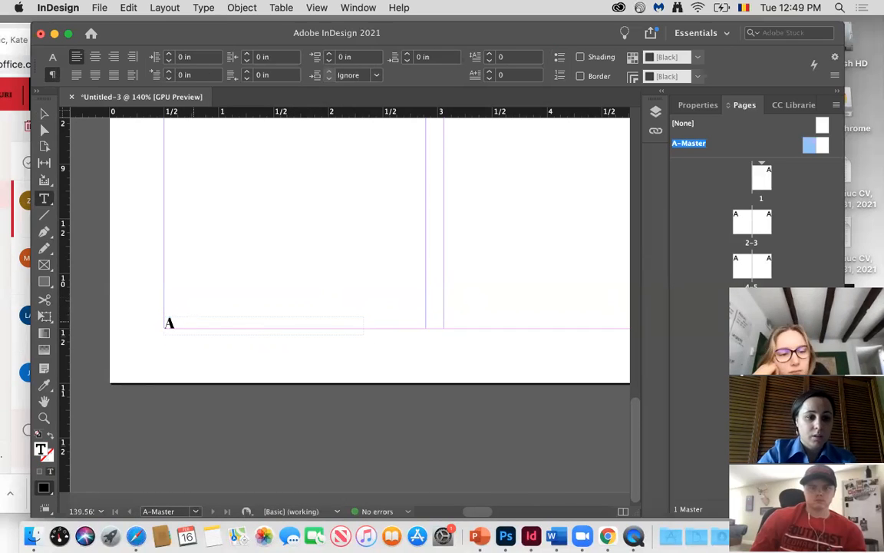
text(wIN)
key(BackSpace)
key(BackSpace)
key(BackSpace)
text(Wi)
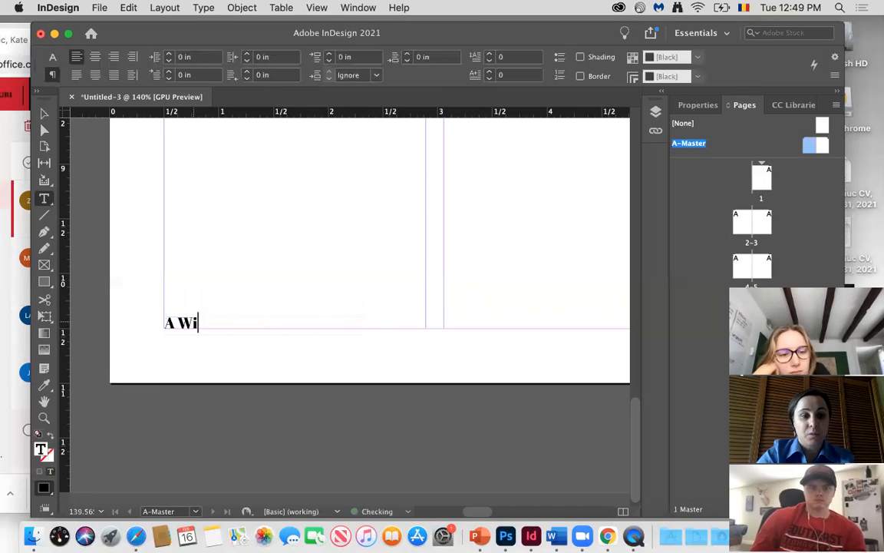
text(nter Morning)
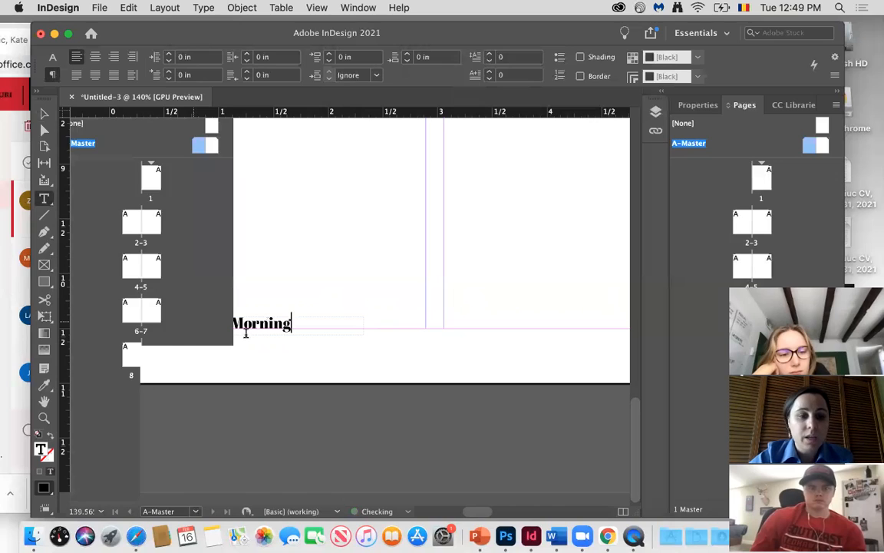
- Set the font of "Winter Morning" in the left footer to Times, leaving out the page number marker
drag(292, 323, 179, 323)
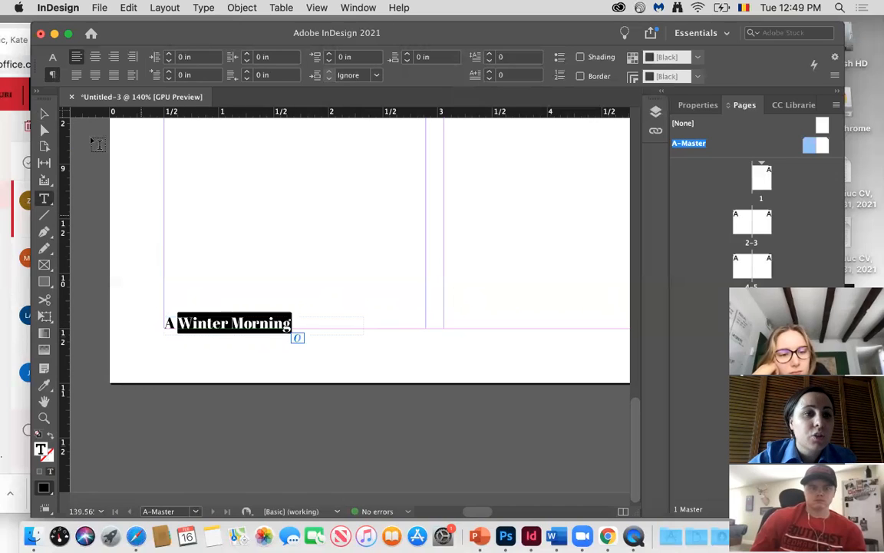
click(52, 57)
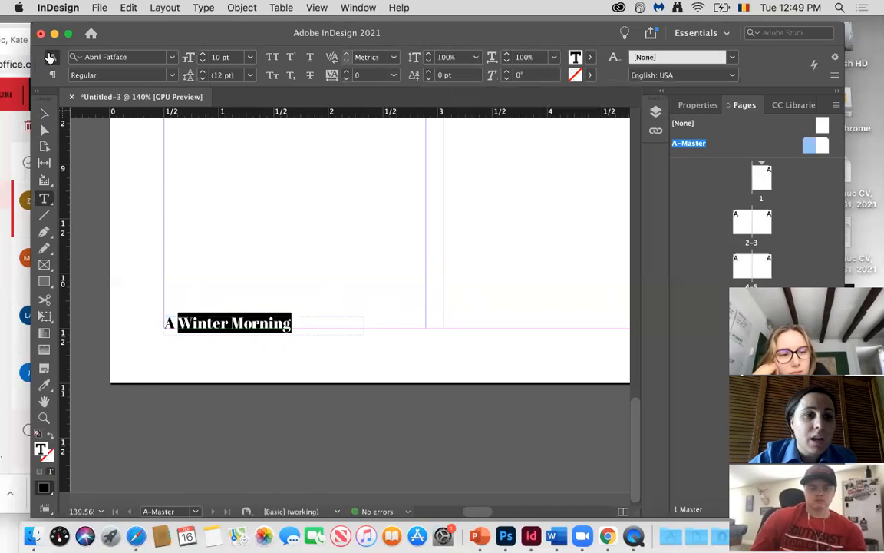
click(172, 75)
click(172, 58)
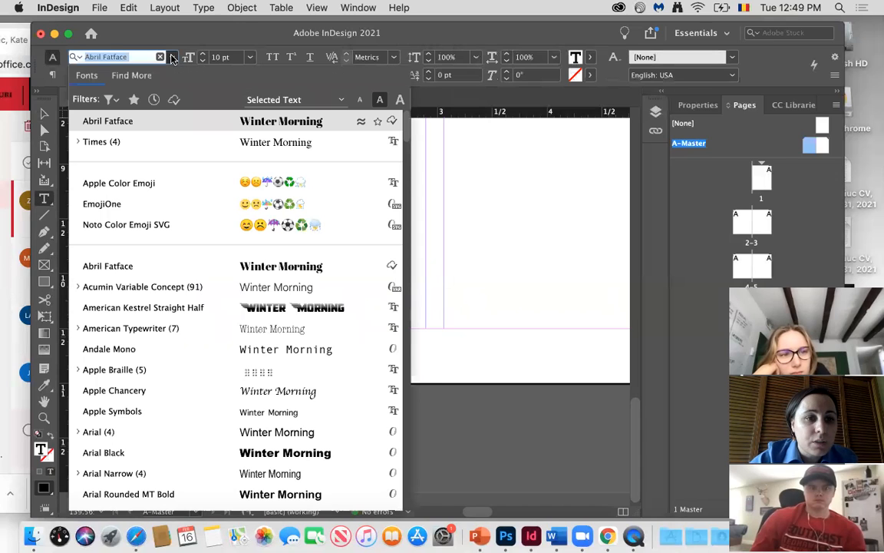
click(223, 146)
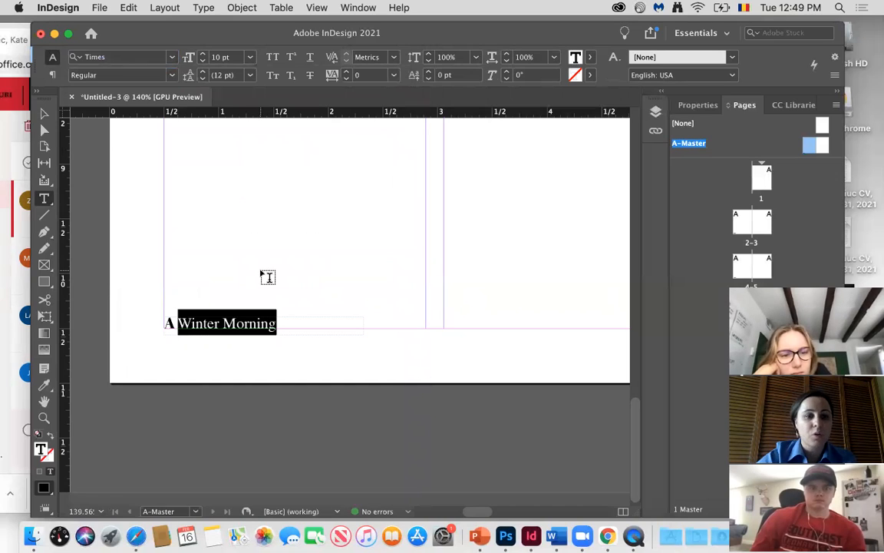
- Copy the "Winter Morning" text from the left master page footer, keeping the original in place
drag(277, 324, 180, 323)
key(BackSpace)
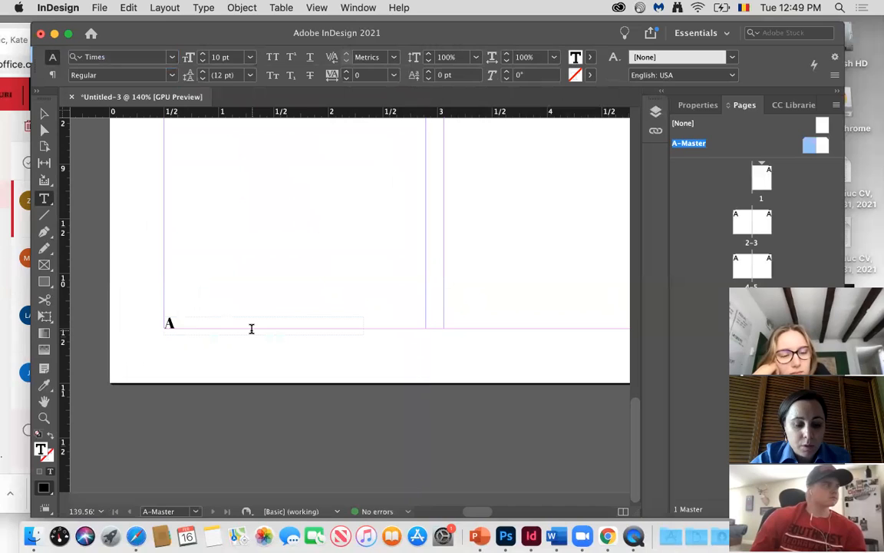
key(super+z)
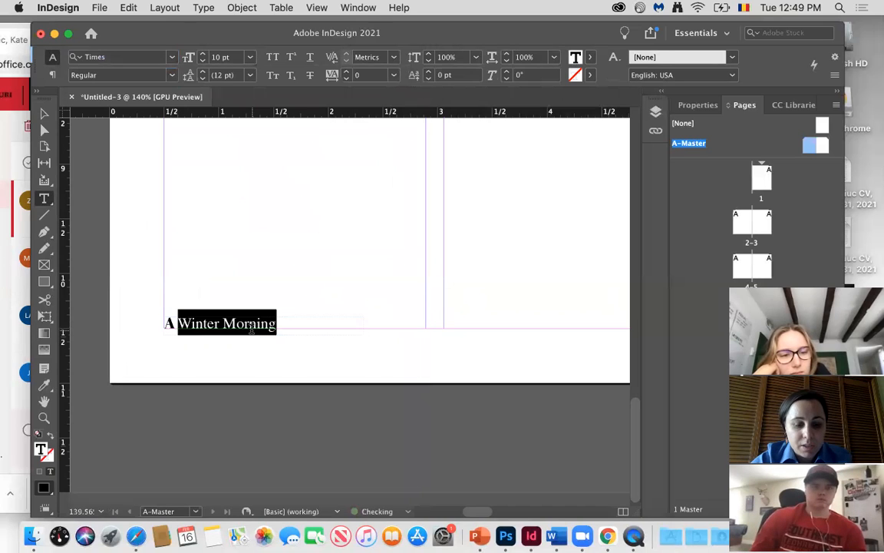
right_click(250, 327)
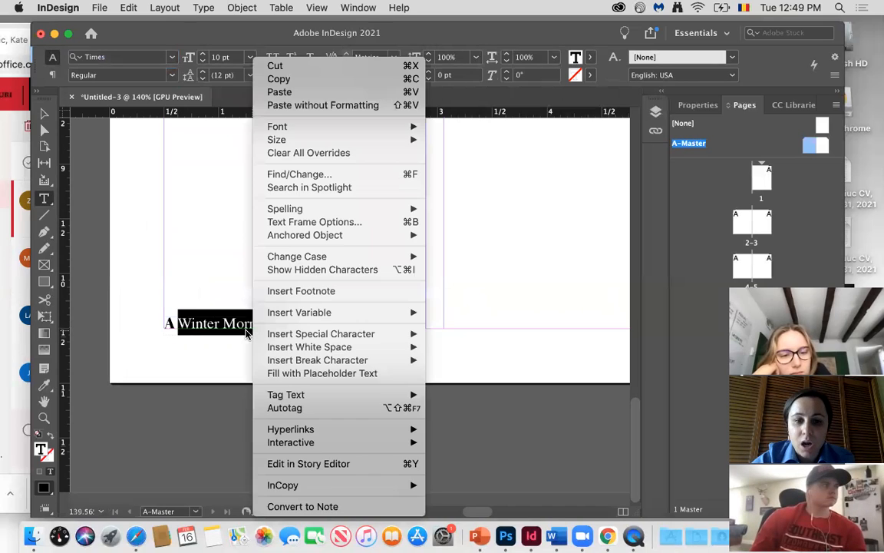
click(561, 257)
- Enlarge the page number frame on the right master page to about 1.88 in wide and 0.34 in tall
scroll(563, 259, right, 10)
scroll(561, 257, right, 15)
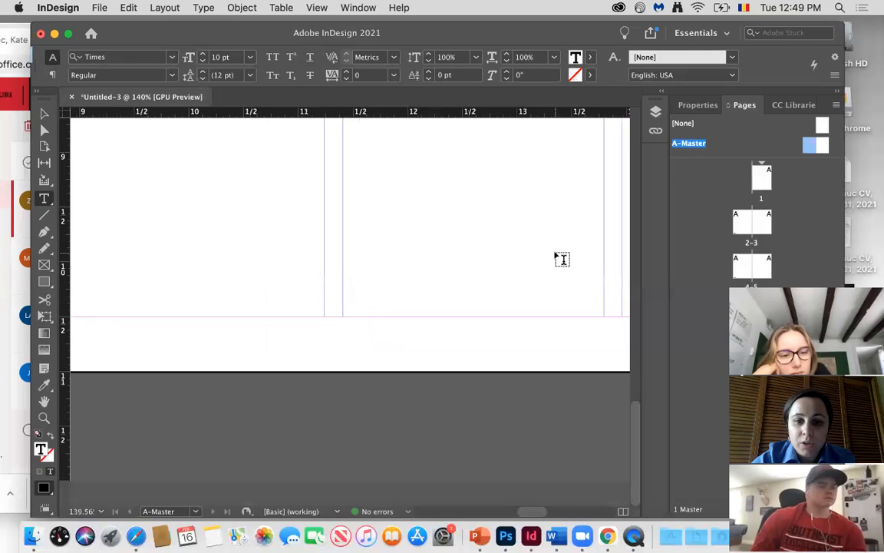
click(44, 114)
drag(324, 302, 205, 291)
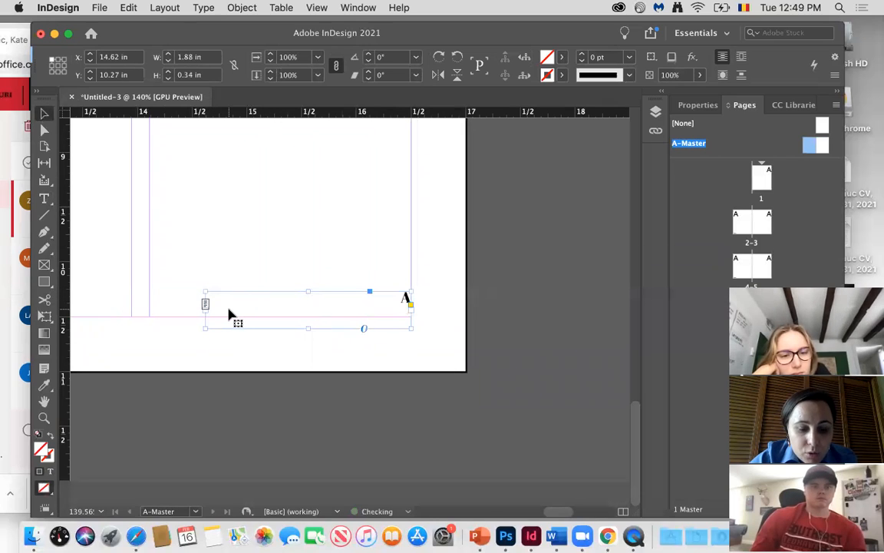
- Paste "Winter Morning" onto the right master page and shorten its frame to about 0.88 in tall, with its top at Y 10.27 in
key(super+v)
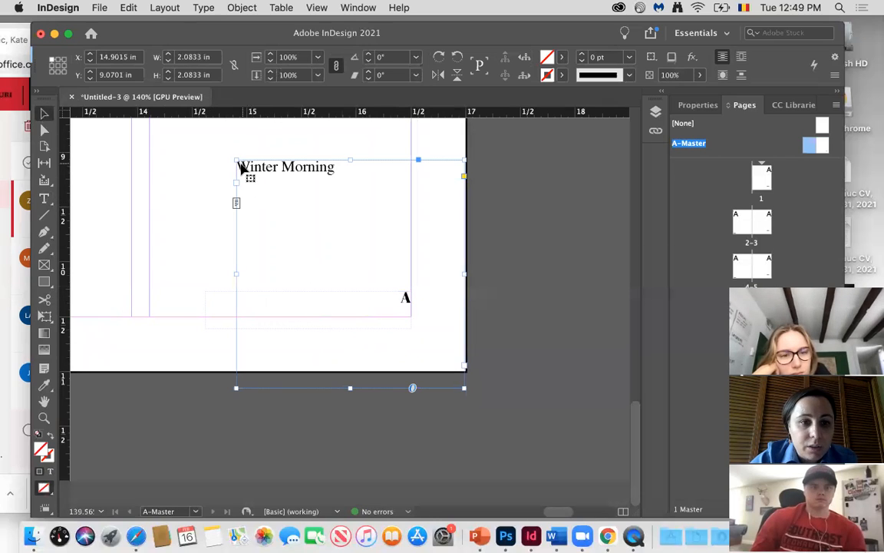
drag(347, 162, 343, 297)
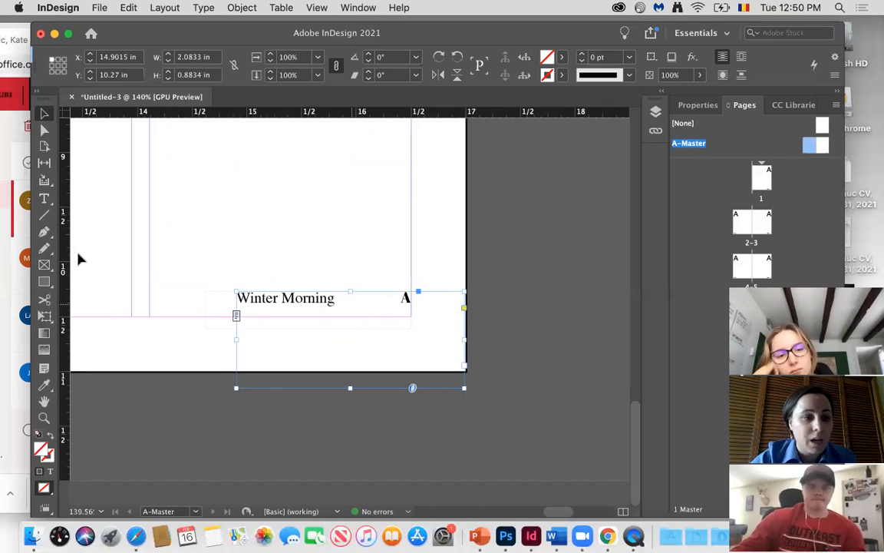
click(44, 198)
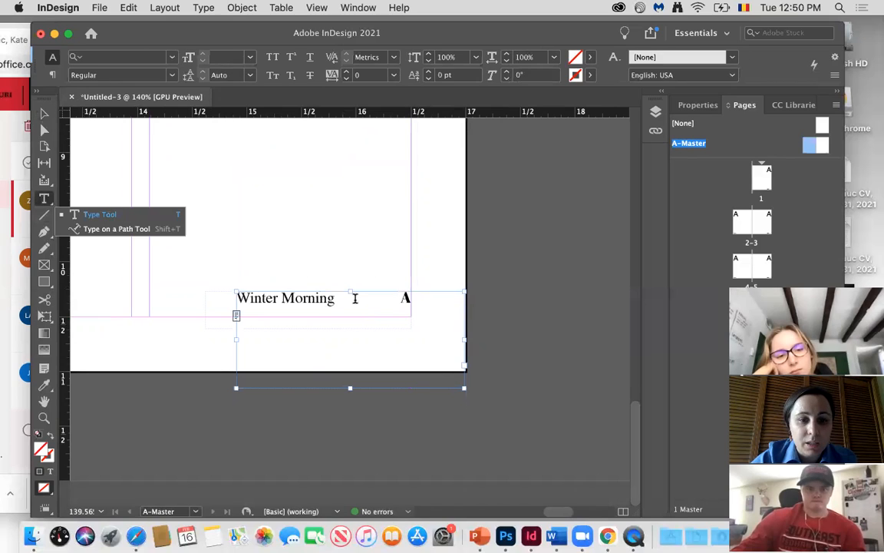
click(370, 299)
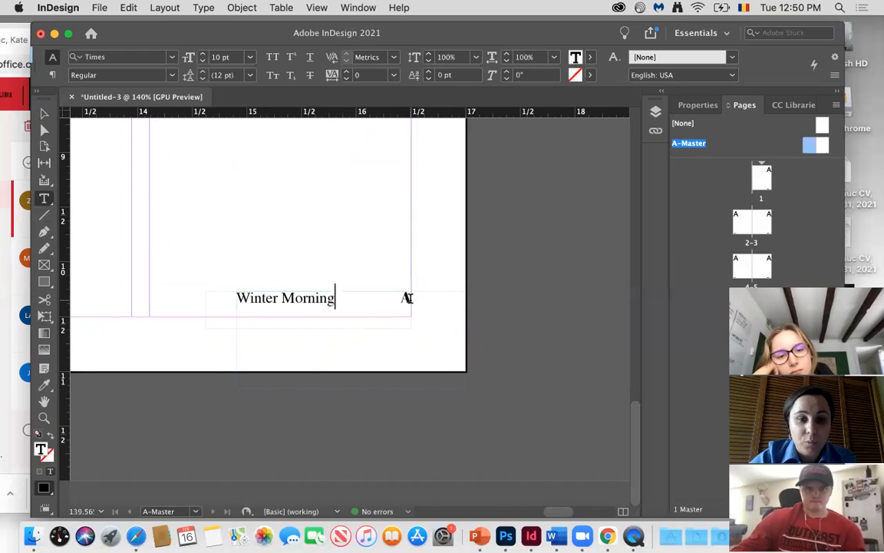
click(51, 75)
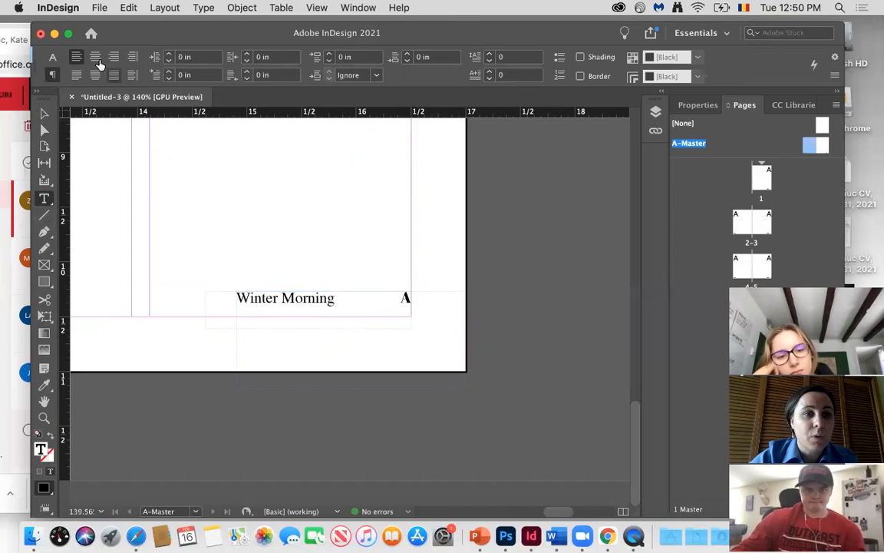
triple_click(265, 302)
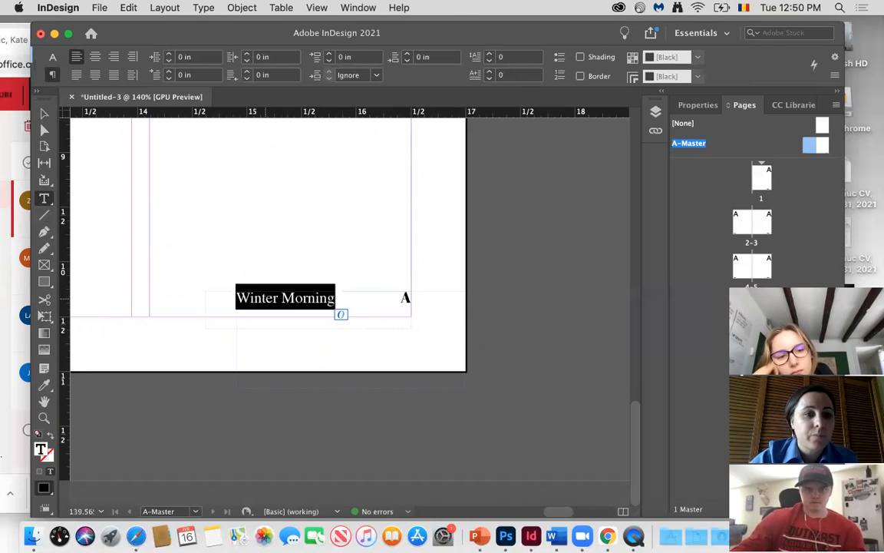
click(357, 300)
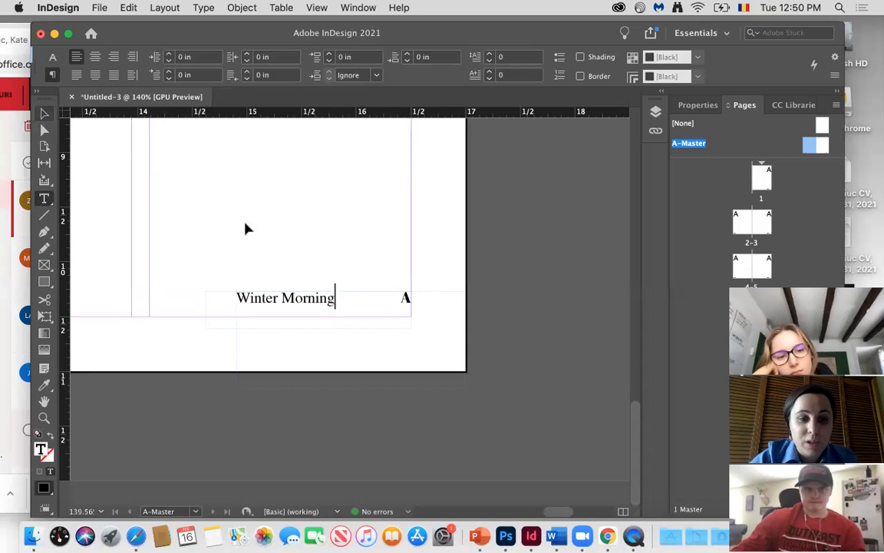
- Nudge the pasted "Winter Morning" frame down to about Y 10.35 in and delete it
key(Escape)
key(Down)
key(Down)
key(Down)
key(Down)
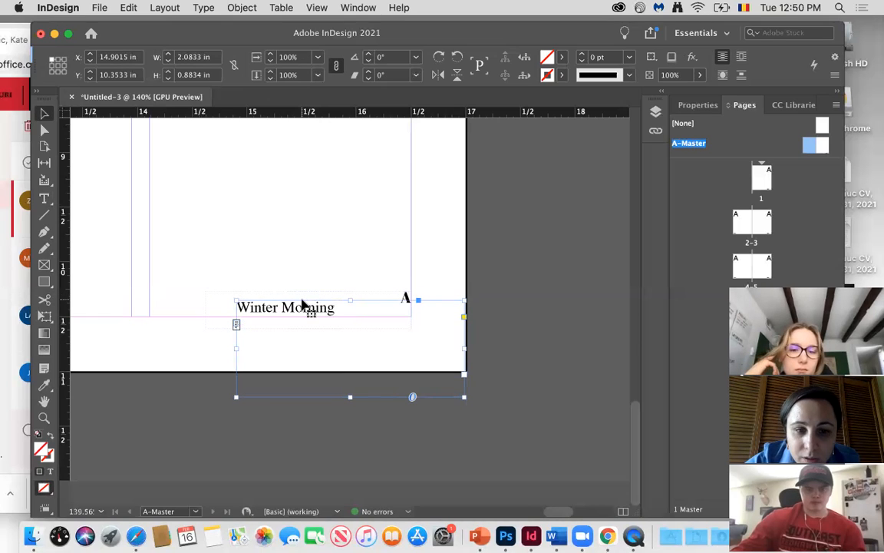
key(Delete)
- Left-align the page number marker in its frame on the right master page
click(380, 317)
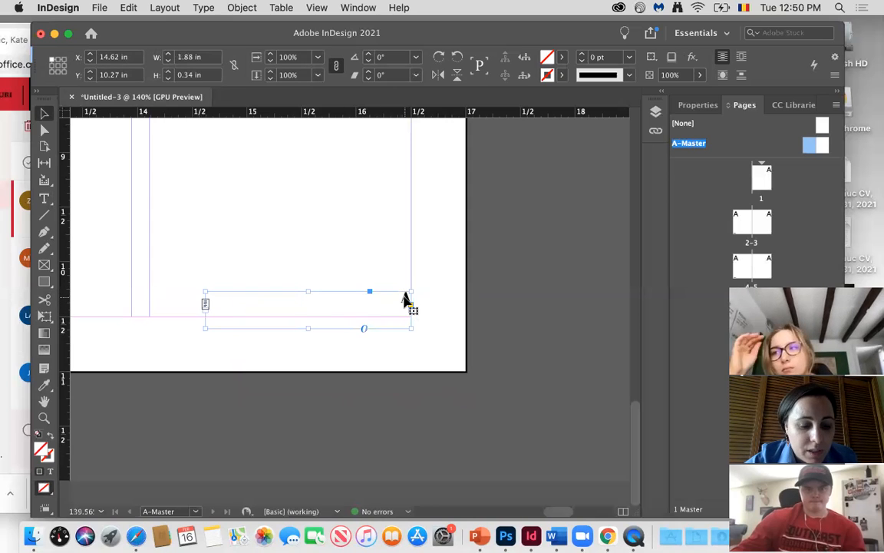
double_click(406, 299)
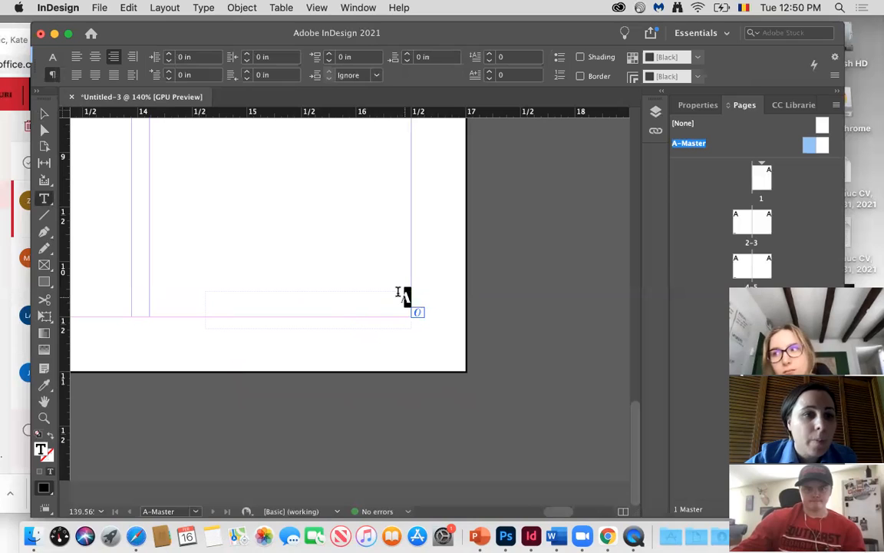
click(76, 57)
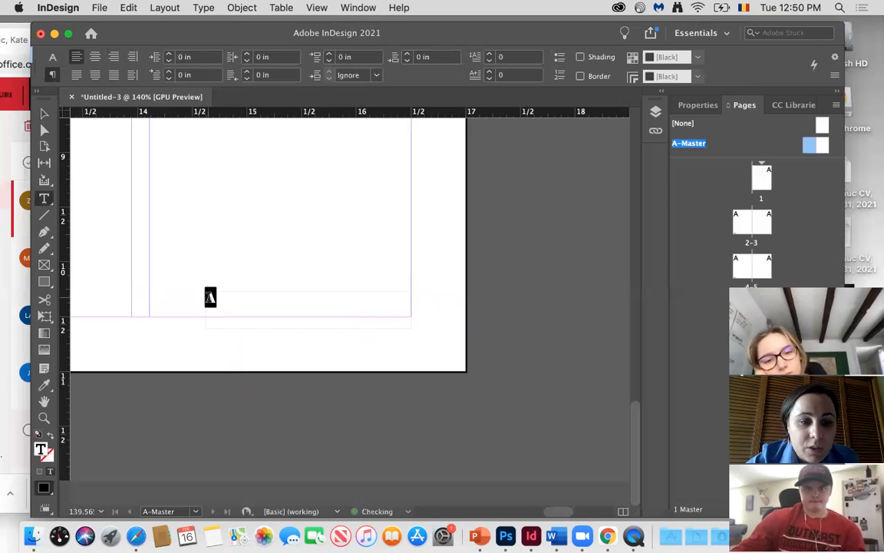
- Add the footer text "Winter Morning" before the page number marker on the right master page
text(Morni)
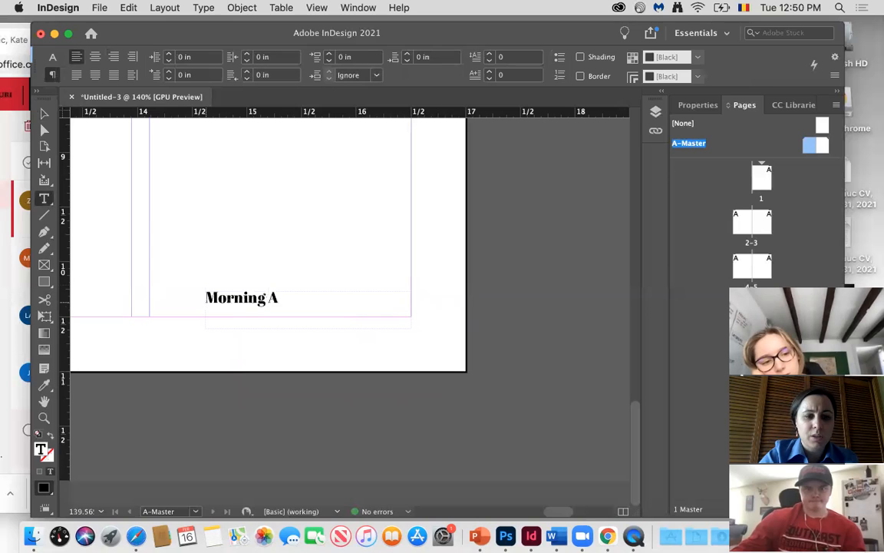
text(ng)
key(BackSpace)
key(BackSpace)
key(BackSpace)
key(BackSpace)
key(BackSpace)
key(BackSpace)
key(BackSpace)
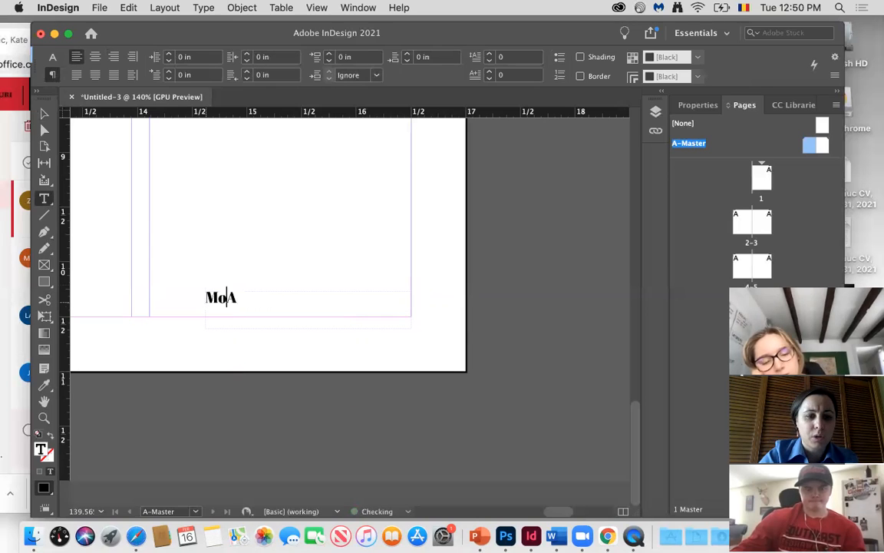
text(Winter Morning)
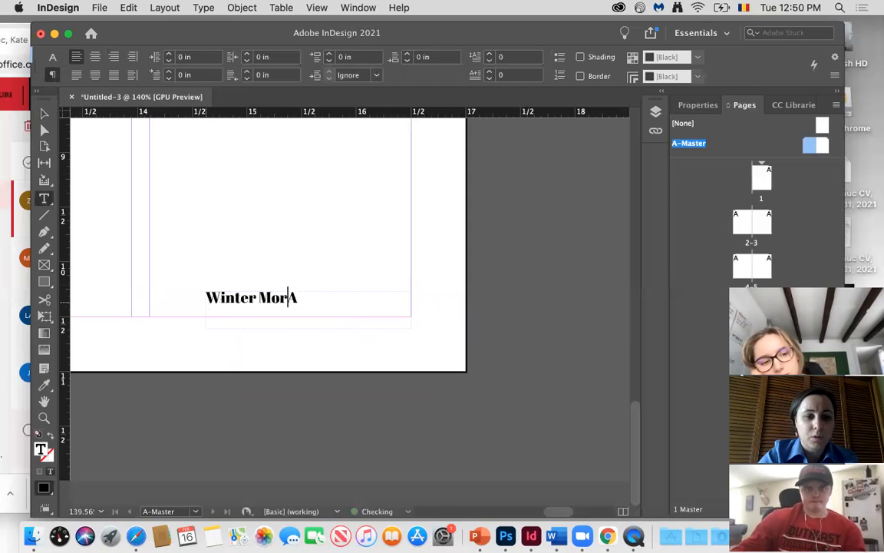
- Set the font of "Winter Morning" in the right footer to Times, leaving out the page number marker
key(alt+shift+Left)
key(alt+shift+Left)
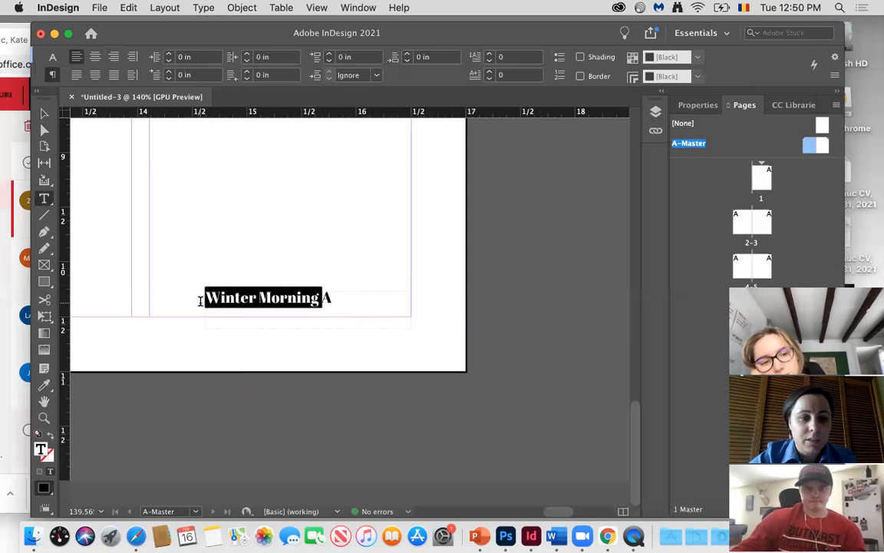
click(53, 59)
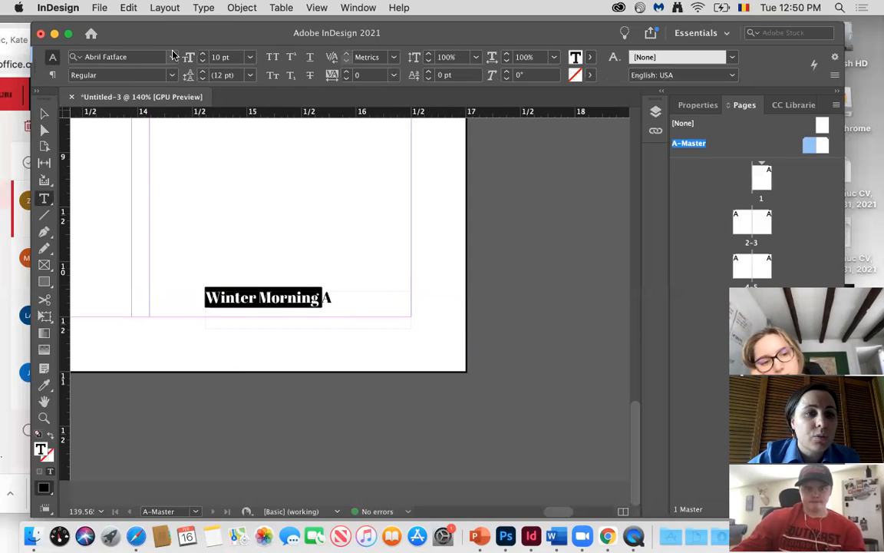
click(155, 57)
click(194, 123)
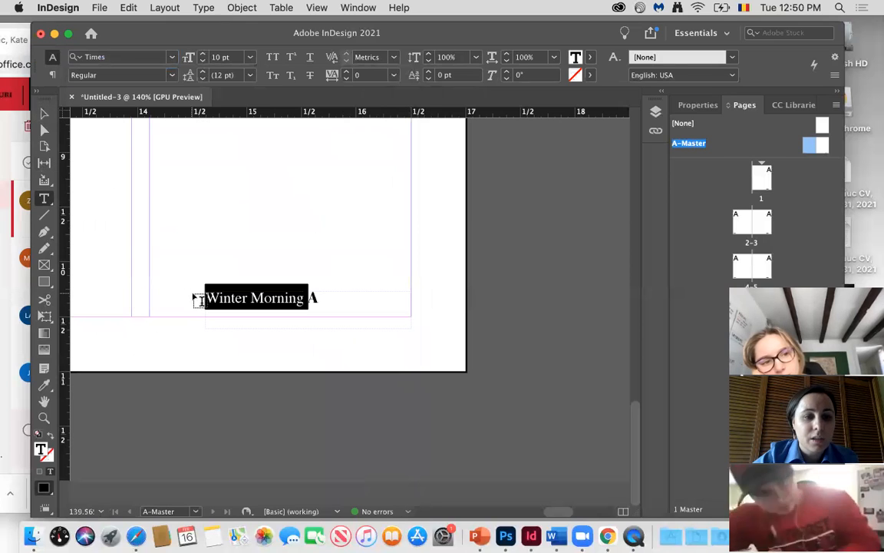
- Shrink the right footer frame to about 1.29 in wide and 0.26 in tall and move it right to about X 15.27 in
click(44, 115)
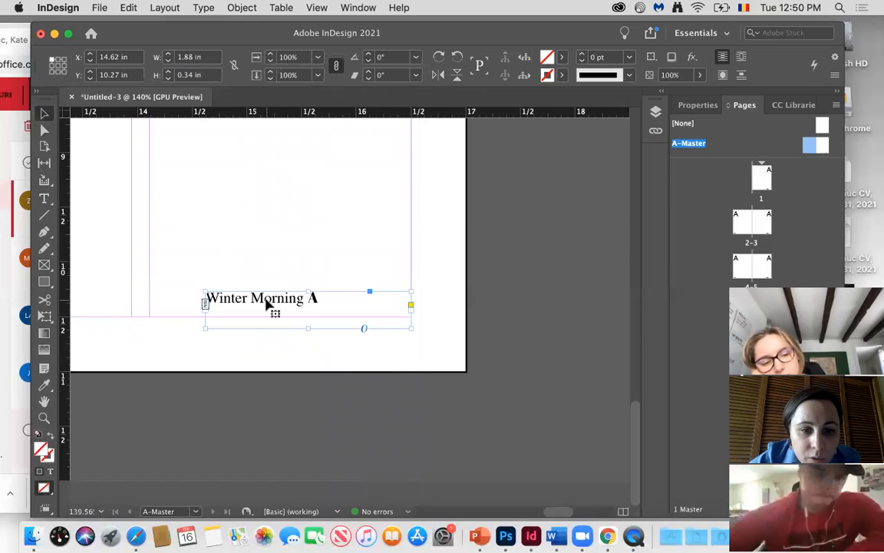
drag(408, 331, 377, 312)
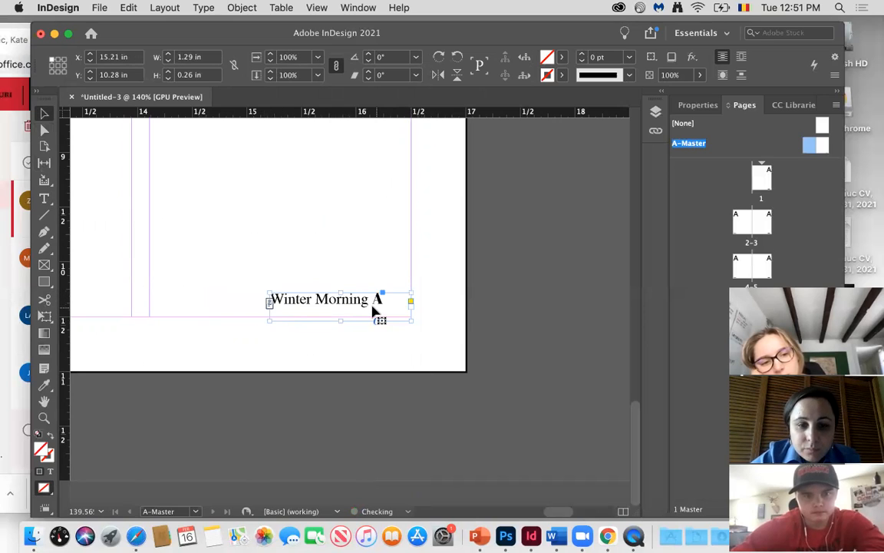
key(Right)
key(Right)
key(Right)
key(Right)
key(Right)
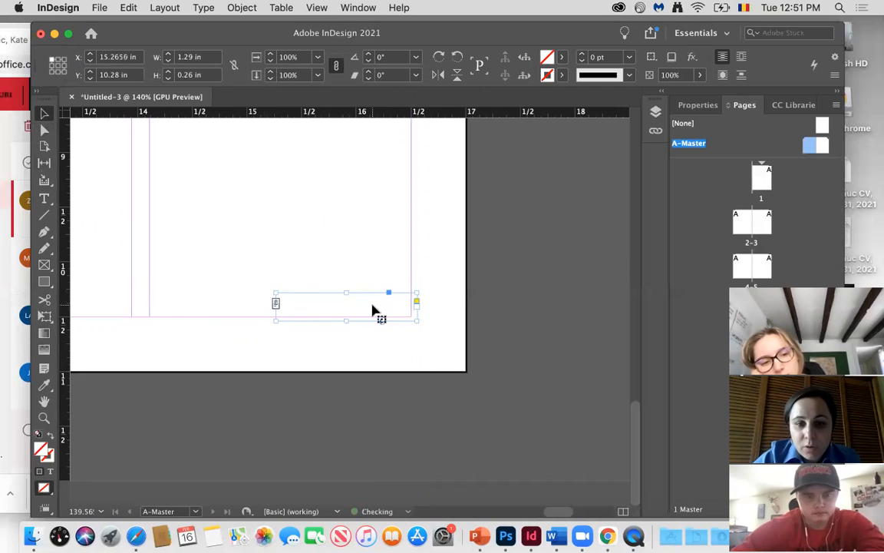
- Nudge the right footer frame to X 15.46 in and Y about 10.38 in on the master page, and deselect it
key(Right)
key(Right)
key(Right)
key(Right)
key(Right)
key(Right)
key(Right)
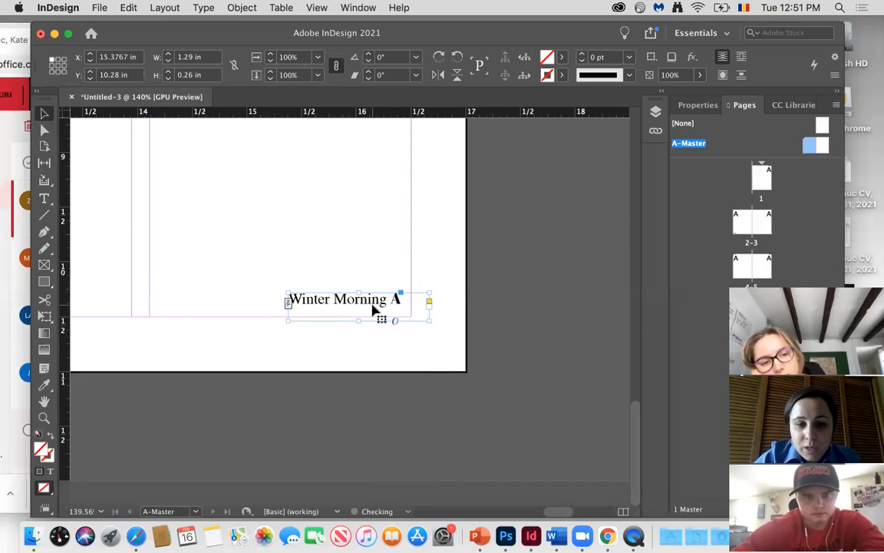
key(Right)
key(Right)
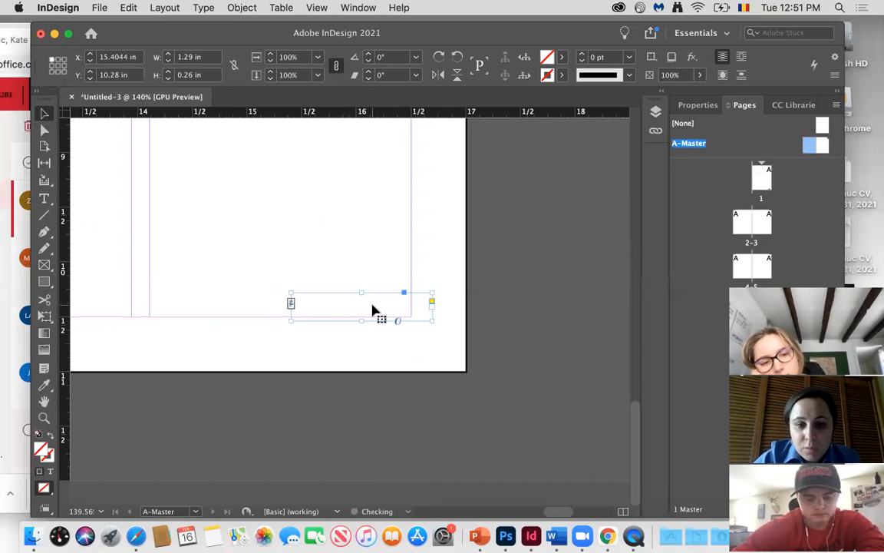
key(Right)
key(Right)
key(Right)
key(Right)
key(Down)
key(Down)
key(Down)
key(Down)
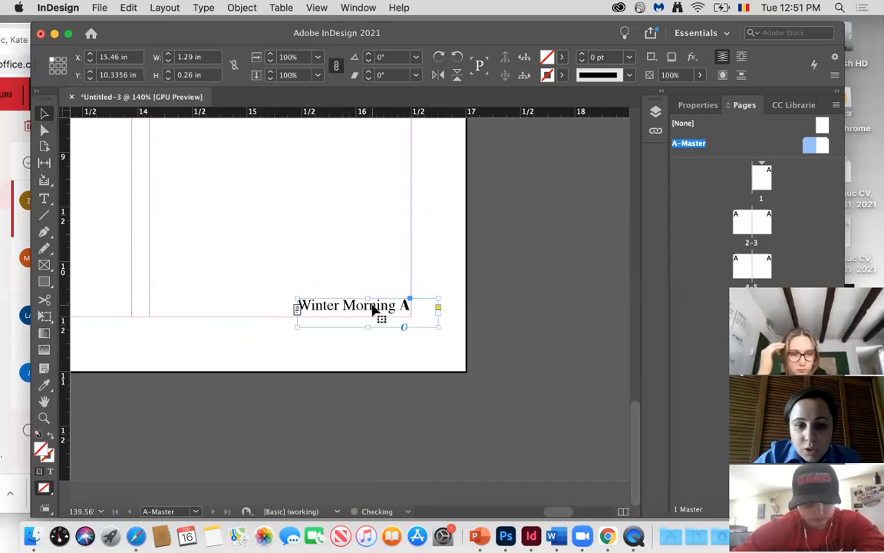
key(Down)
key(Down)
key(Down)
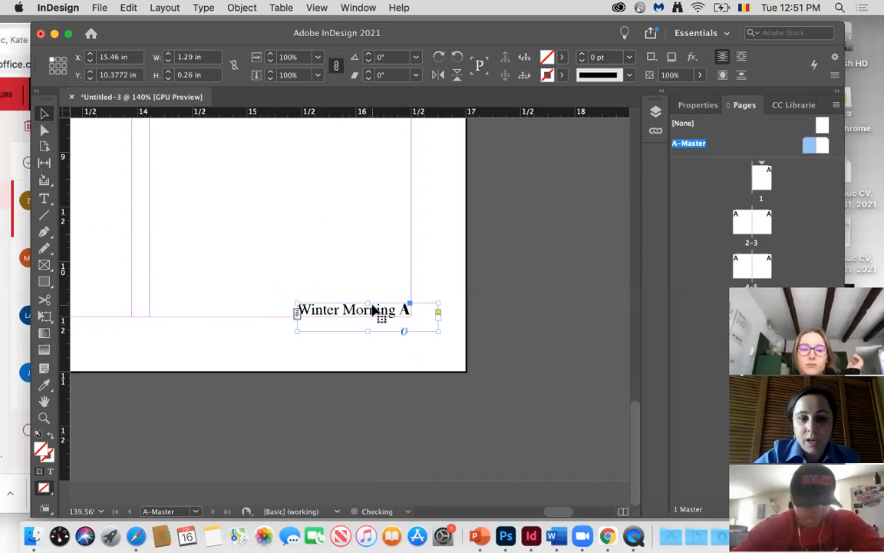
click(433, 260)
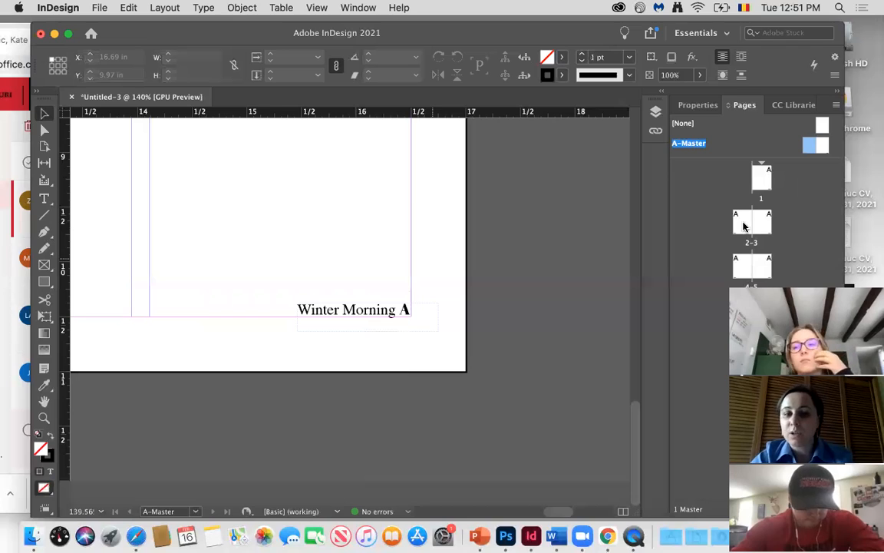
- Examine the left-page footers with automatic page numbers on document pages 2 and 4
double_click(743, 227)
scroll(438, 276, down, 2)
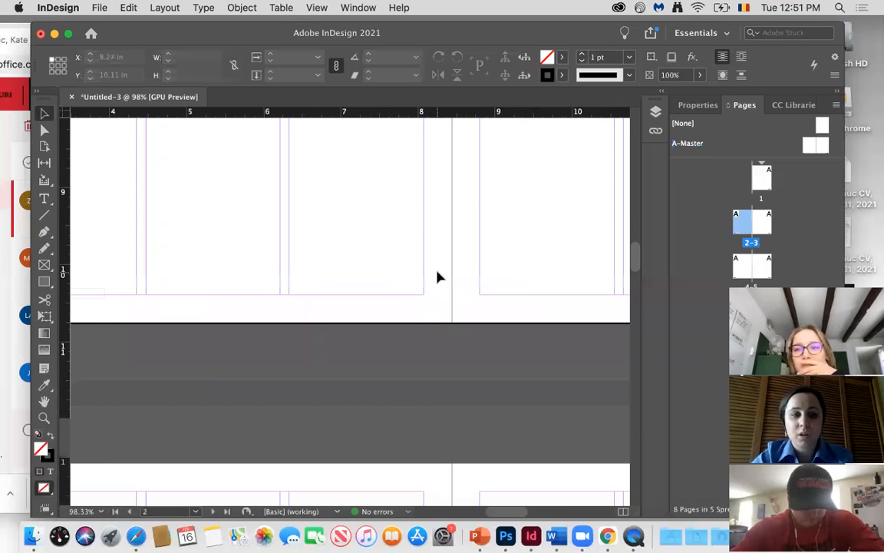
scroll(186, 283, down, 2)
scroll(186, 283, up, 2)
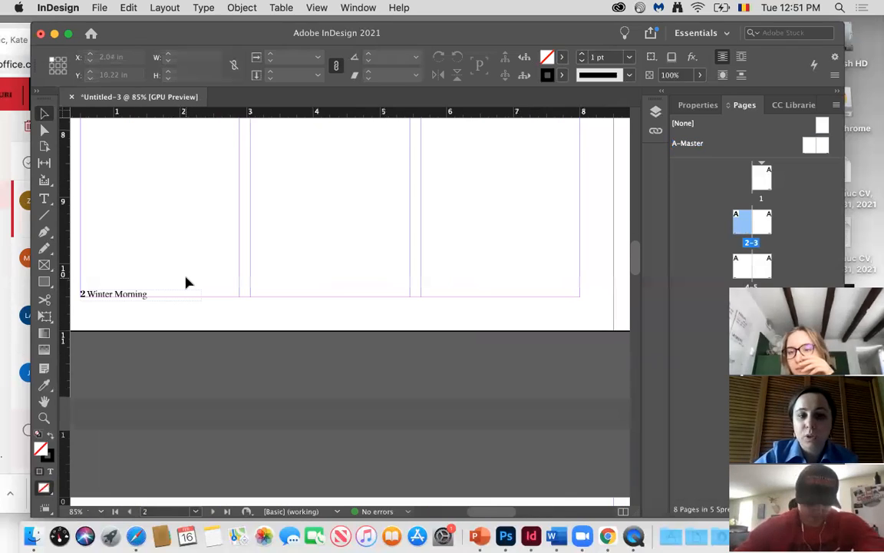
scroll(186, 283, down, 2)
scroll(186, 283, up, 2)
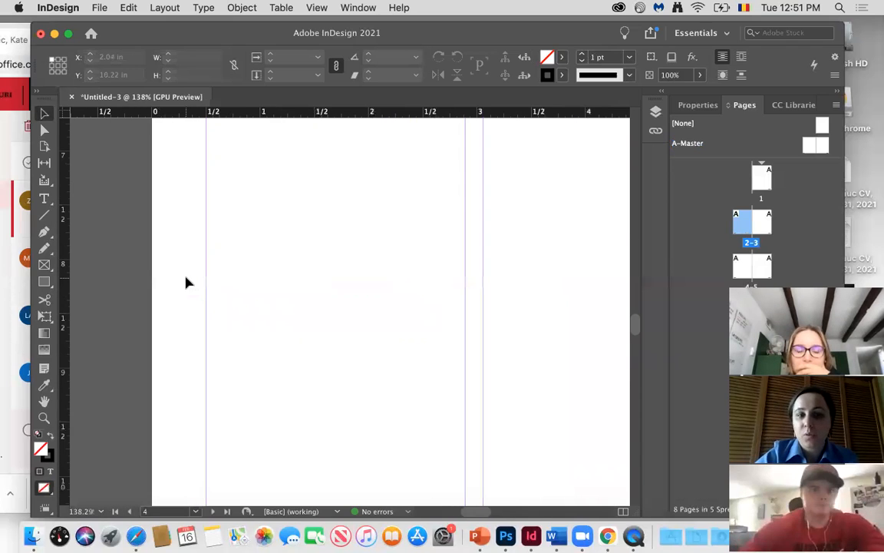
scroll(186, 283, down, 4)
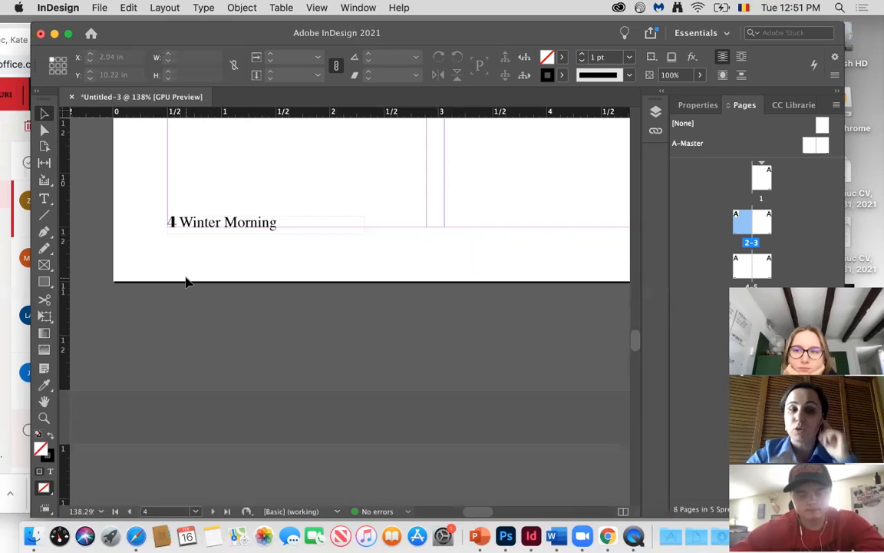
scroll(164, 310, down, 6)
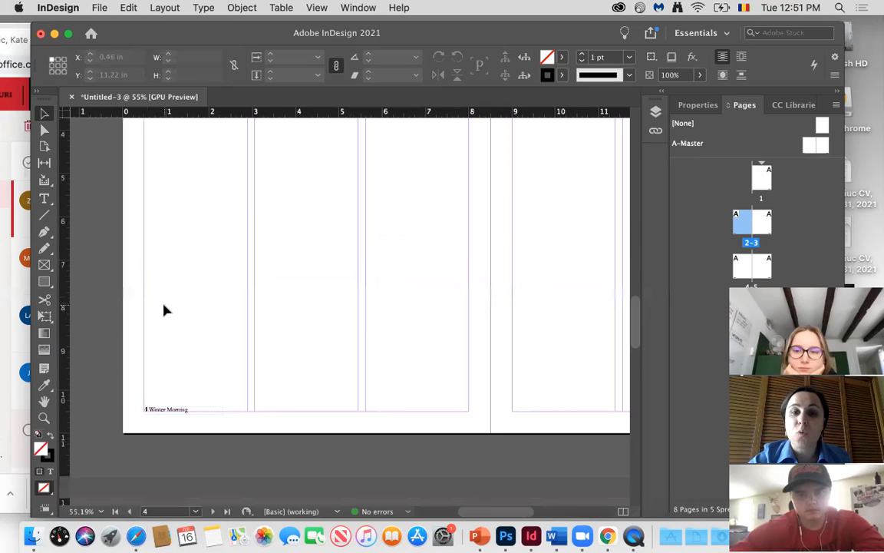
- Examine the footer in the lower outer corner of document page 1
scroll(164, 309, up, 5)
scroll(163, 309, right, 5)
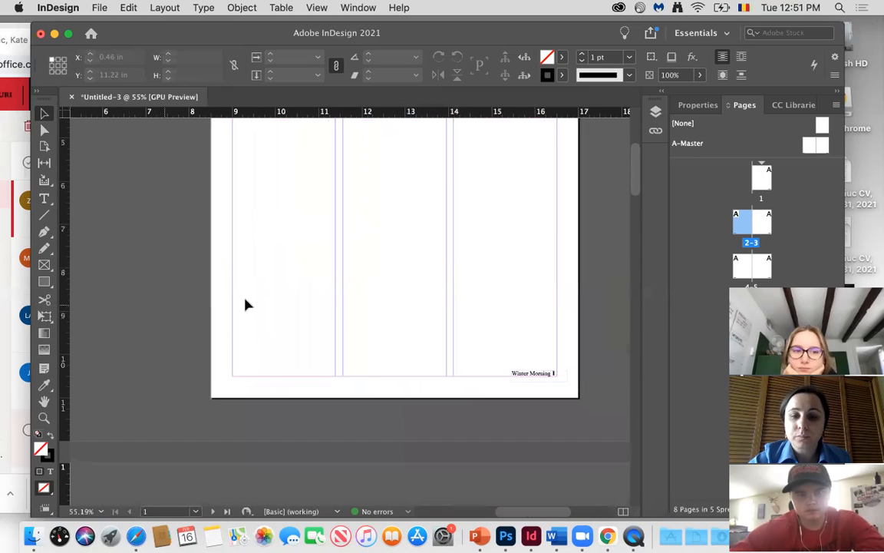
scroll(453, 347, up, 3)
scroll(456, 344, down, 5)
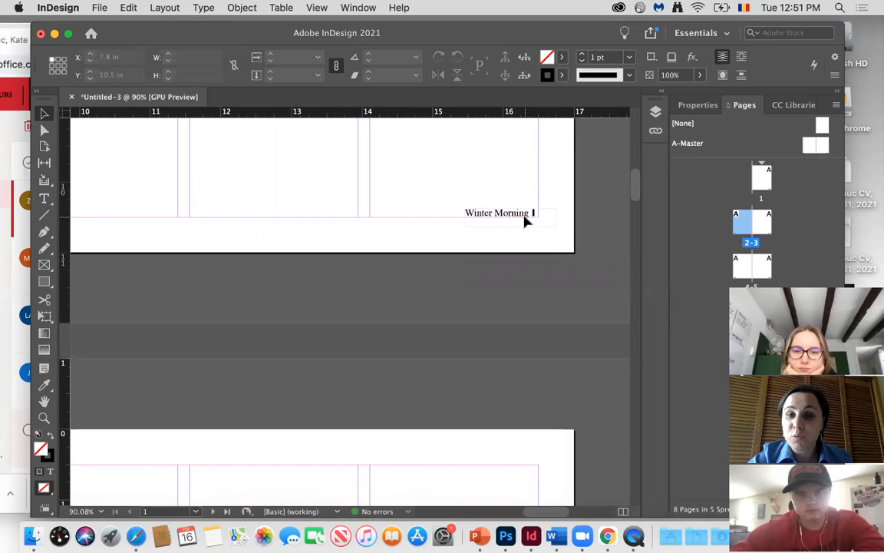
scroll(525, 221, up, 2)
scroll(525, 221, left, 2)
scroll(525, 222, down, 3)
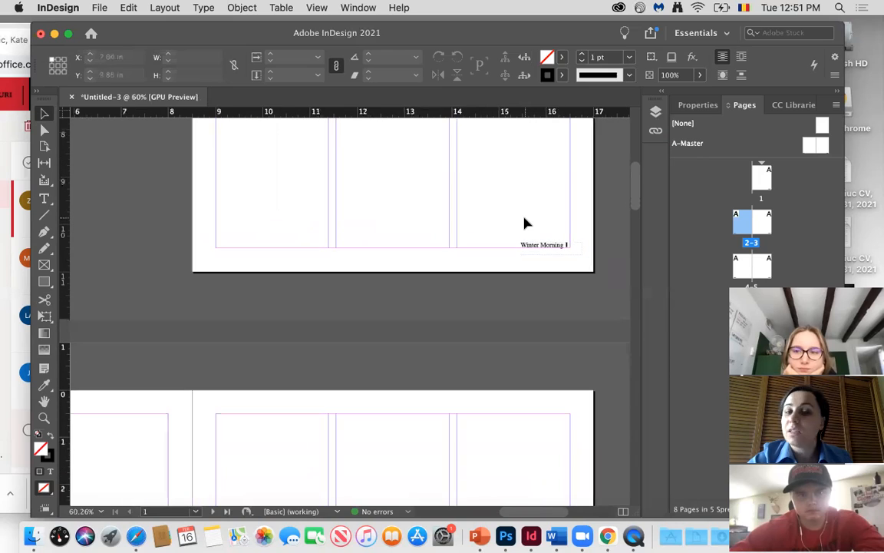
scroll(525, 222, up, 5)
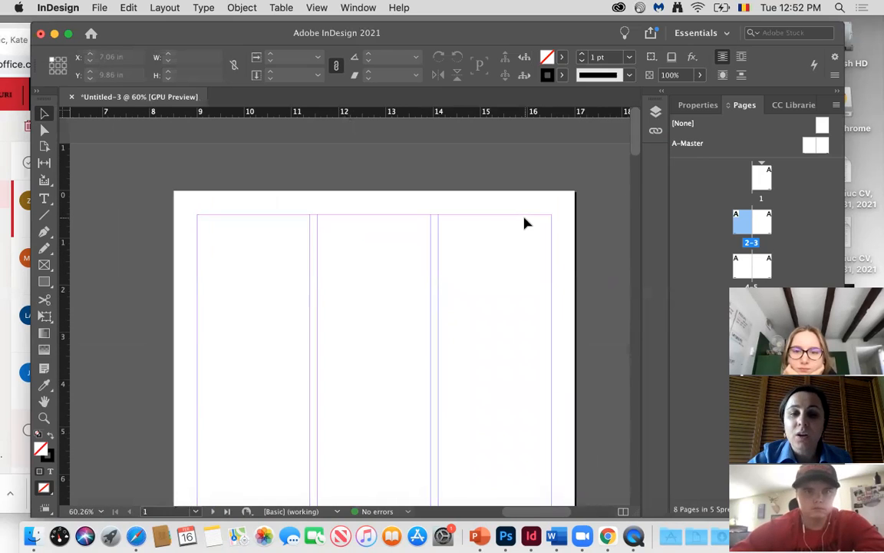
- Apply the [None] master to pages 1 and 2
scroll(525, 222, down, 3)
scroll(525, 223, down, 3)
scroll(525, 222, right, 1)
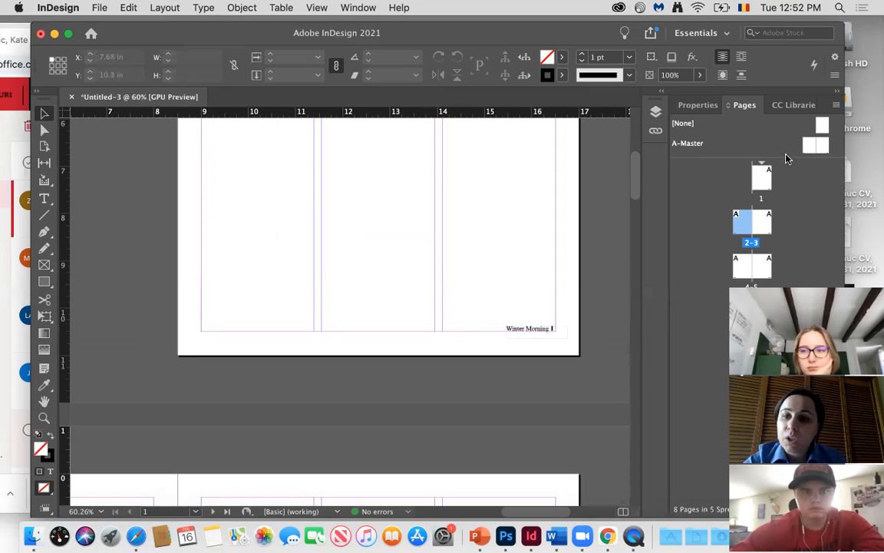
click(822, 126)
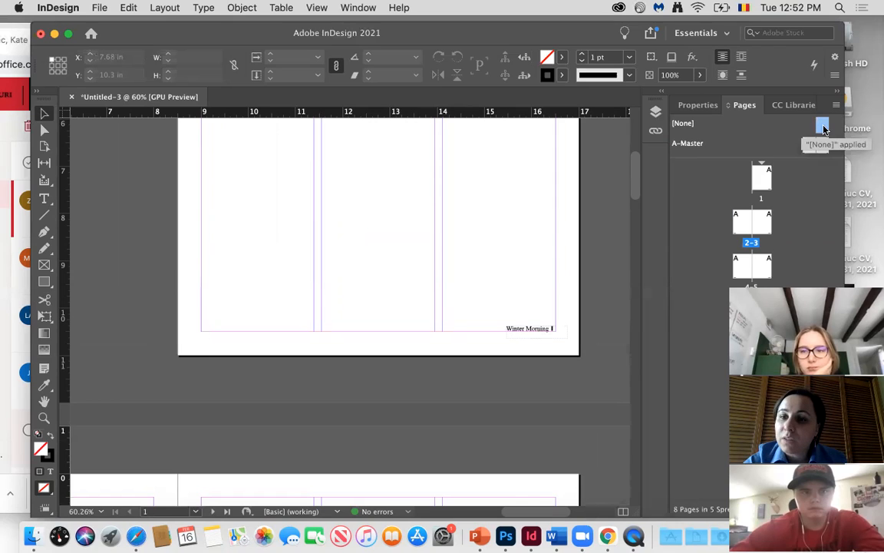
drag(822, 125, 765, 182)
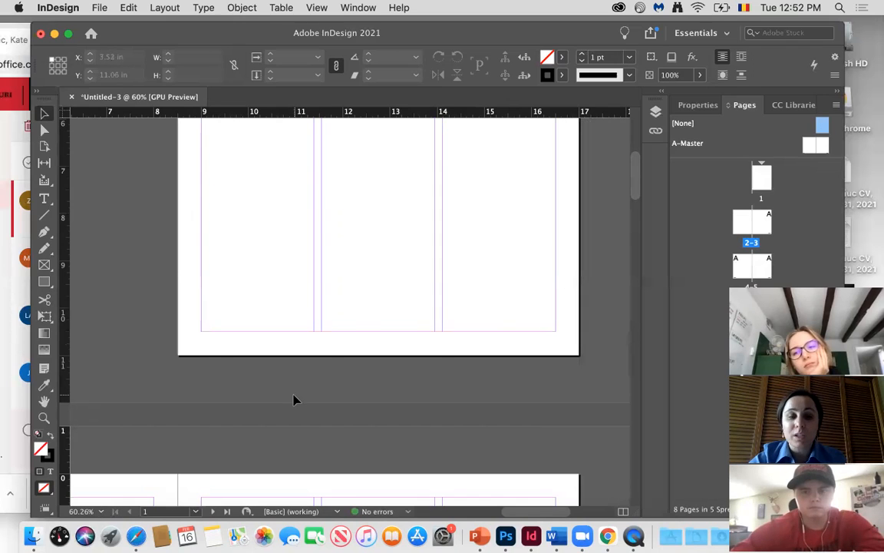
- Compare the footer areas of pages 1, 2 and 3 after the master change
scroll(295, 399, down, 4)
scroll(296, 399, left, 3)
scroll(296, 399, down, 6)
scroll(295, 400, right, 4)
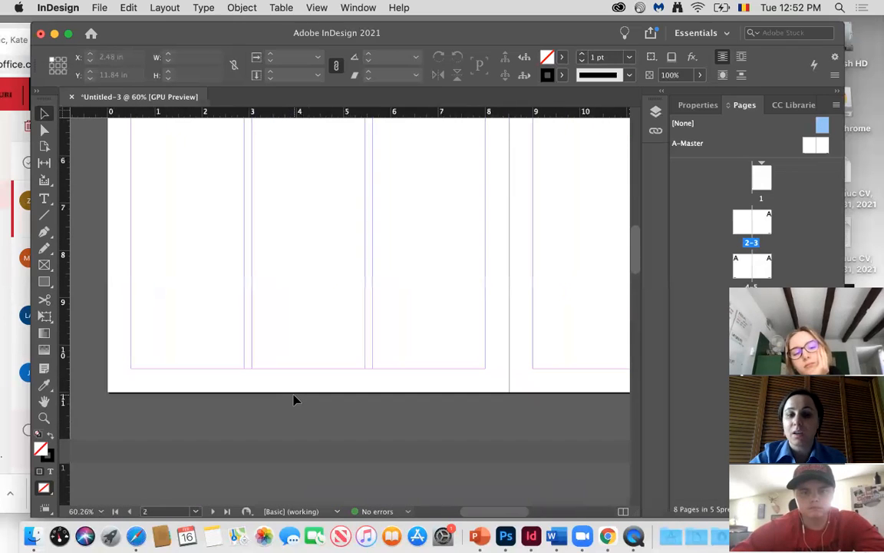
scroll(296, 400, down, 1)
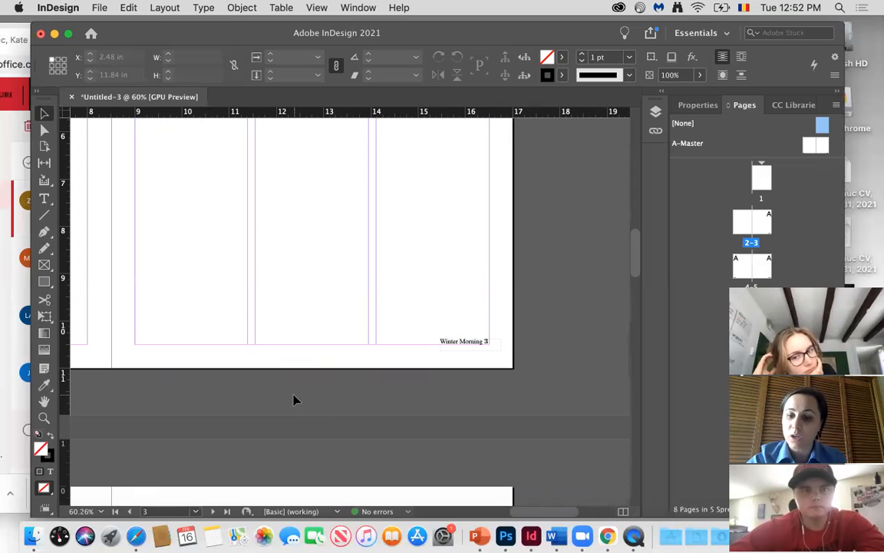
scroll(290, 388, up, 5)
scroll(291, 388, left, 2)
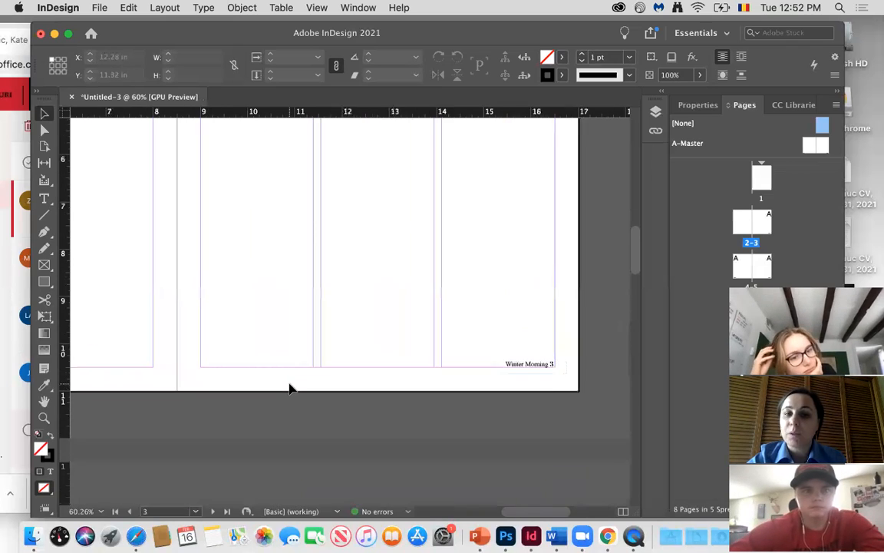
scroll(290, 390, down, 6)
scroll(291, 389, left, 1)
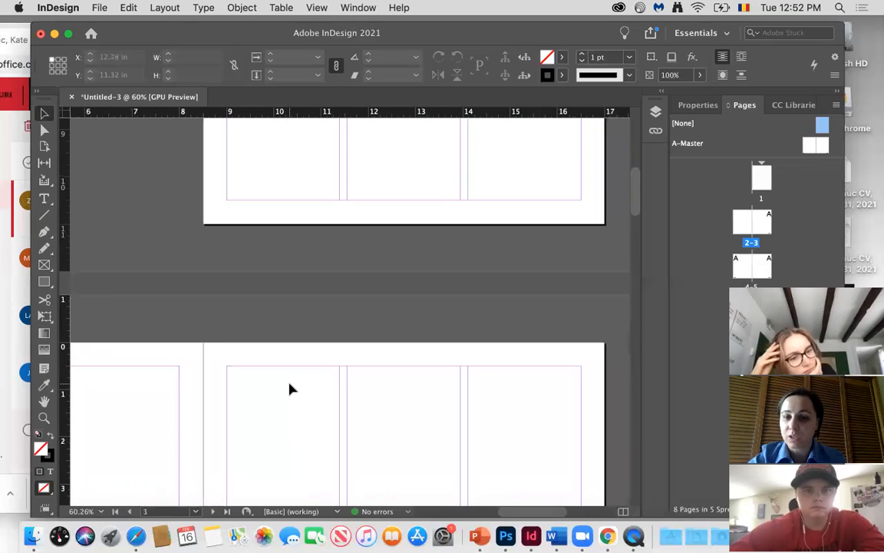
scroll(290, 389, up, 3)
scroll(290, 389, left, 1)
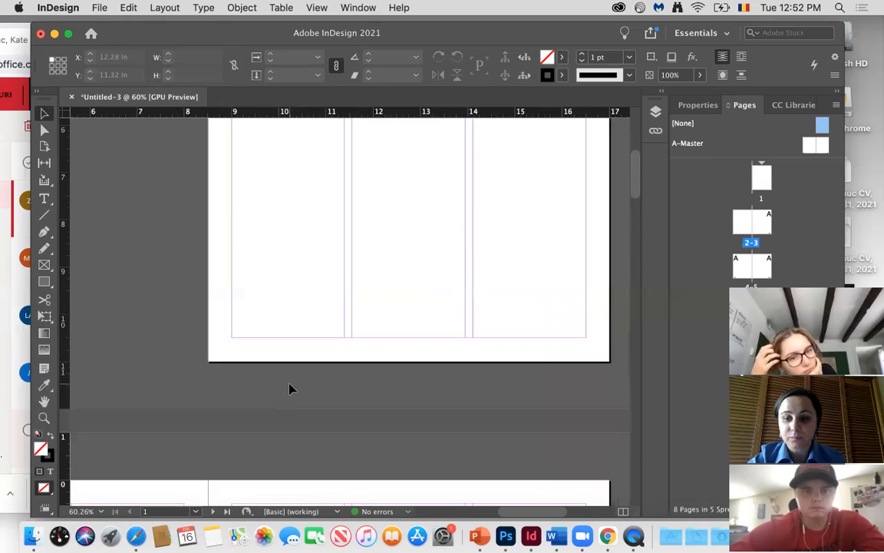
- Delete the "Winter Morning" footer frames from both pages of the A-Master spread
double_click(807, 146)
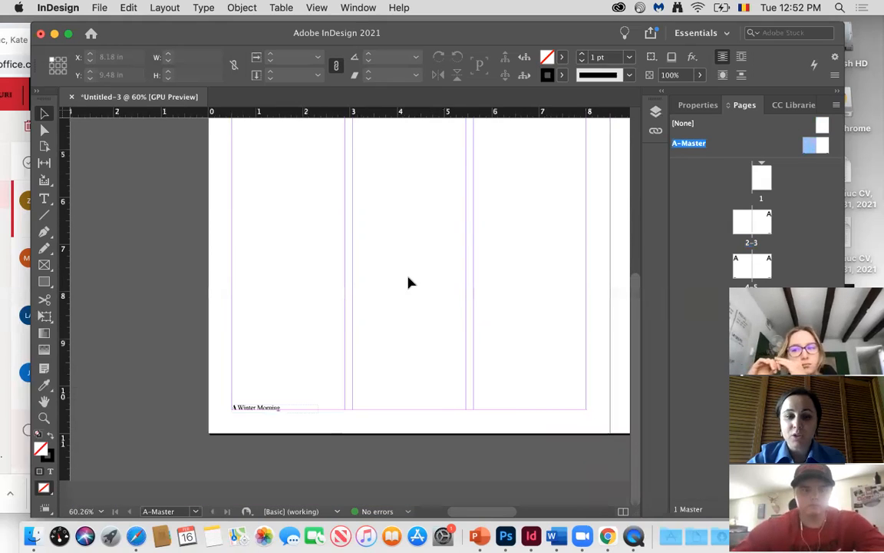
click(248, 413)
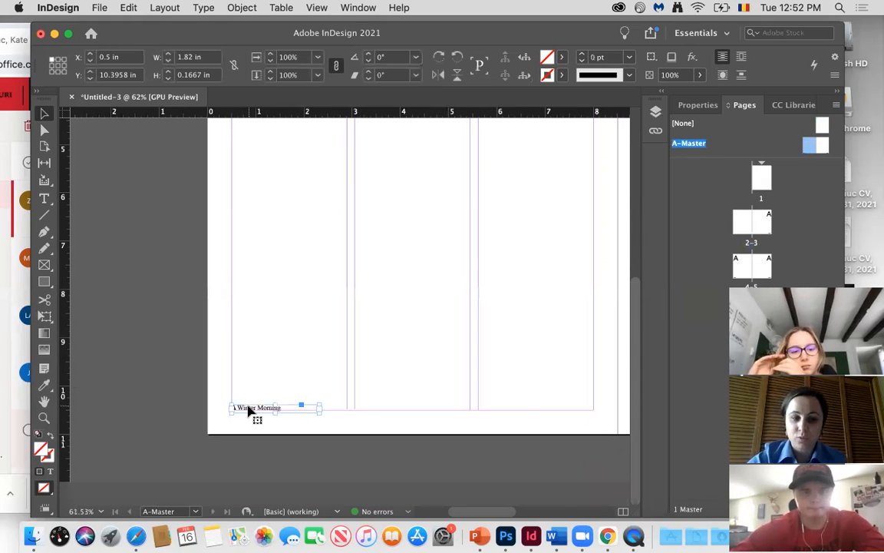
scroll(247, 407, up, 2)
key(Delete)
scroll(247, 407, right, 6)
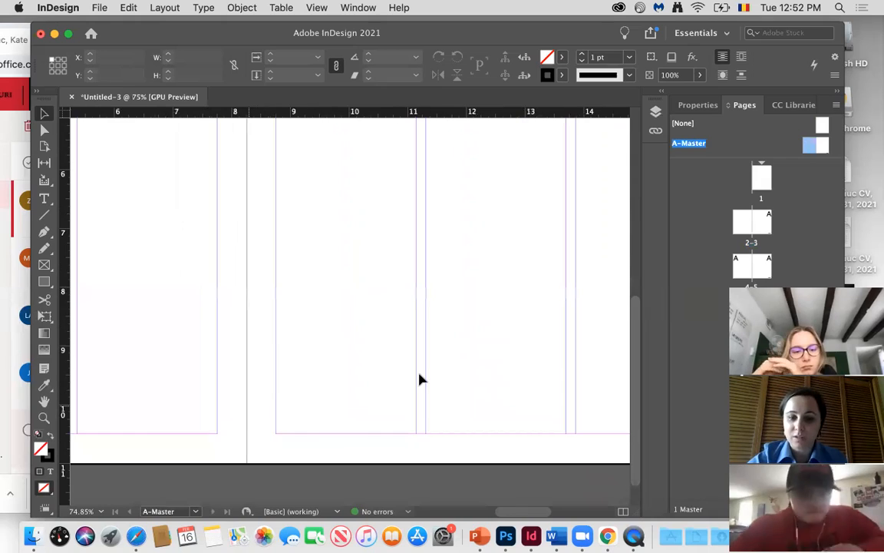
scroll(421, 379, right, 4)
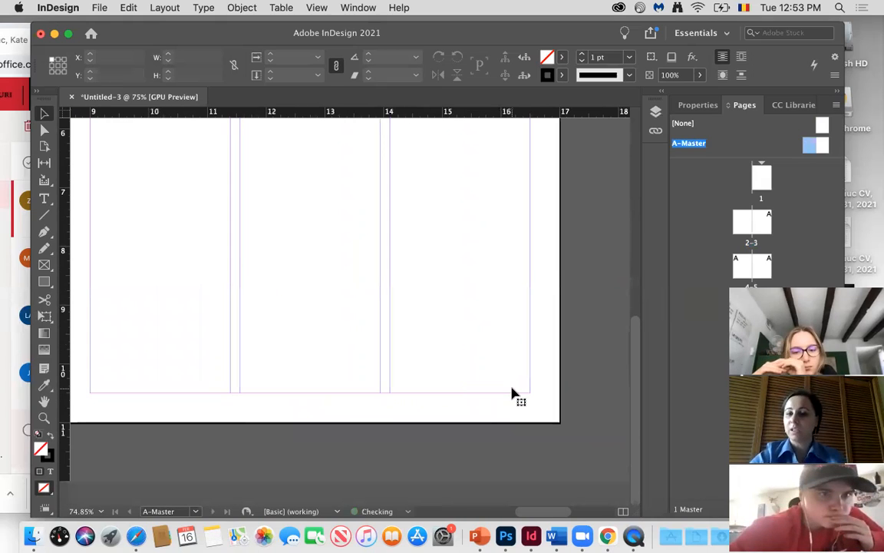
- Draw a text frame about 0.64 by 0.46 in at the left master page's lower outer margin corner and insert a Current Page Number marker
double_click(810, 147)
scroll(306, 330, left, 2)
click(44, 198)
drag(192, 370, 229, 393)
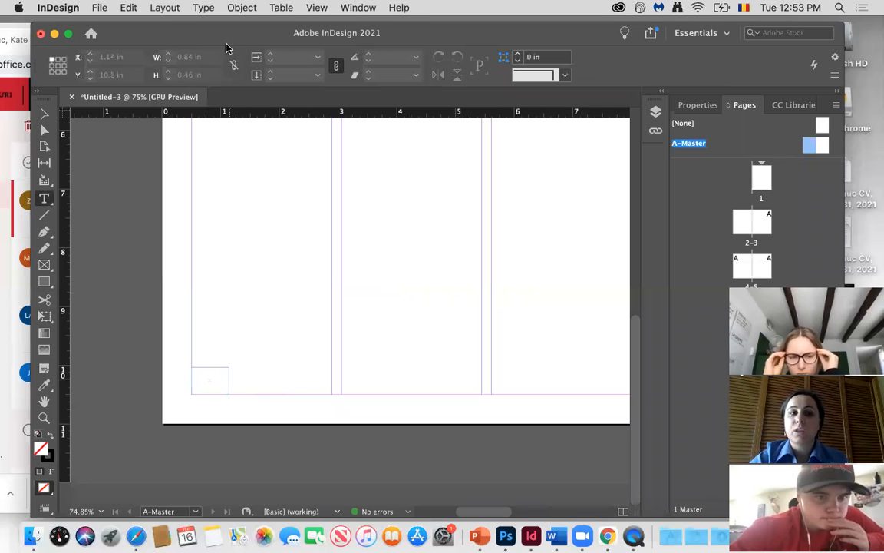
click(204, 8)
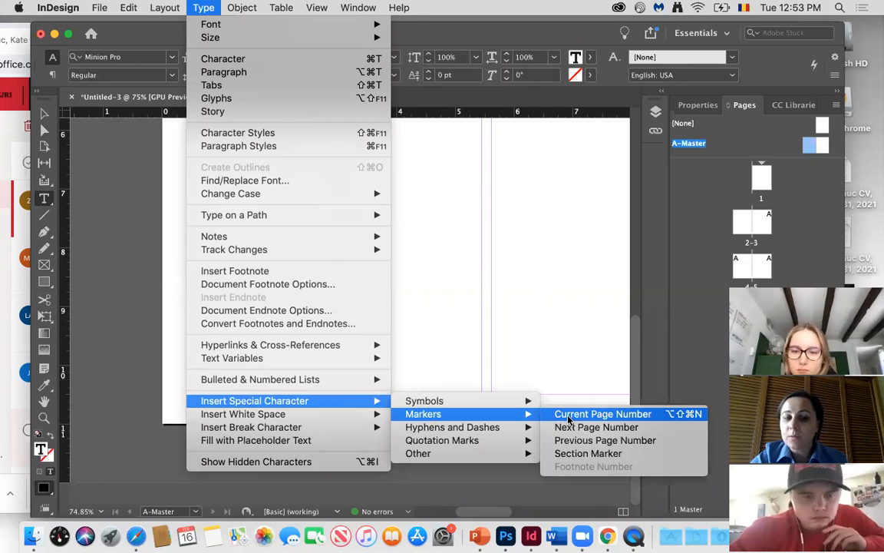
click(602, 414)
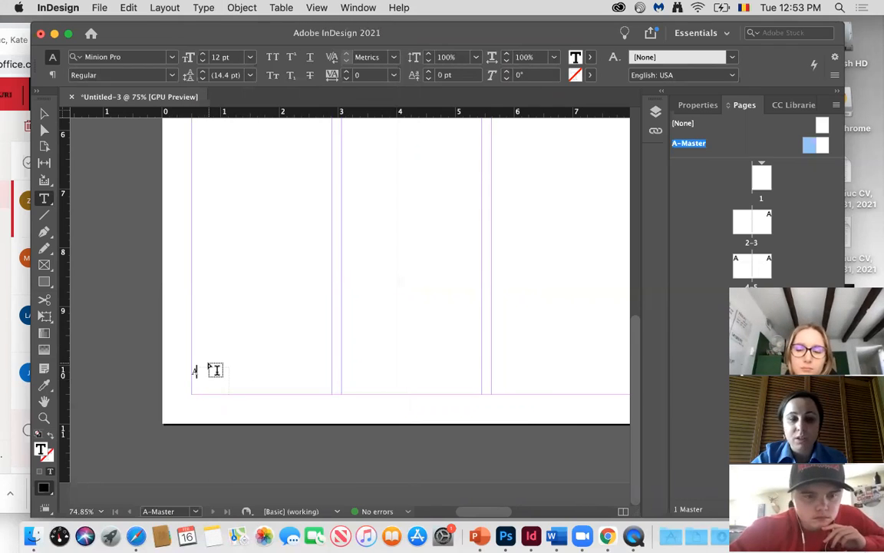
- Copy the page number frame to the right master page's lower outer margin corner, at about X 16.18 in, Y 10.04 in
click(43, 113)
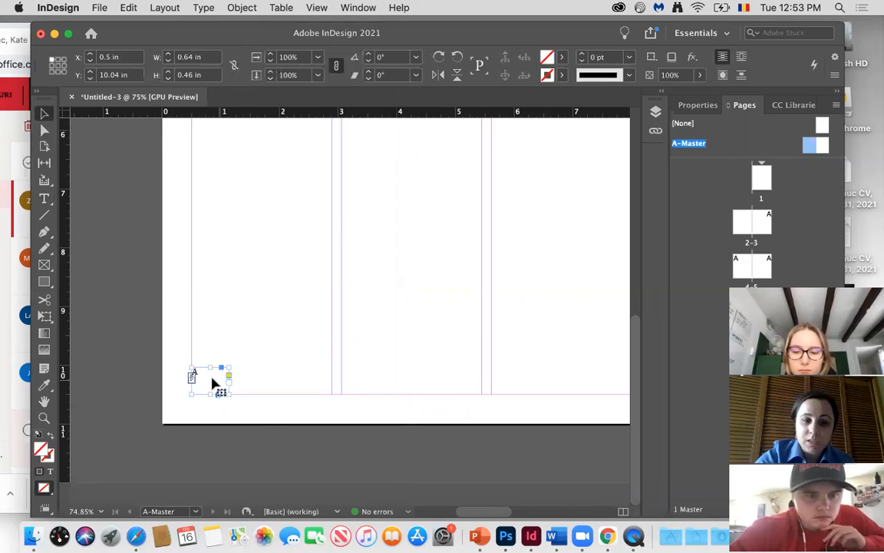
scroll(212, 384, right, 5)
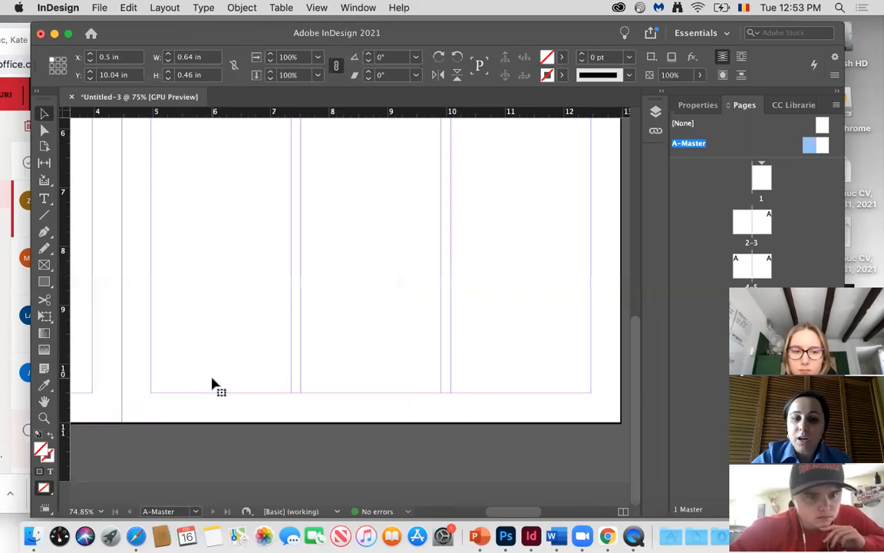
scroll(215, 384, right, 8)
key(super+v)
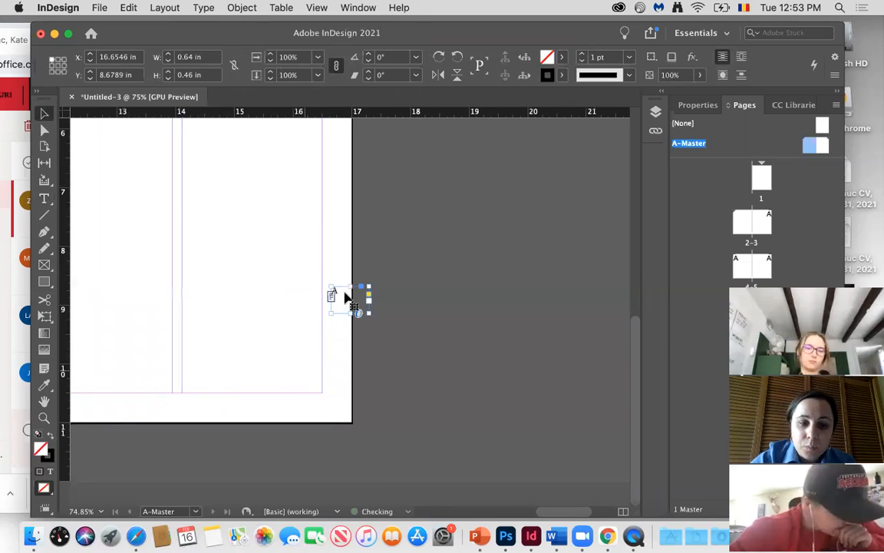
drag(303, 381, 320, 381)
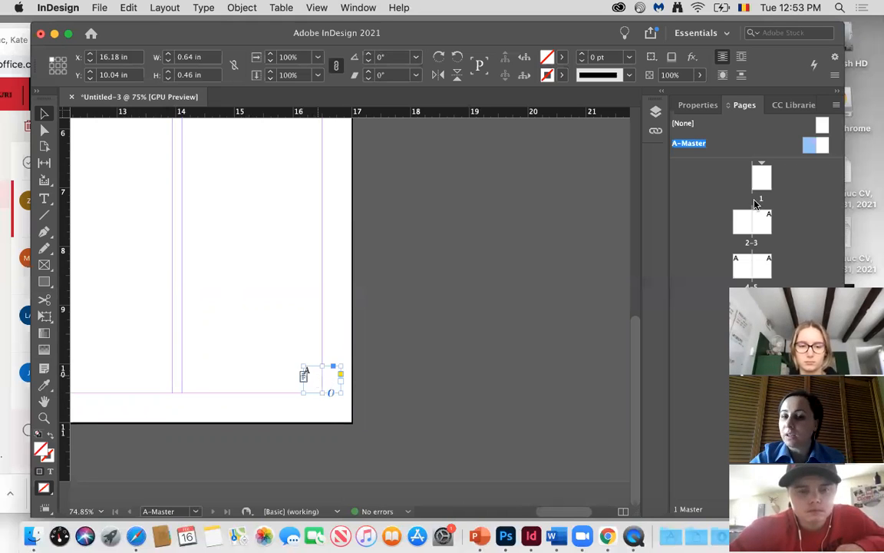
- Examine the footer corners of pages 2 to 5 for the master page numbers
double_click(742, 224)
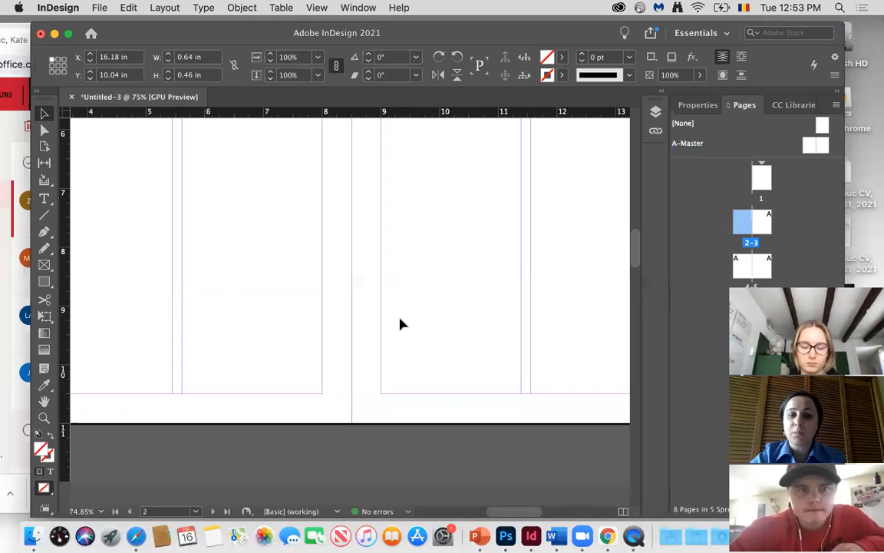
scroll(399, 324, down, 10)
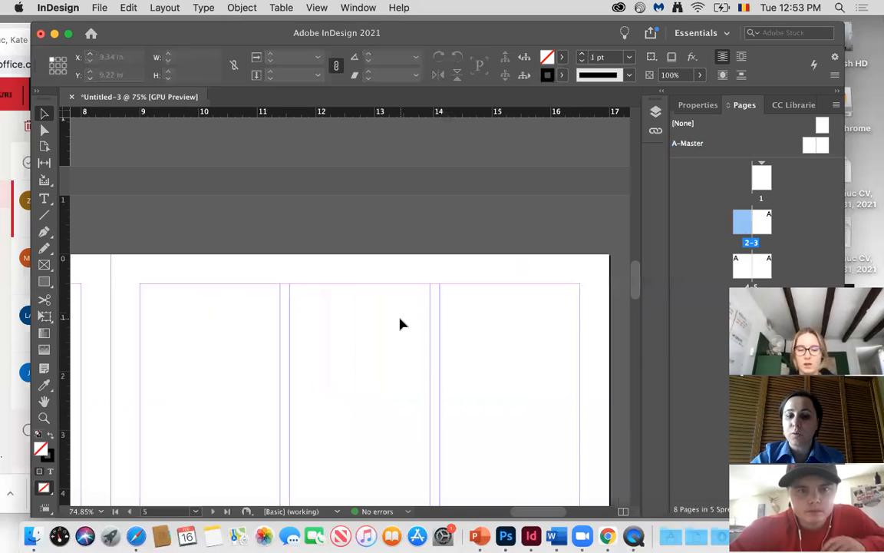
scroll(399, 324, down, 2)
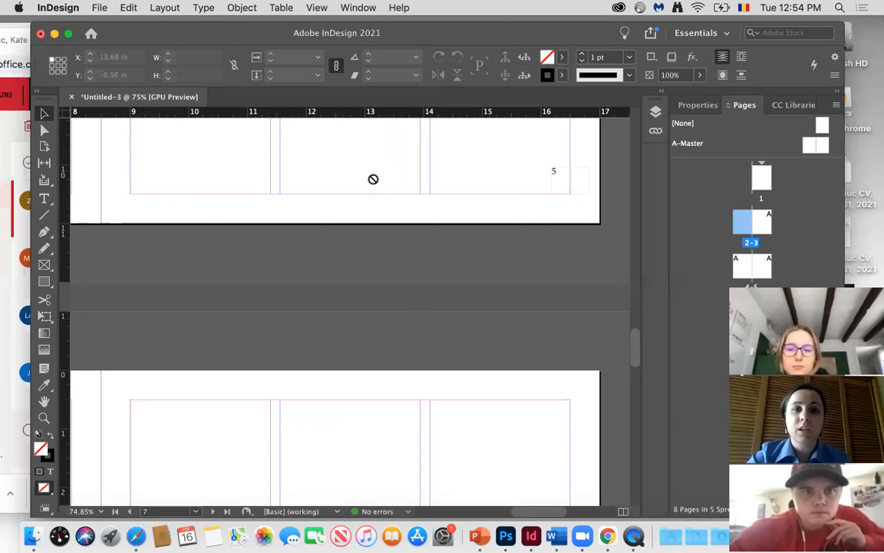
- Review the page numbers across the document's spreads with the Pages panel hidden, and restore the panel
click(358, 9)
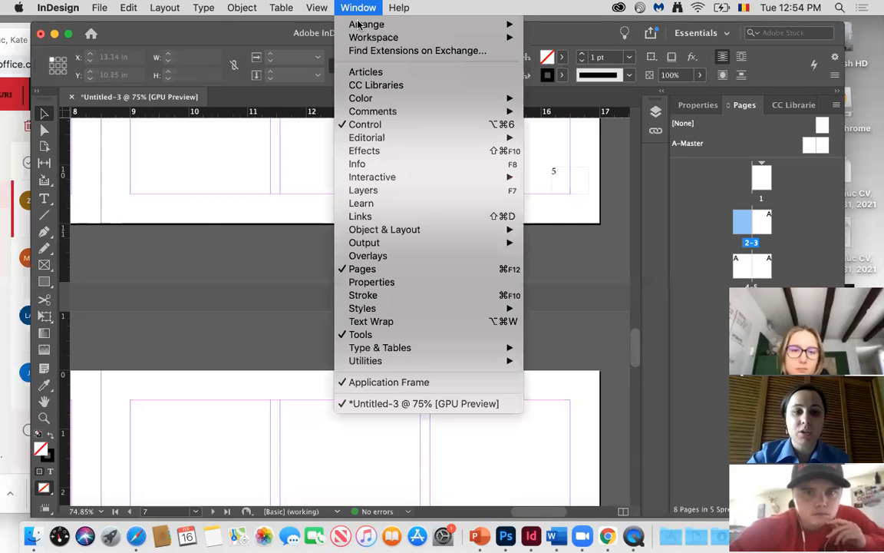
click(384, 270)
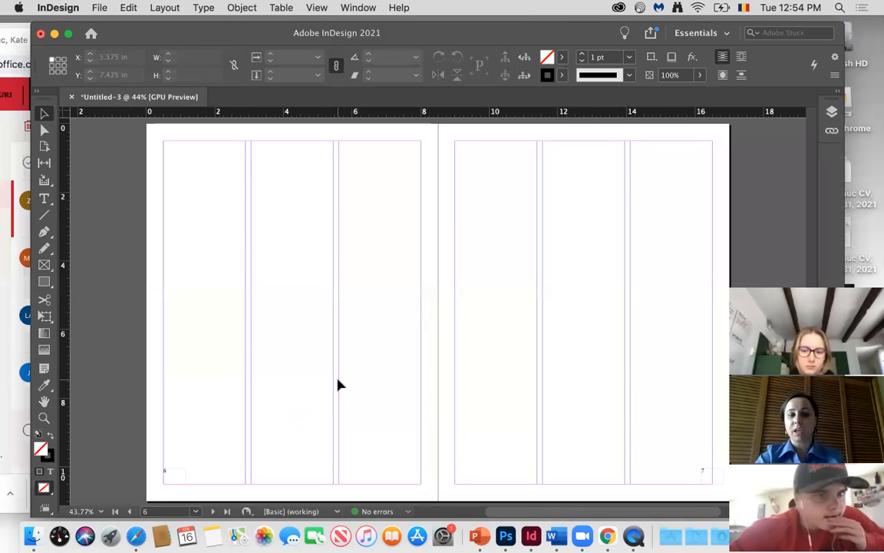
scroll(341, 385, down, 5)
scroll(341, 385, up, 20)
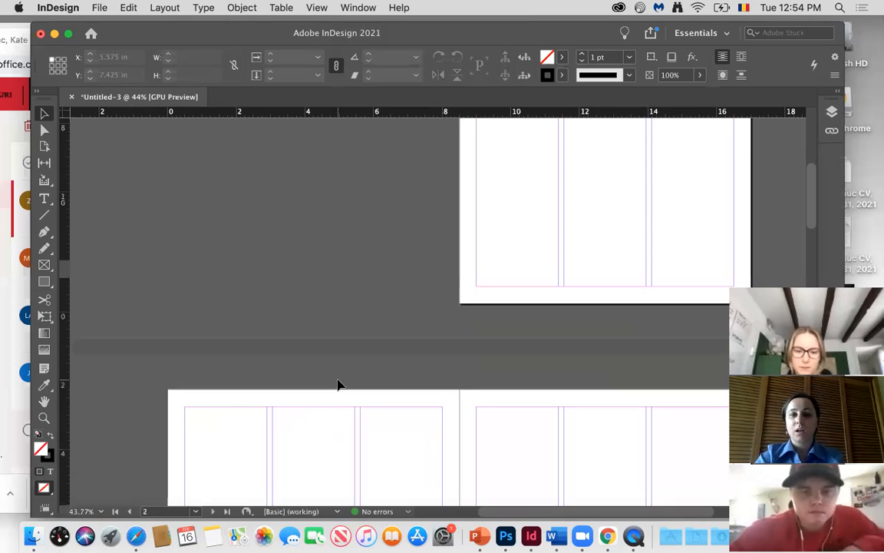
scroll(341, 385, down, 4)
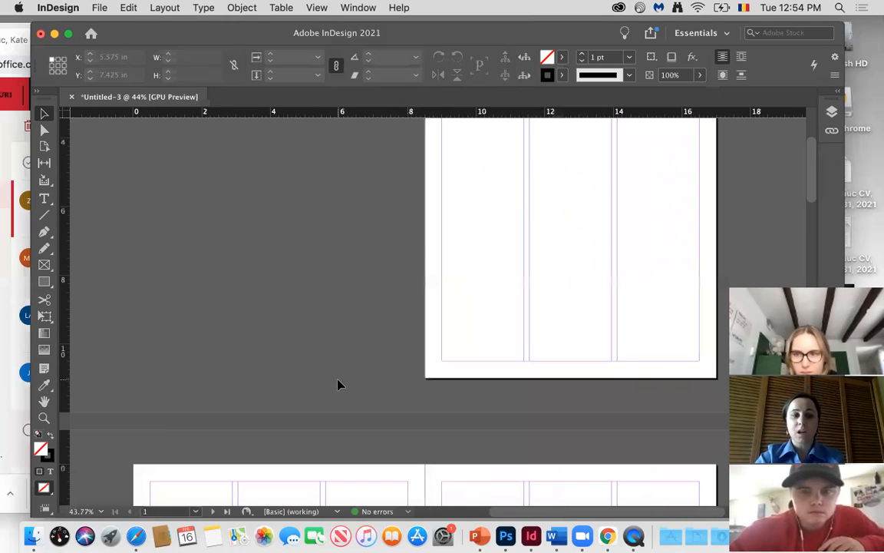
scroll(341, 385, down, 5)
scroll(341, 384, down, 8)
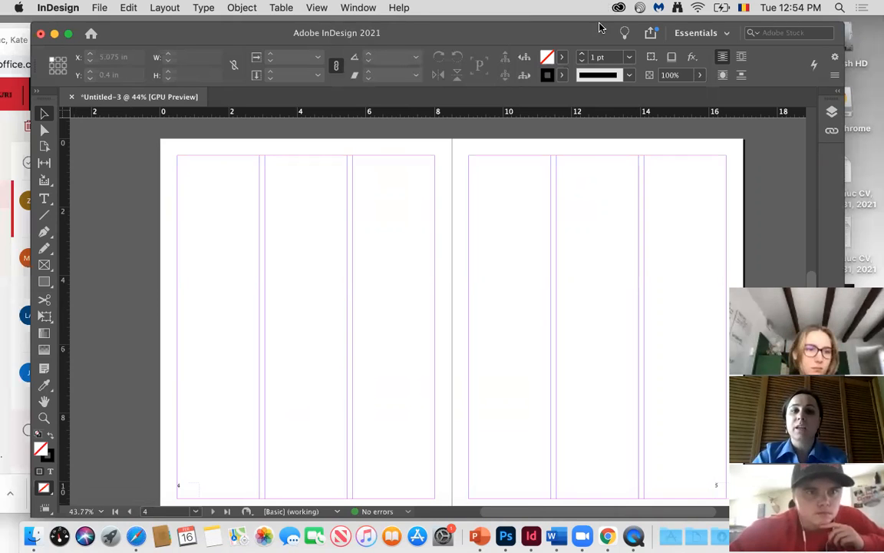
click(359, 8)
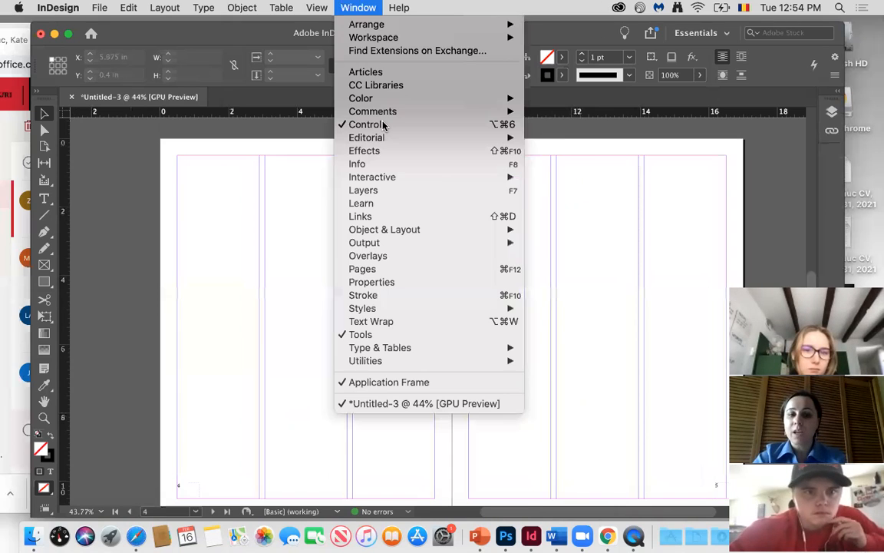
click(385, 269)
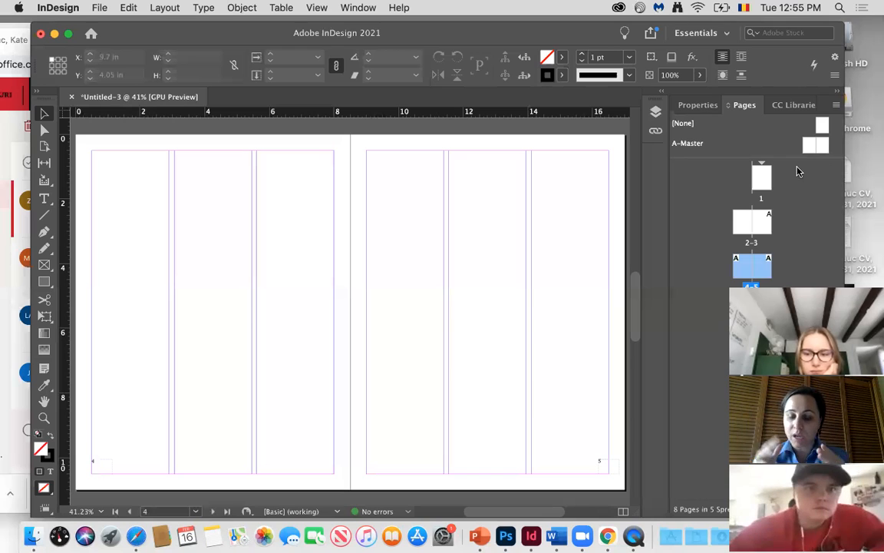
- Draw a text frame about 7.5 by 5.6 in between page 4's side margins and fill it with placeholder text
click(45, 200)
drag(91, 193, 334, 375)
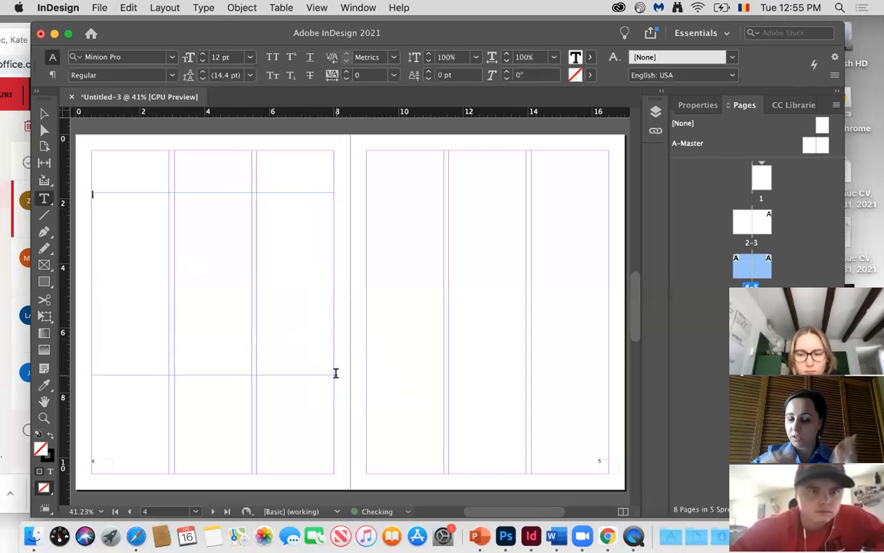
right_click(222, 284)
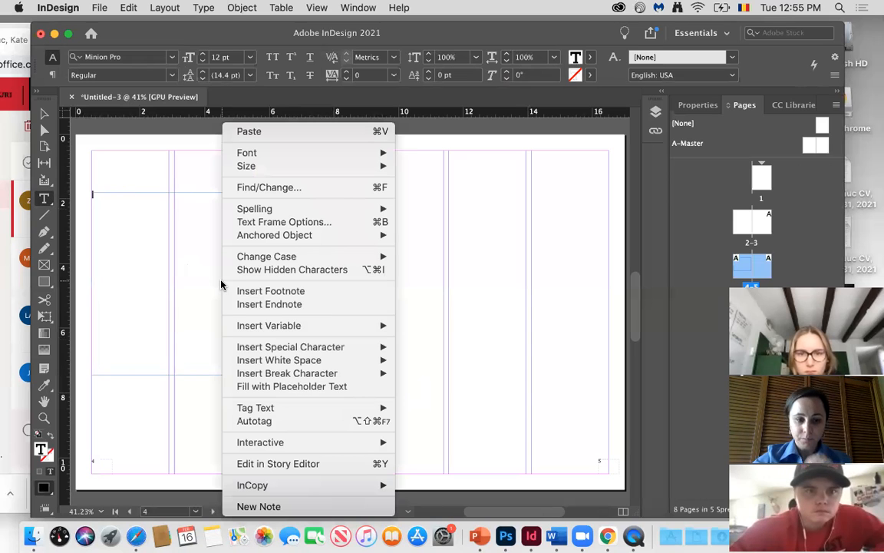
mouse_move(313, 354)
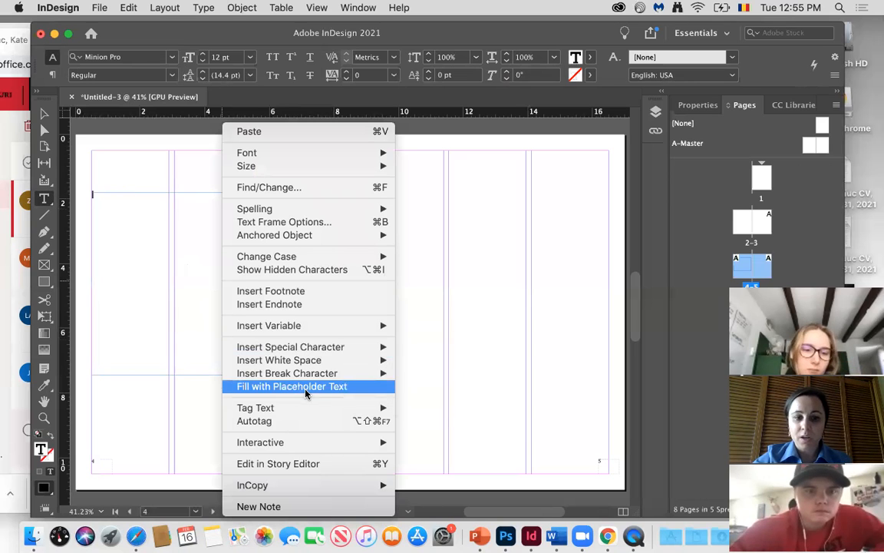
click(305, 386)
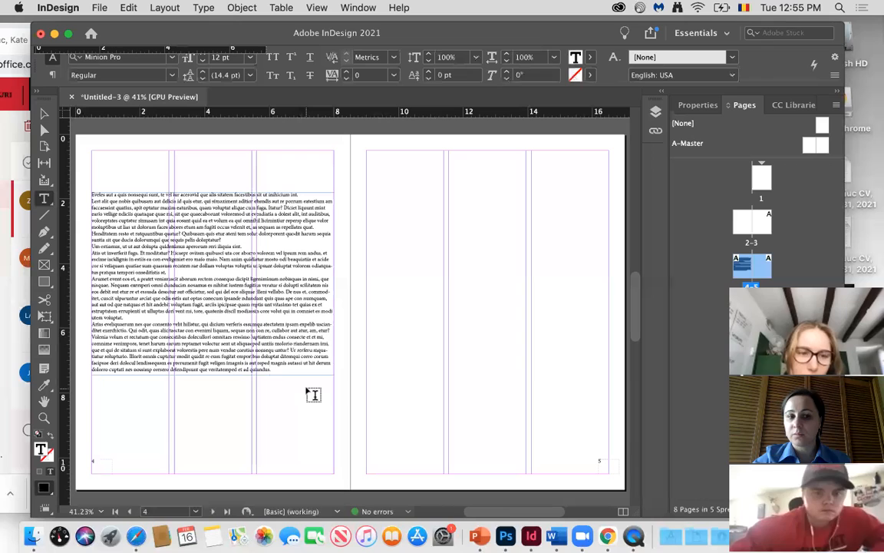
- Set the placeholder text frame on page 4 to 3 columns
click(148, 290)
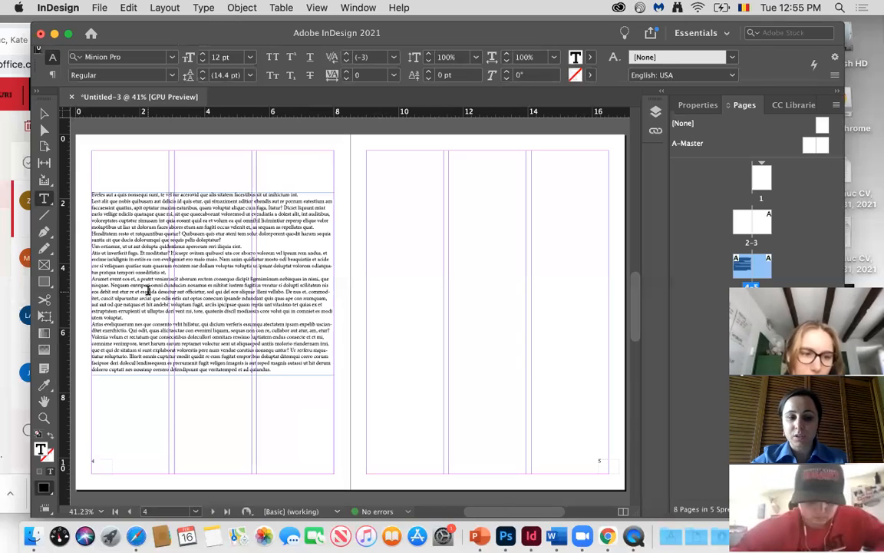
key(super+a)
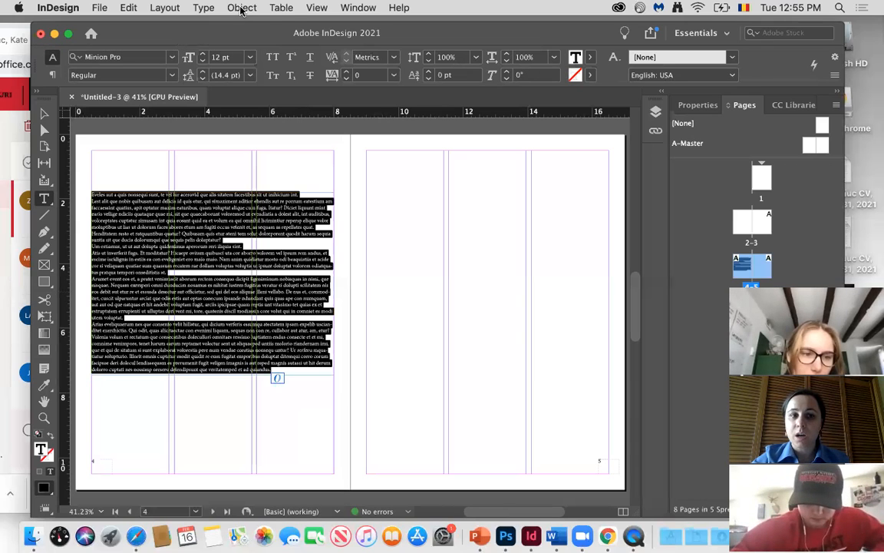
click(242, 8)
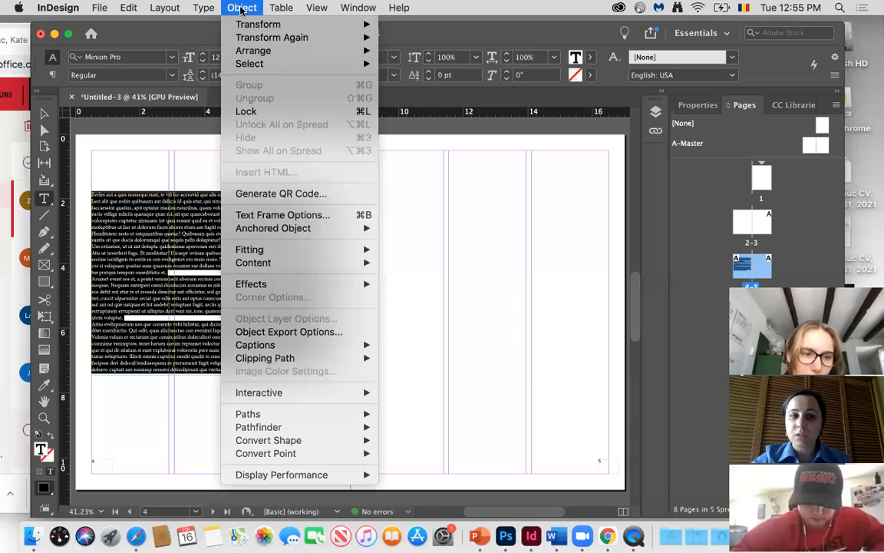
click(270, 215)
text(3)
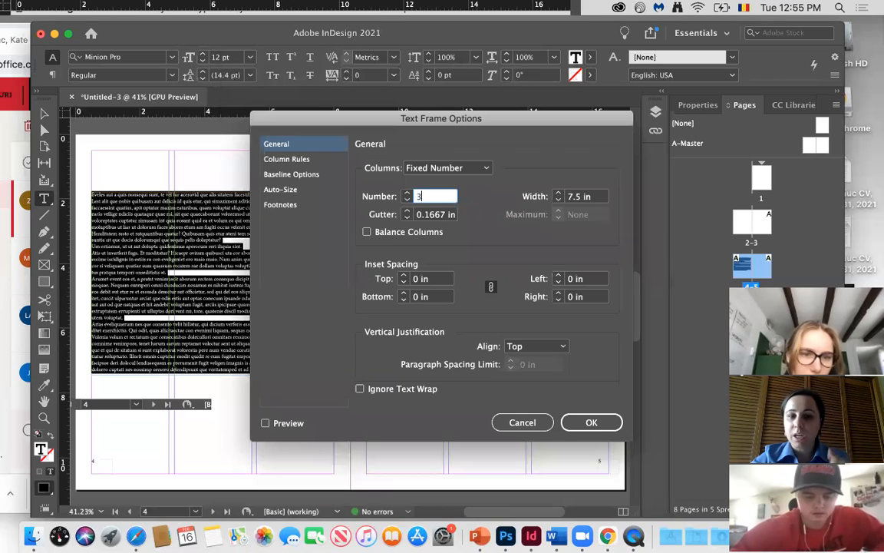
click(590, 422)
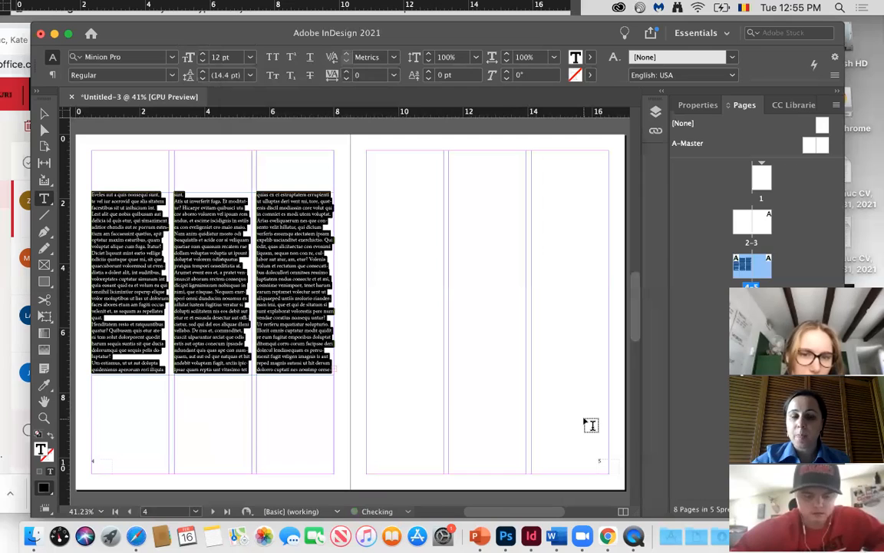
- Justify all the text in the three-column frame with the last line aligned left
click(52, 75)
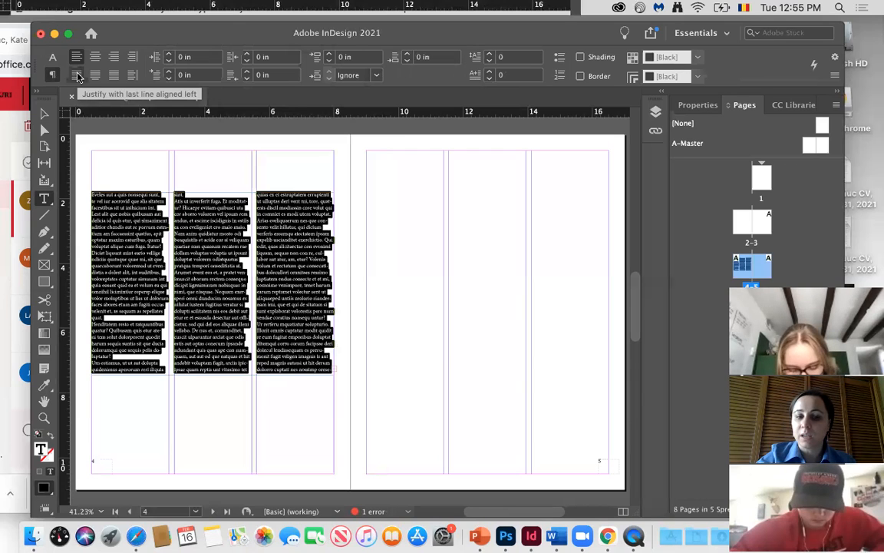
click(76, 76)
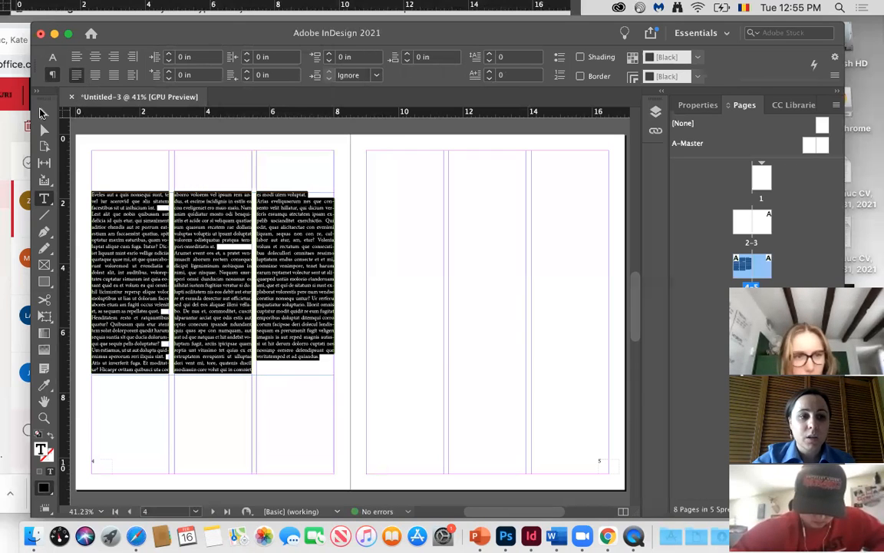
click(44, 114)
drag(331, 373, 332, 373)
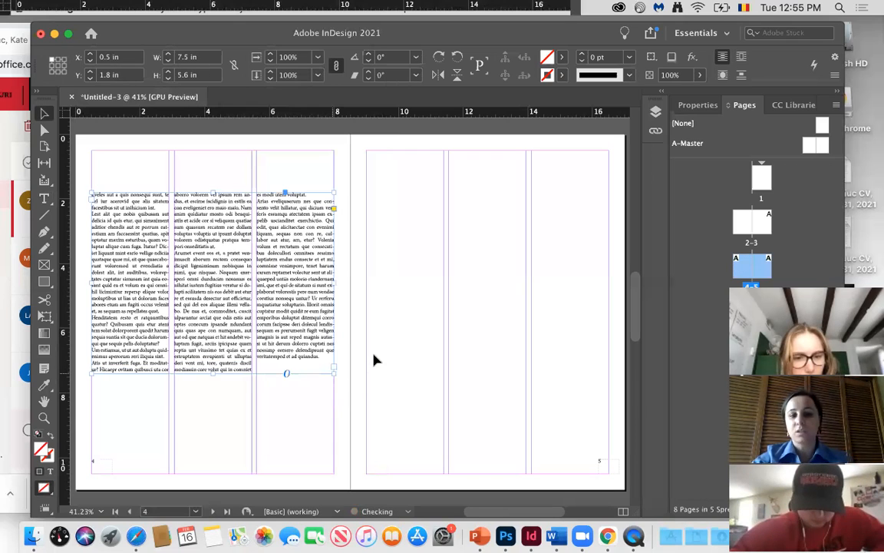
click(374, 359)
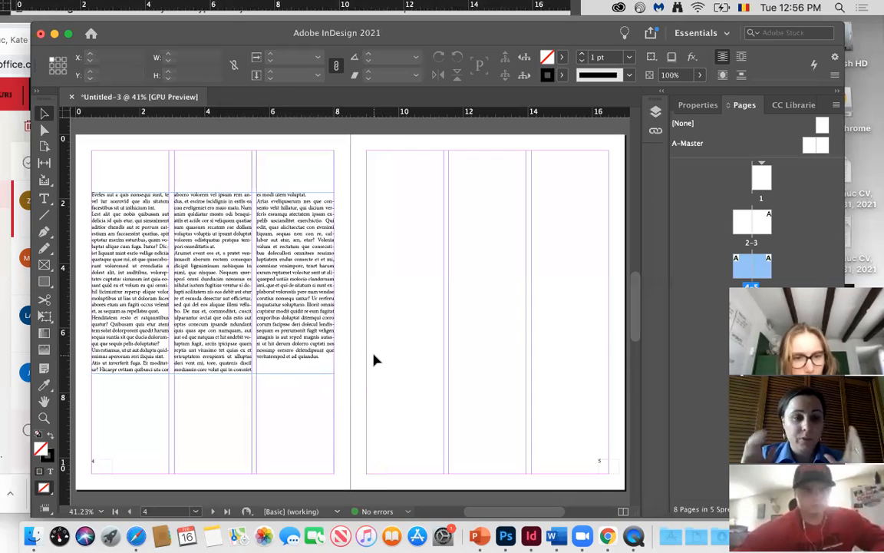
- Set a first line left indent of 12 pt on all the text in the three-column frame
click(46, 198)
click(129, 277)
key(super+a)
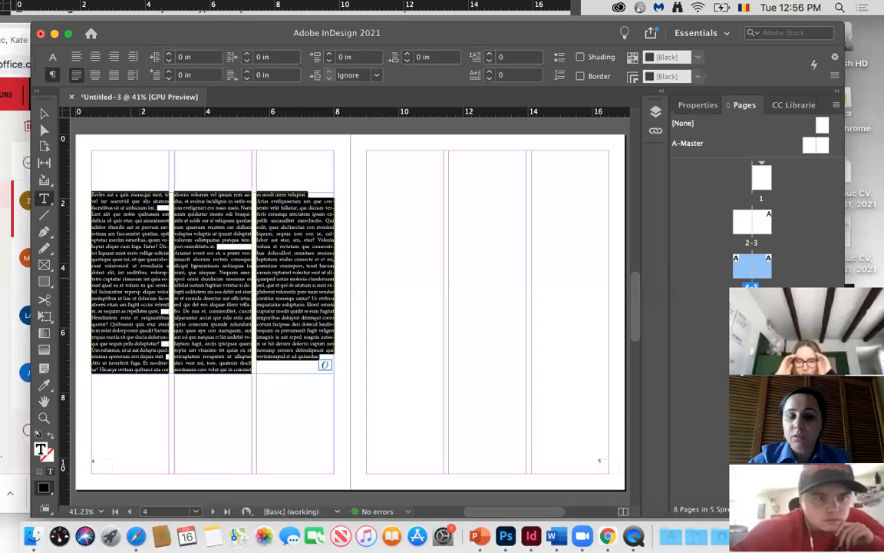
click(51, 59)
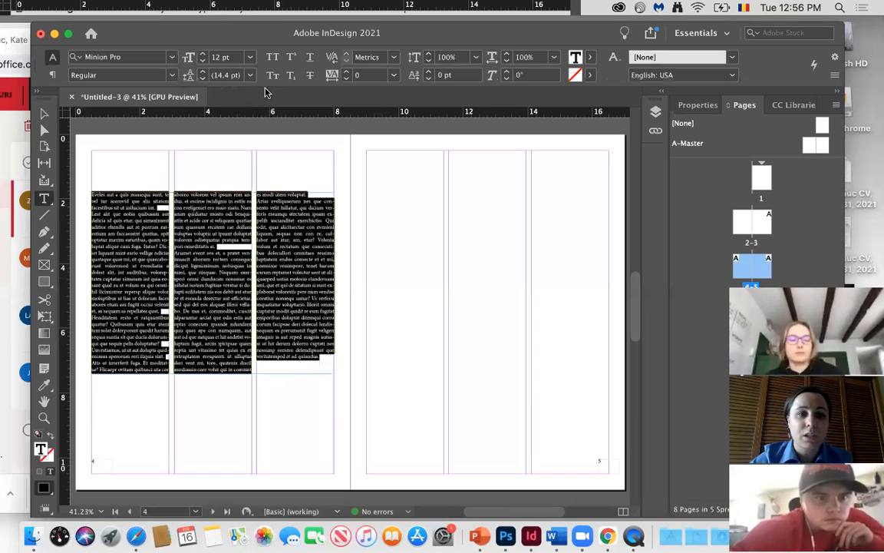
click(53, 76)
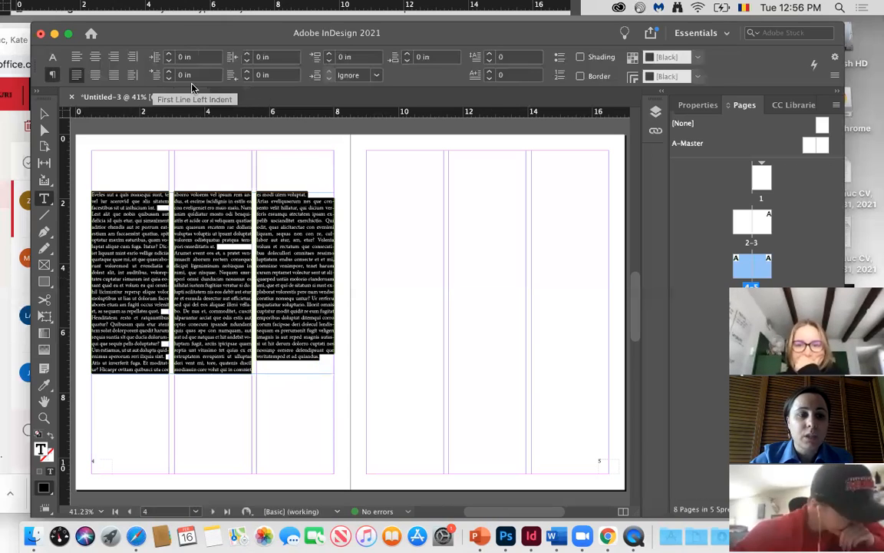
click(196, 80)
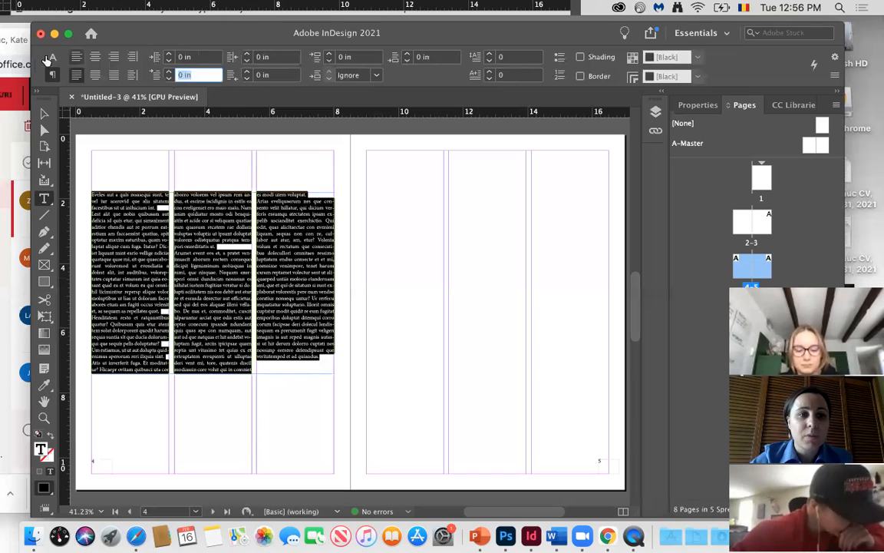
click(51, 58)
click(50, 75)
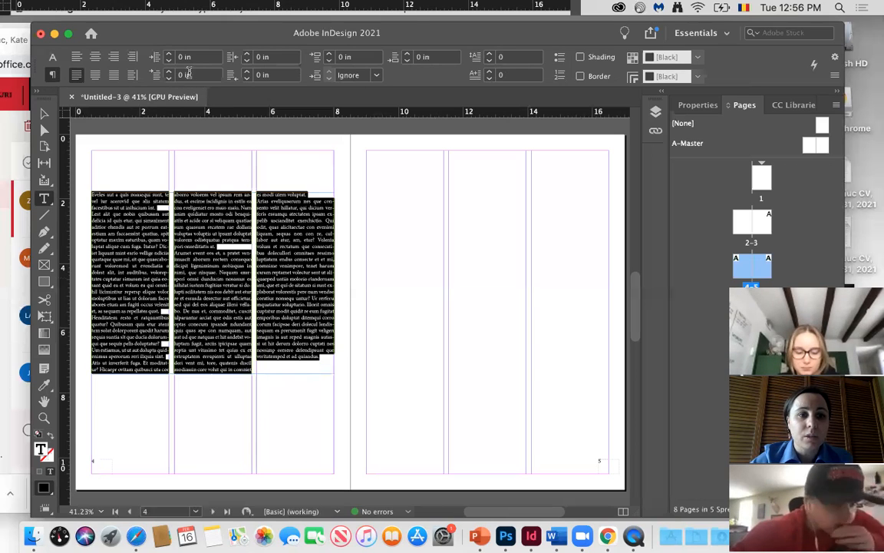
click(193, 74)
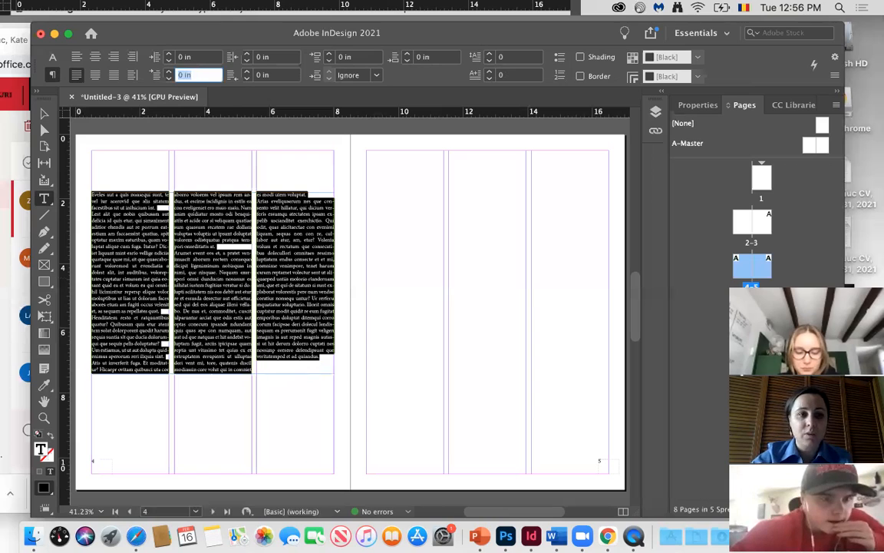
text(12 pt)
key(Return)
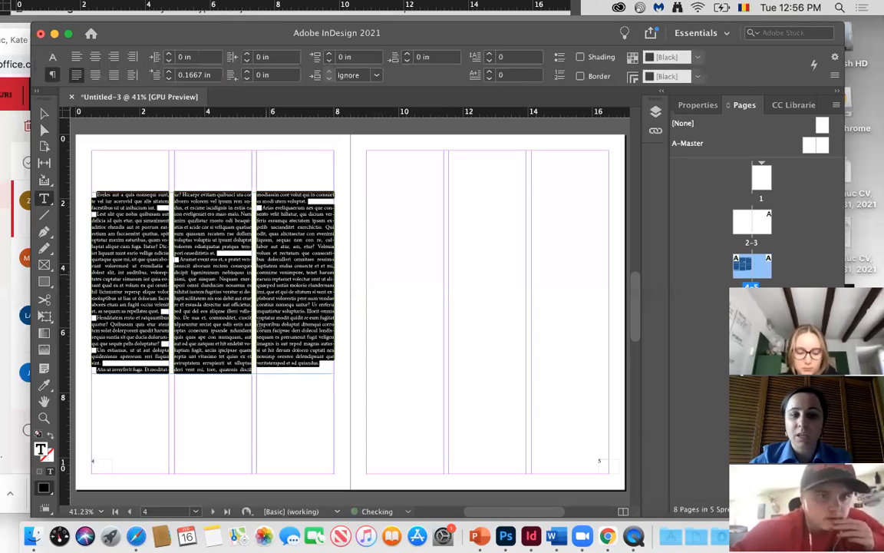
click(259, 323)
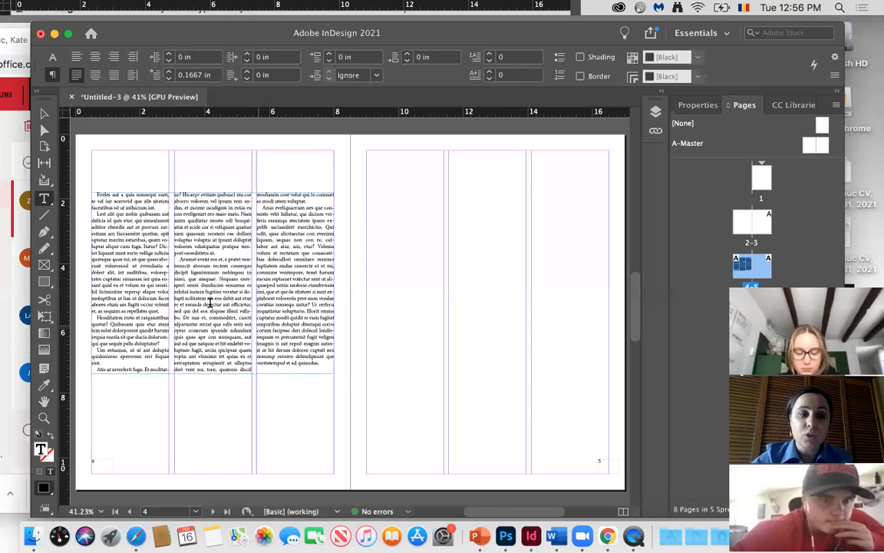
- Add a smaller text frame below the three-column text on page 4, containing only the first paragraph of its placeholder text
drag(144, 391, 260, 464)
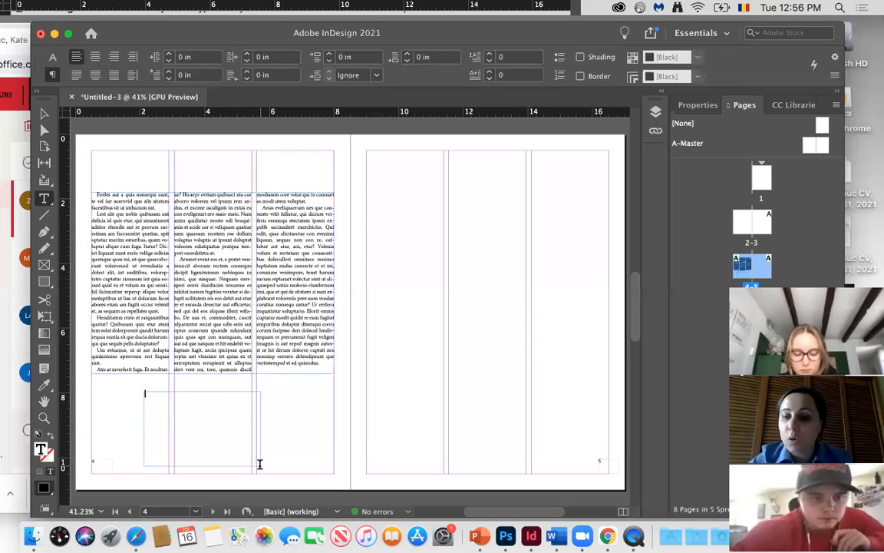
right_click(200, 420)
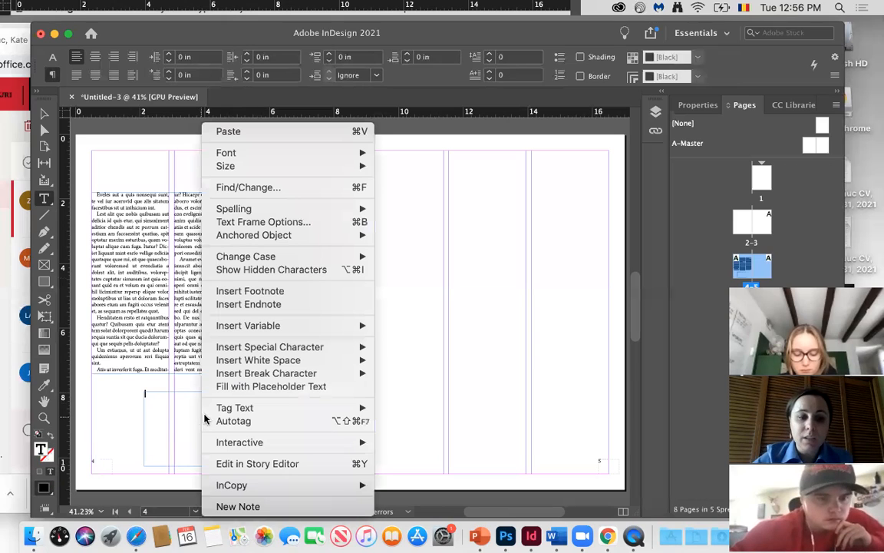
click(246, 386)
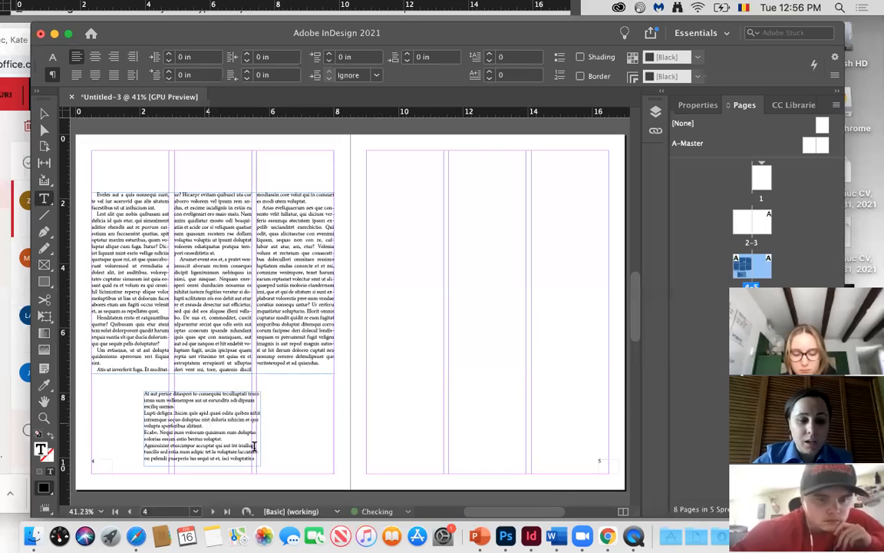
drag(256, 459, 139, 384)
key(BackSpace)
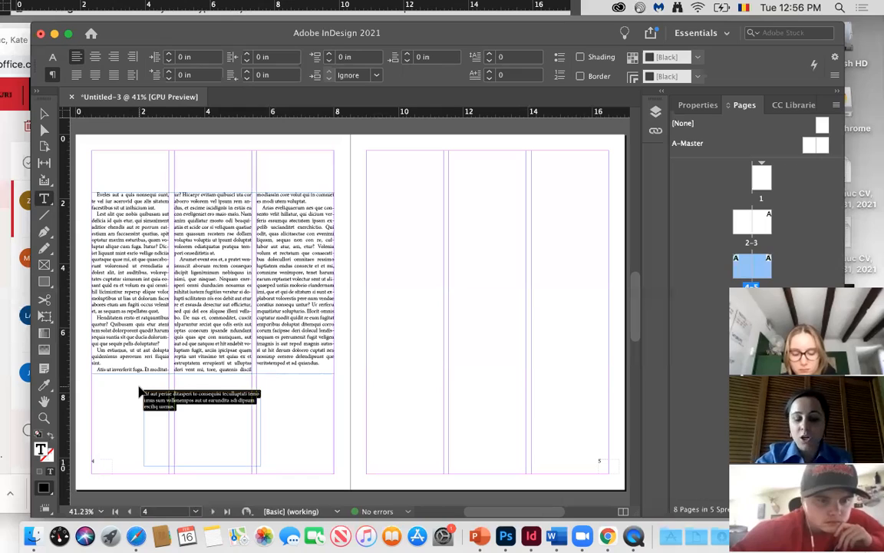
- Enlarge all the text in the small frame below the three-column text by several size increments to pull-quote size
key(super+shift+period)
key(super+shift+period)
key(super+shift+period)
key(super+shift+period)
key(super+shift+period)
key(super+shift+period)
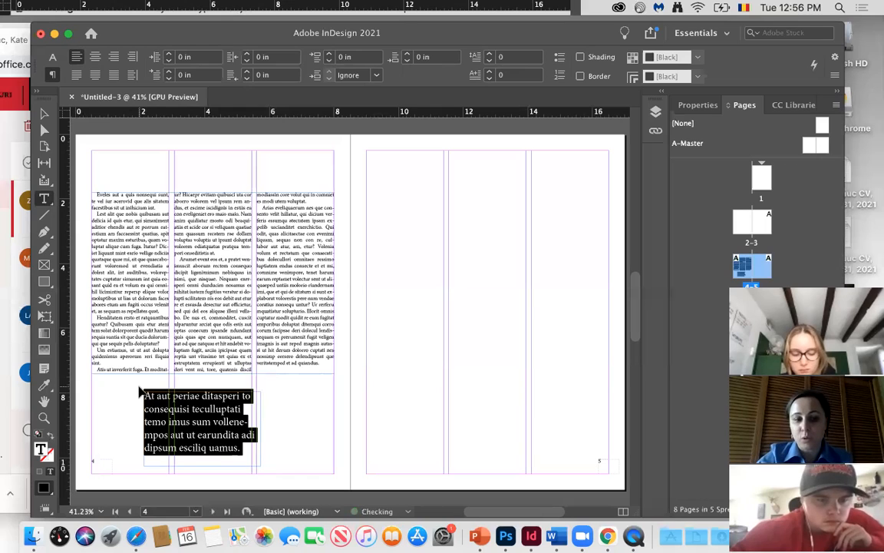
key(super+shift+period)
key(super+shift+period)
key(super+shift+period)
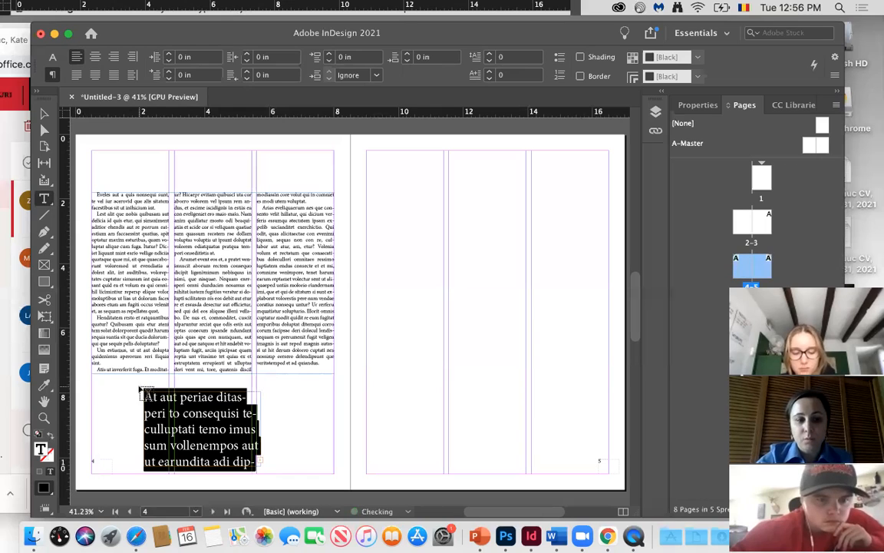
- Cut the small frame's text down to "At aut periae ditasperi to consequisi teculluptati mus." and enlarge it by one more size increment
drag(216, 436, 288, 490)
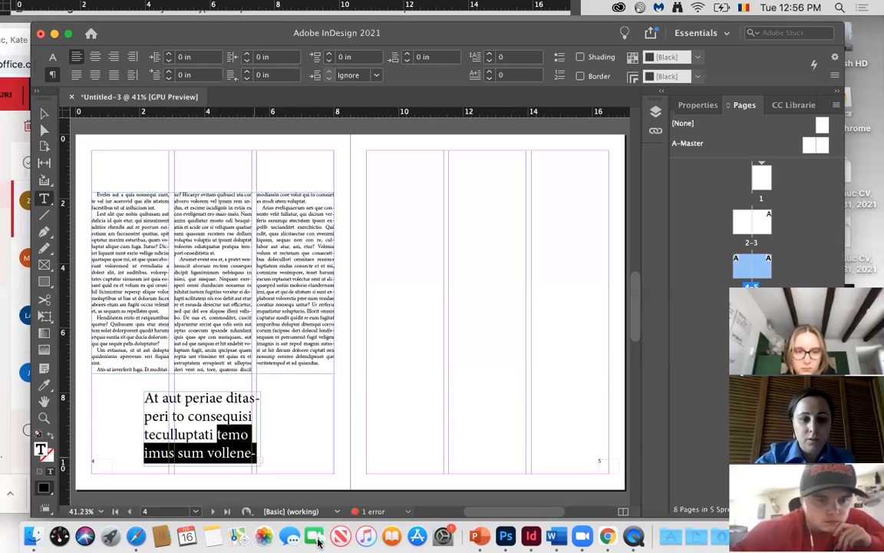
key(BackSpace)
drag(217, 365, 275, 418)
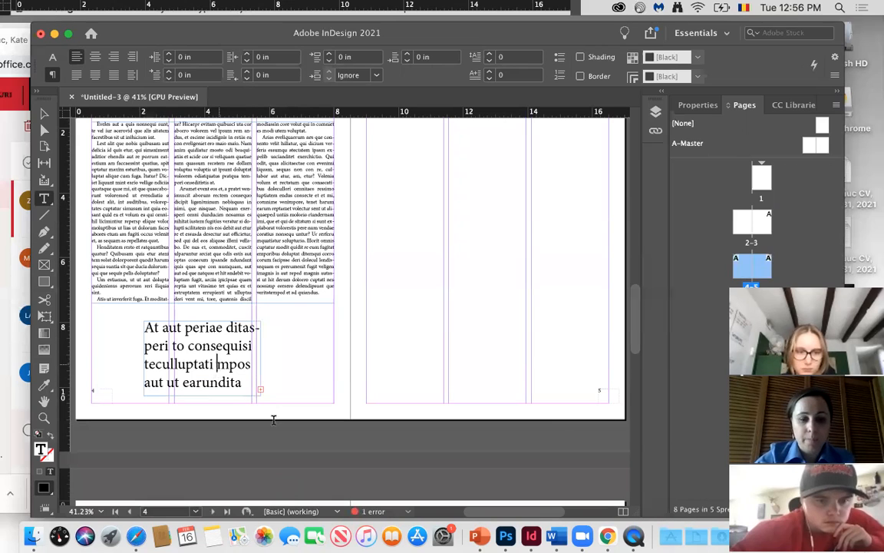
key(BackSpace)
drag(230, 364, 297, 450)
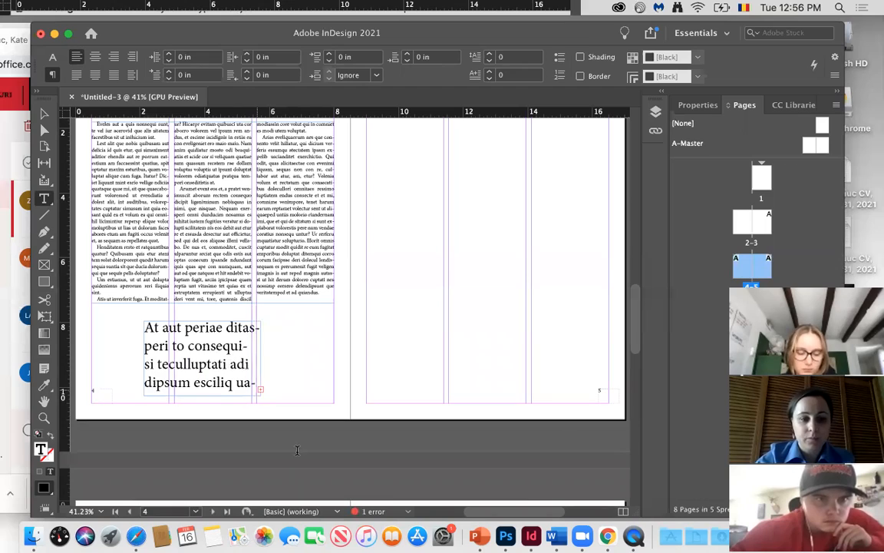
key(BackSpace)
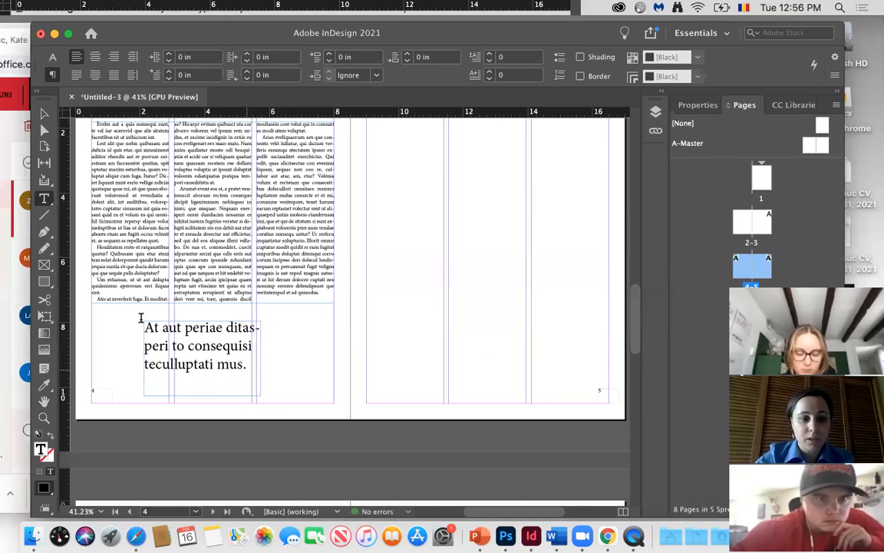
key(super+a)
key(super+shift+period)
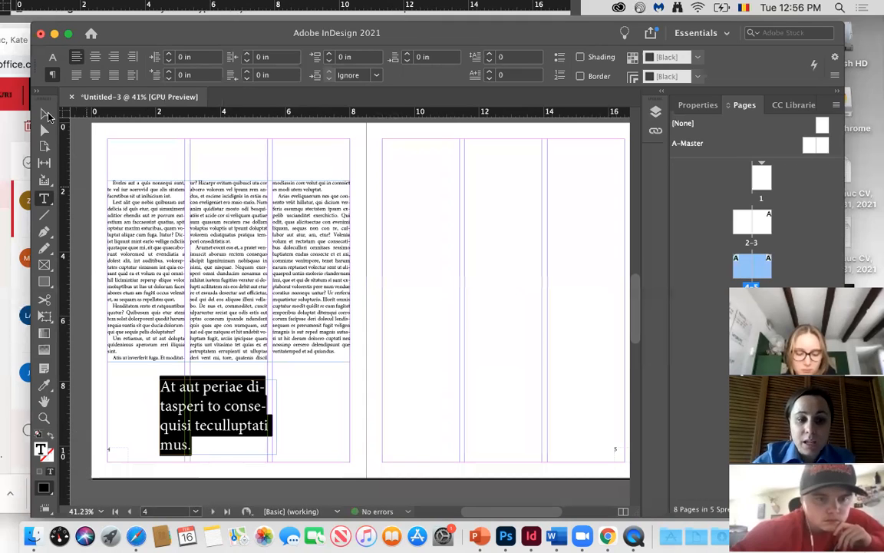
- Move the pull-quote frame over the middle of the three-column text and resize it to about 4.175 by 2.37 in
key(Escape)
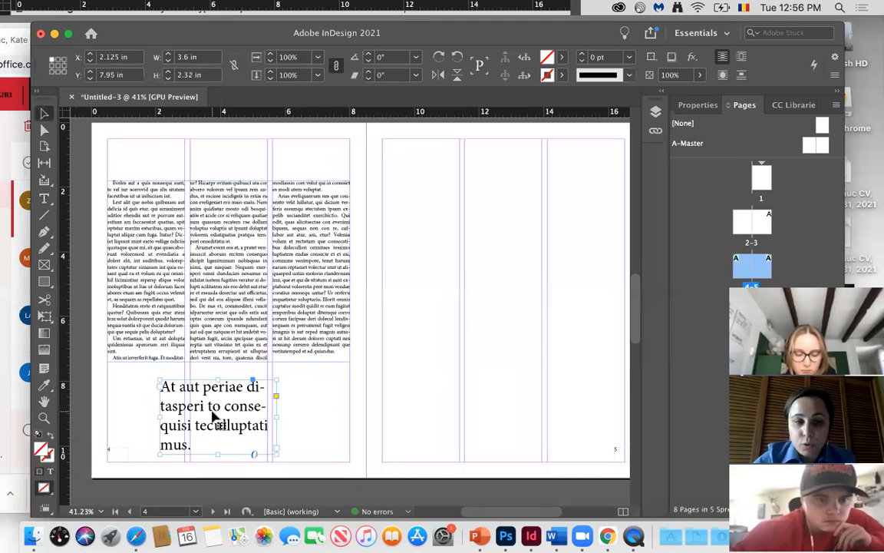
drag(215, 415, 236, 254)
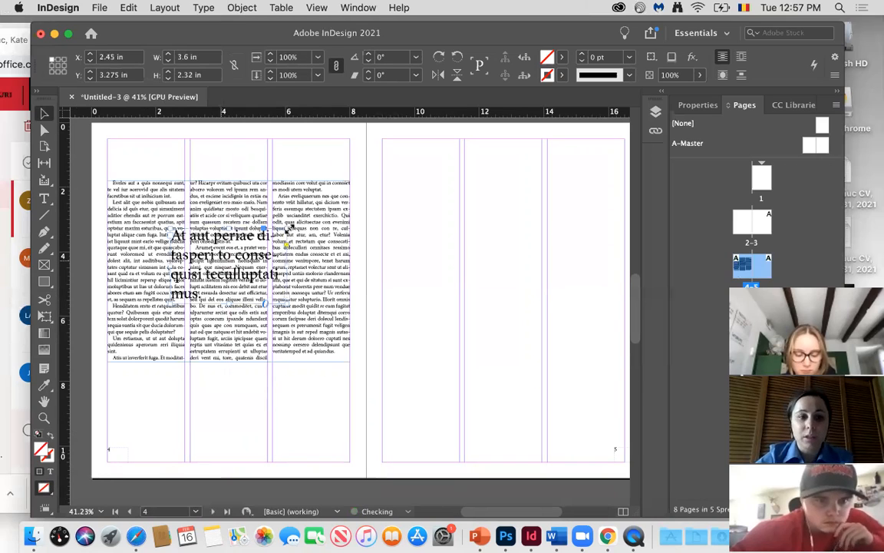
drag(289, 228, 299, 229)
drag(174, 231, 160, 228)
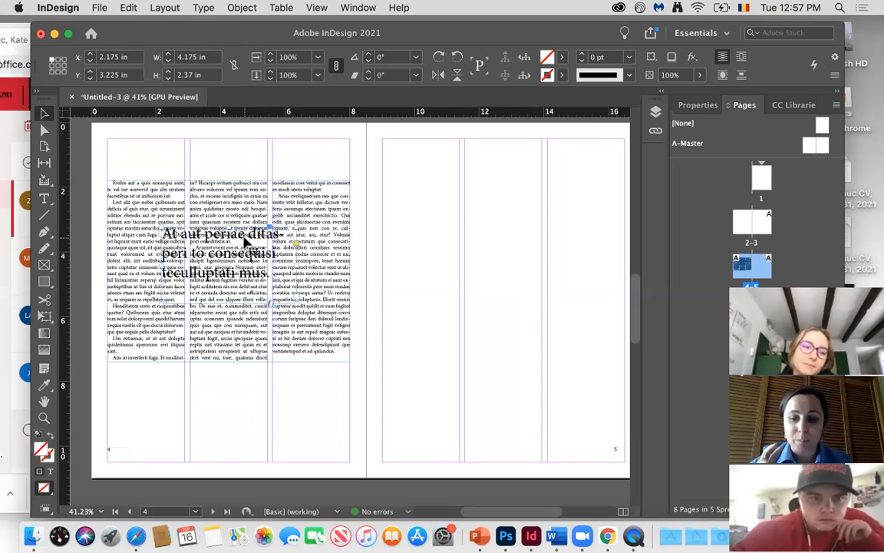
- Wrap the three-column text around the bounding box of the pull-quote frame
click(330, 198)
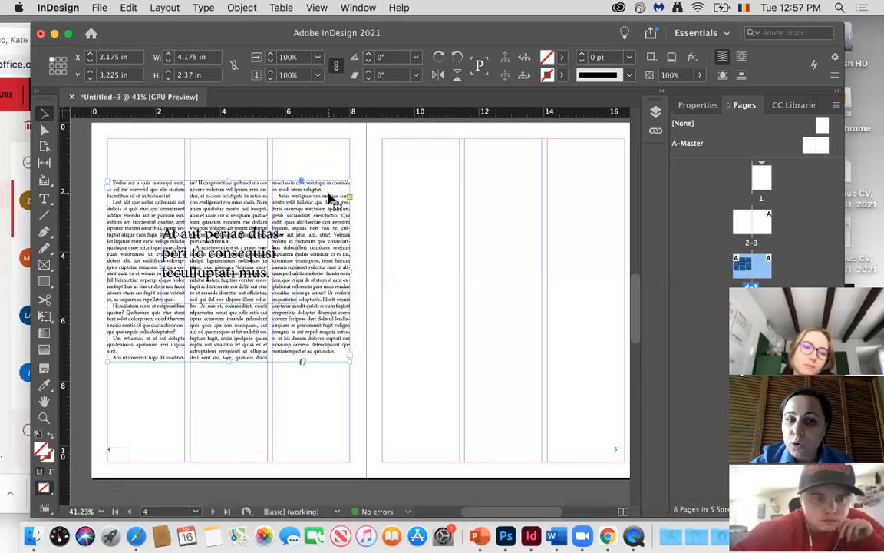
click(238, 261)
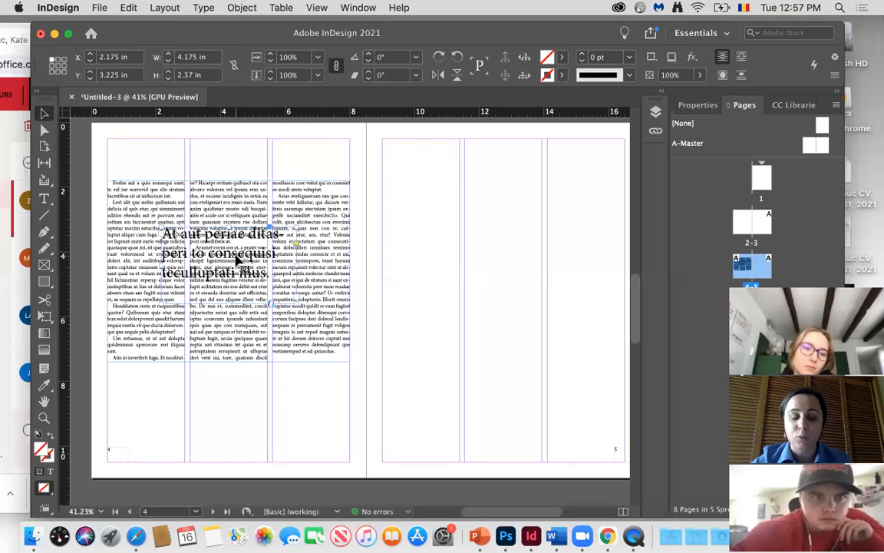
click(359, 8)
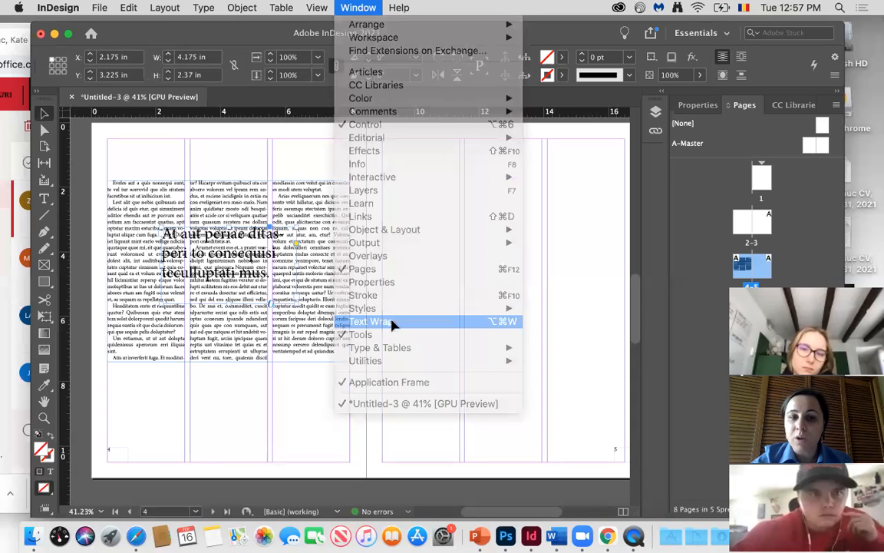
click(391, 322)
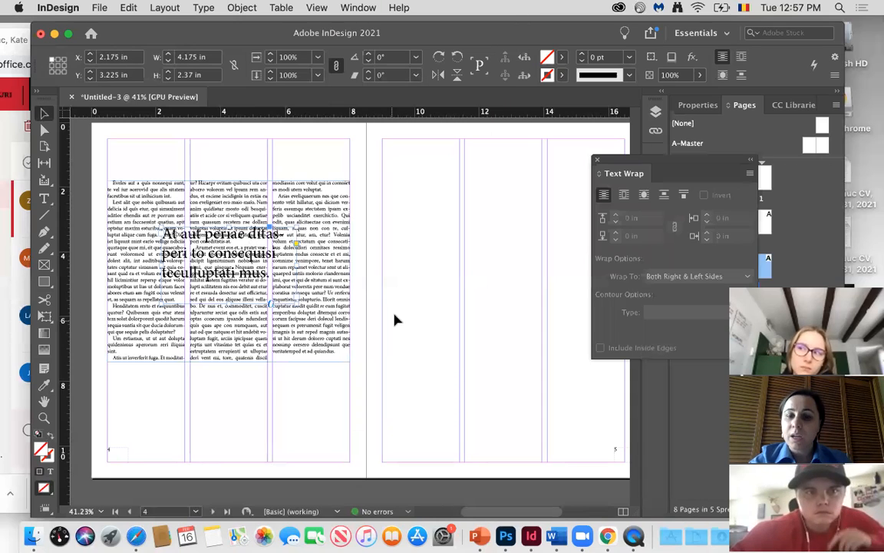
click(624, 196)
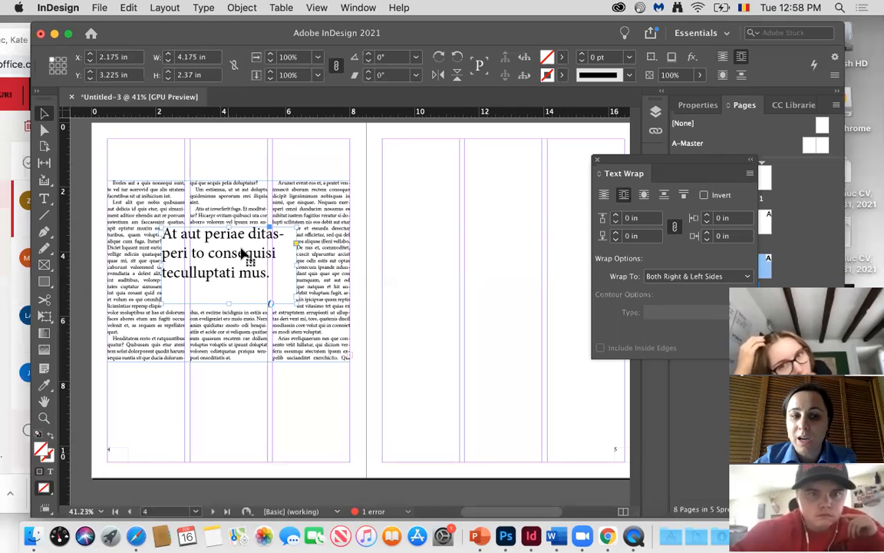
- Center the pull-quote text both horizontally and vertically within its frame
triple_click(240, 273)
key(super+a)
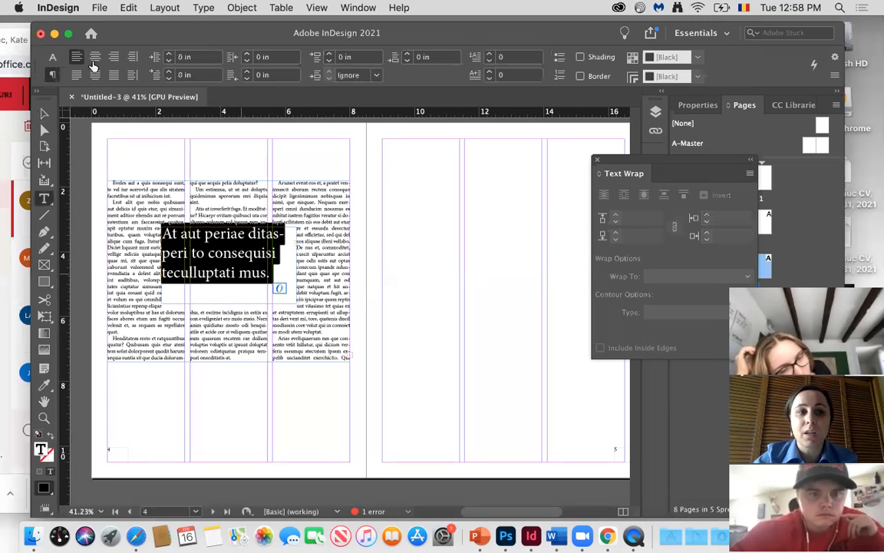
click(95, 59)
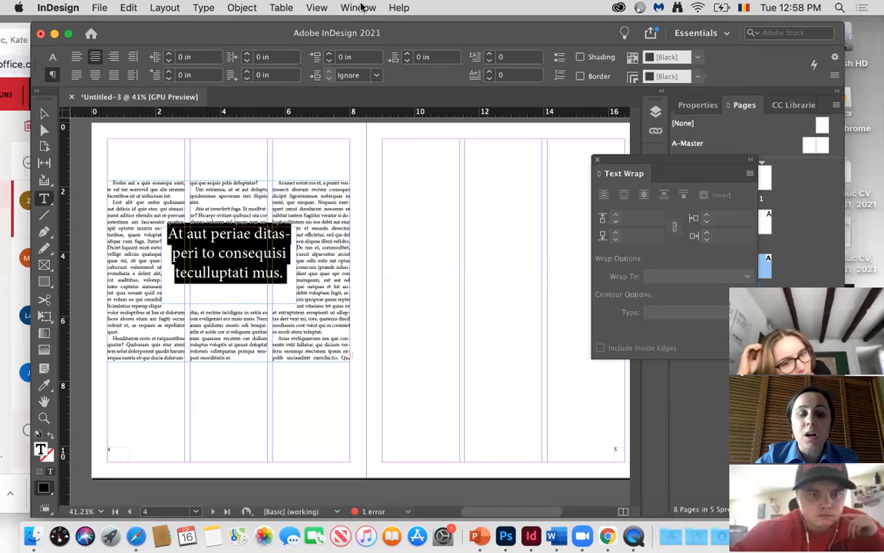
click(242, 8)
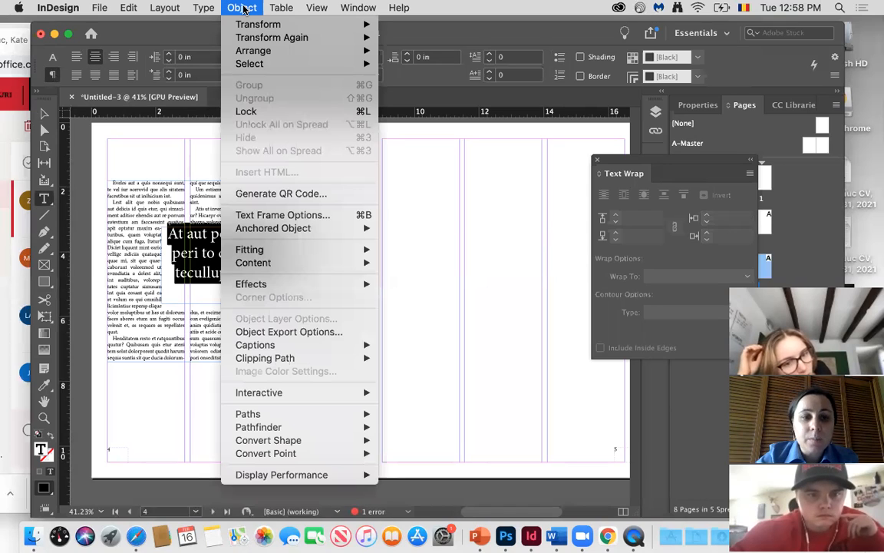
click(257, 215)
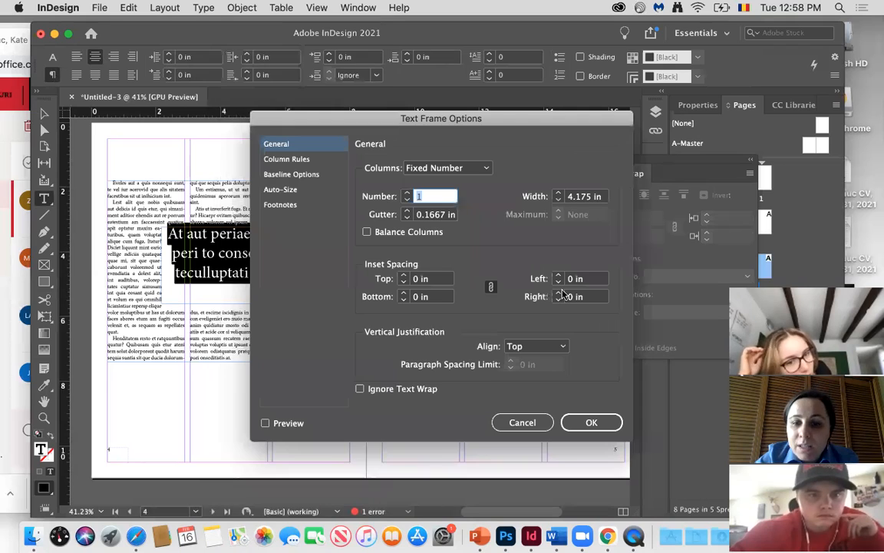
click(563, 347)
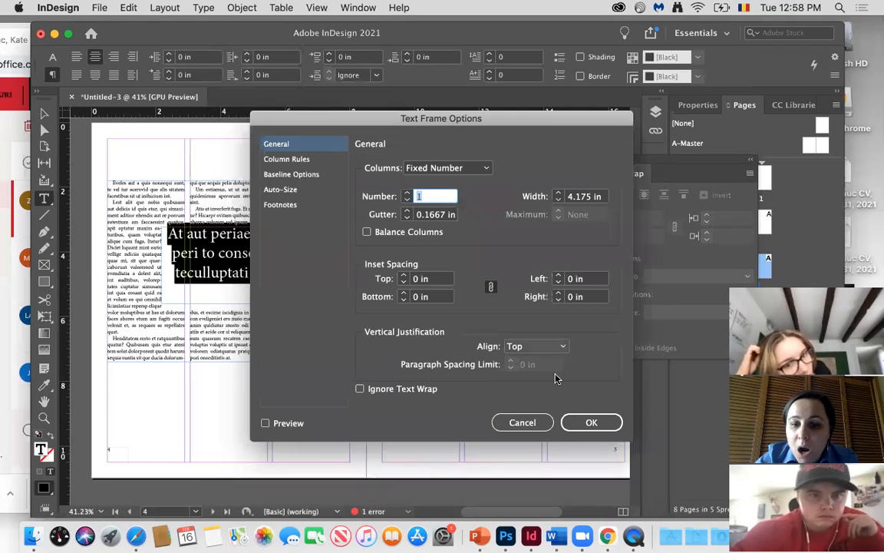
click(582, 421)
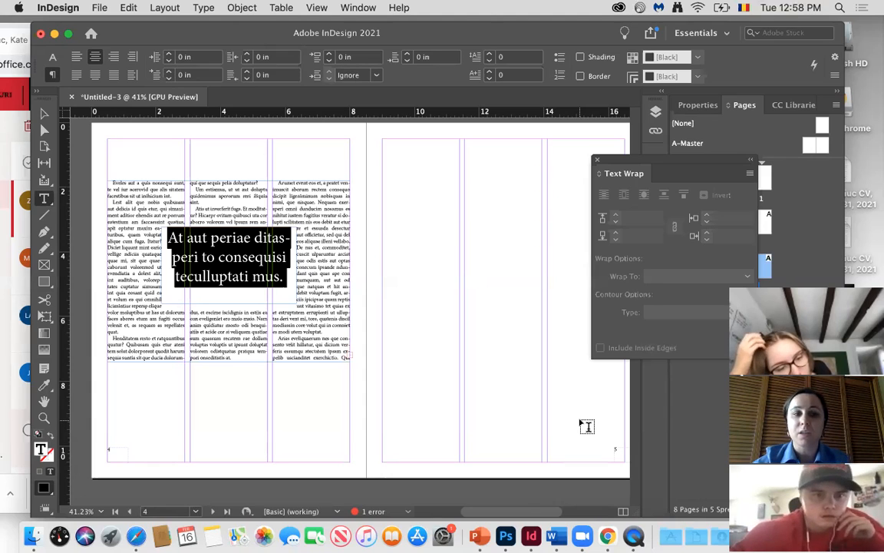
key(Escape)
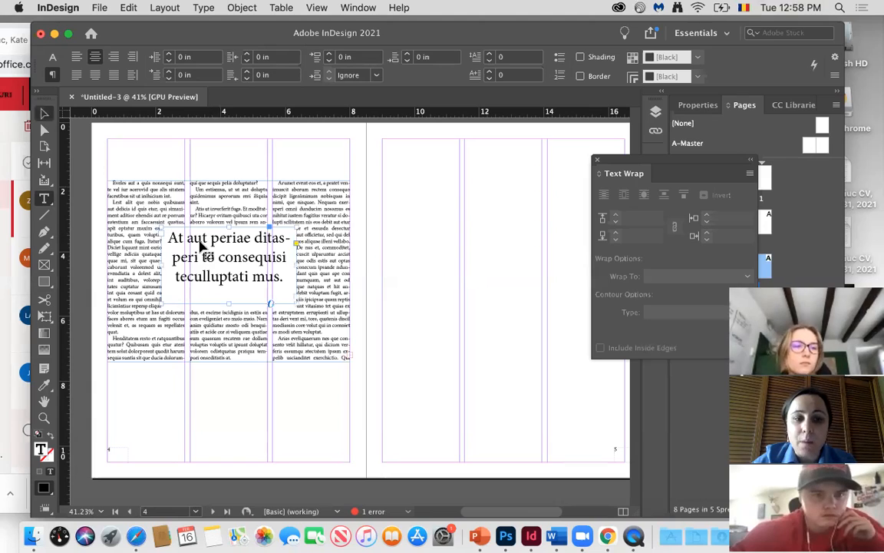
- Try an independent top text wrap offset of 0.0625 in on the pull-quote frame with the offsets unlinked
click(625, 195)
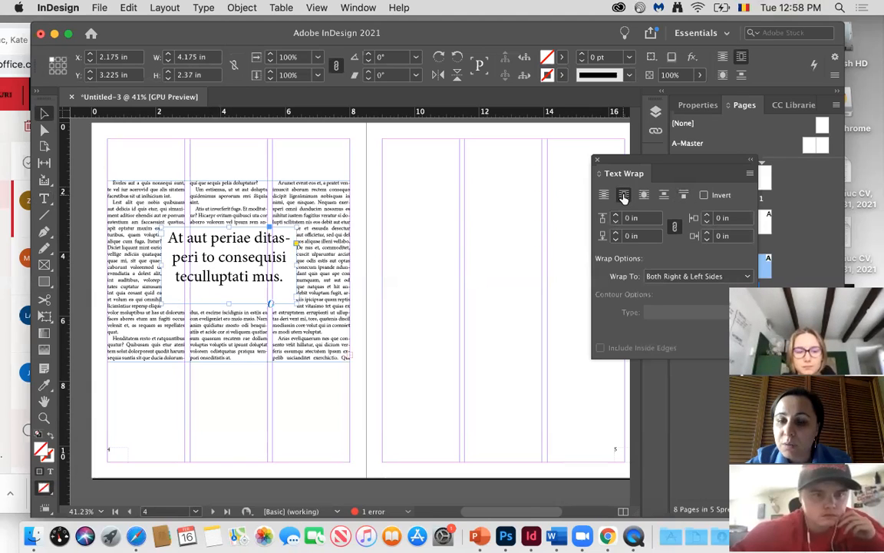
click(675, 226)
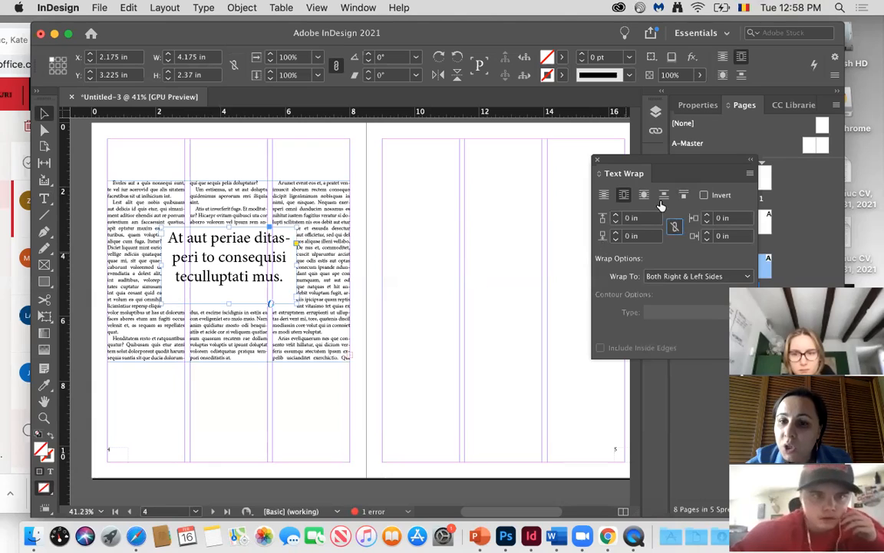
click(615, 216)
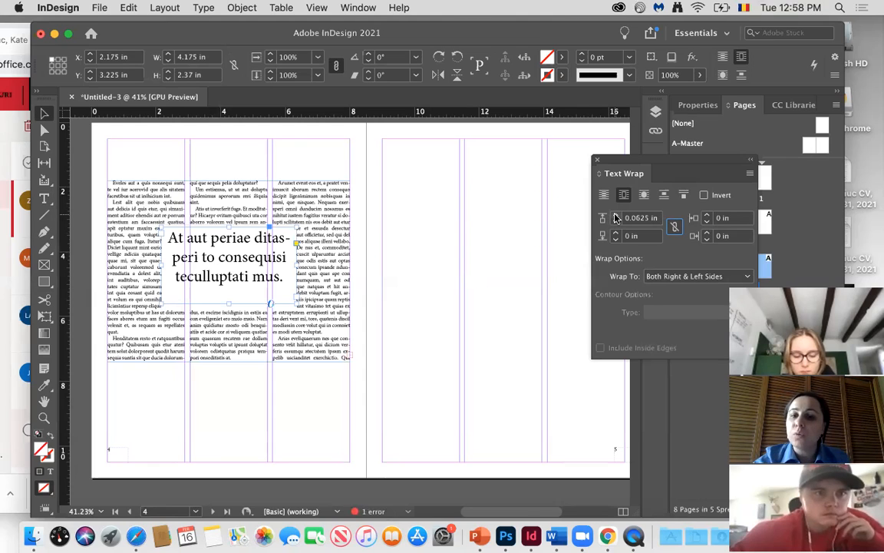
click(707, 239)
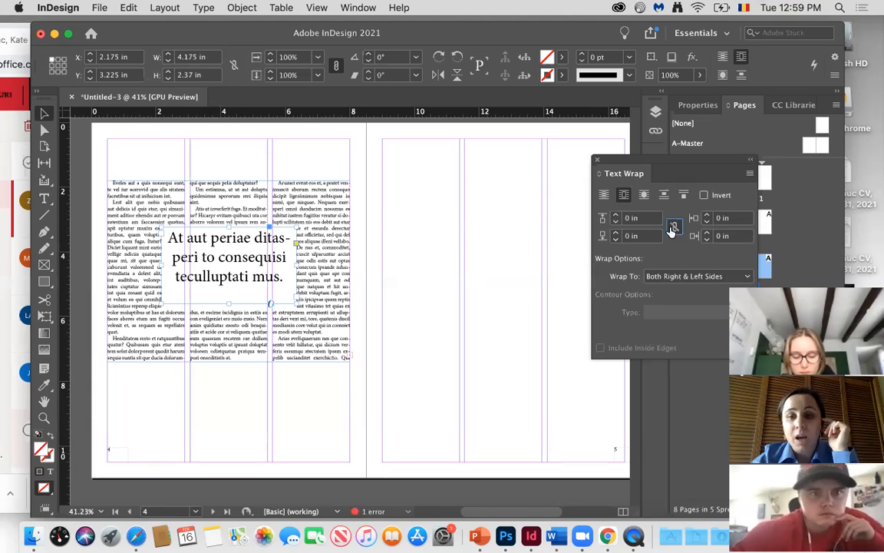
click(671, 228)
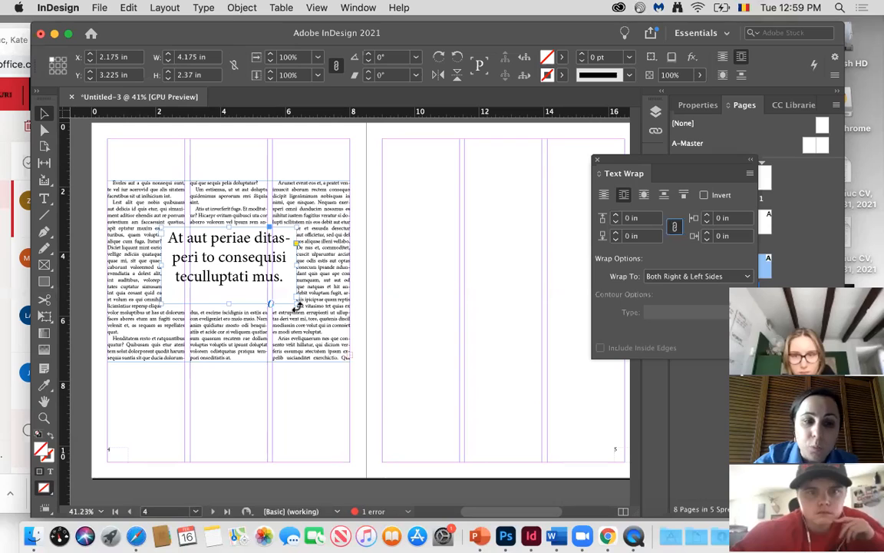
- Shorten the pull-quote frame to about 2.1 in high and check the spread in Preview mode
drag(229, 296, 230, 289)
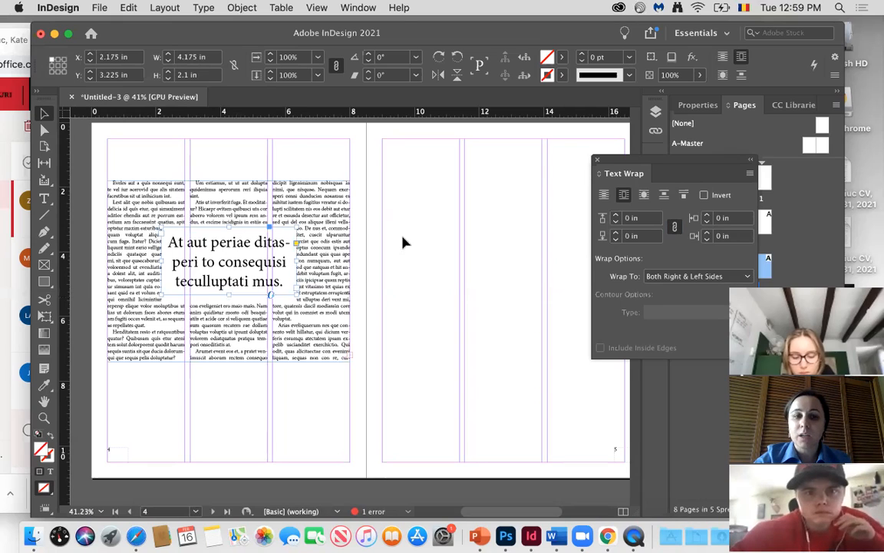
click(428, 261)
key(w)
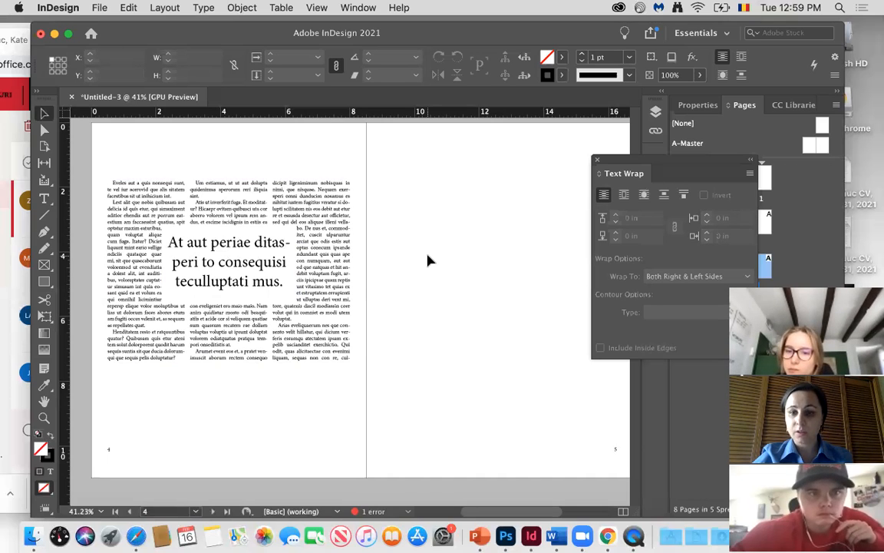
click(598, 160)
key(w)
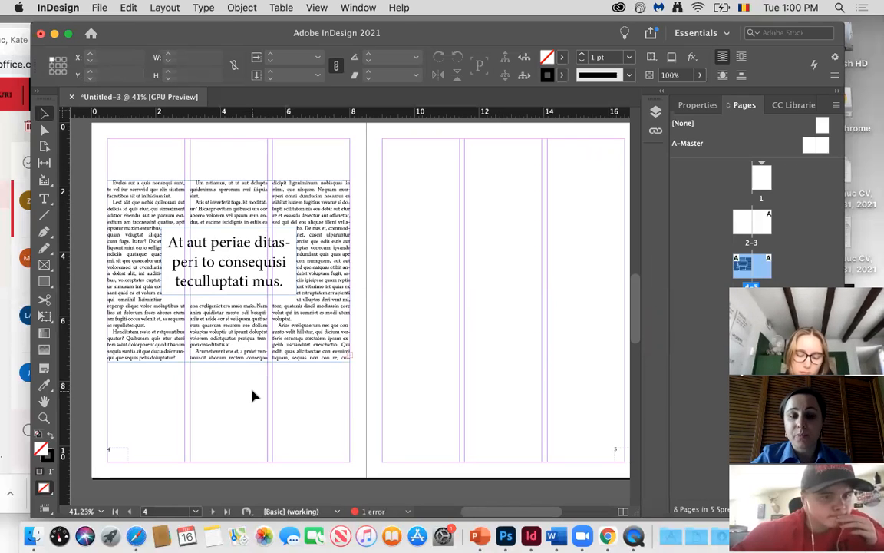
- Draw a rectangle about 6.65 by 5.9 in on page 5 and fill it with a diagonal light-to-dark gradient
click(42, 282)
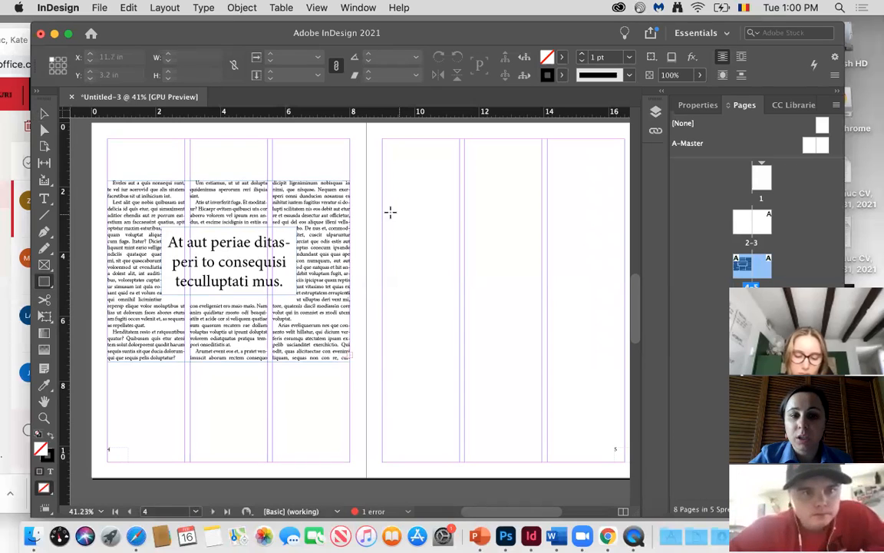
drag(383, 209, 600, 400)
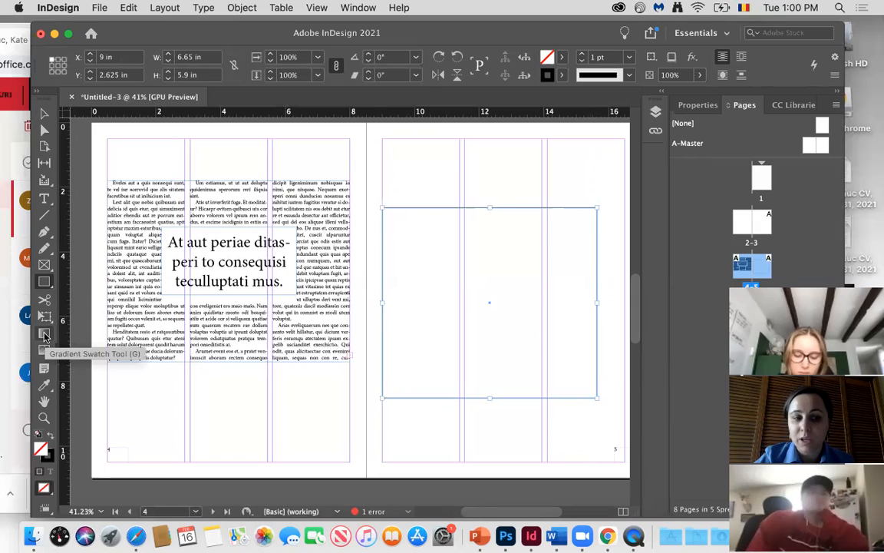
click(45, 334)
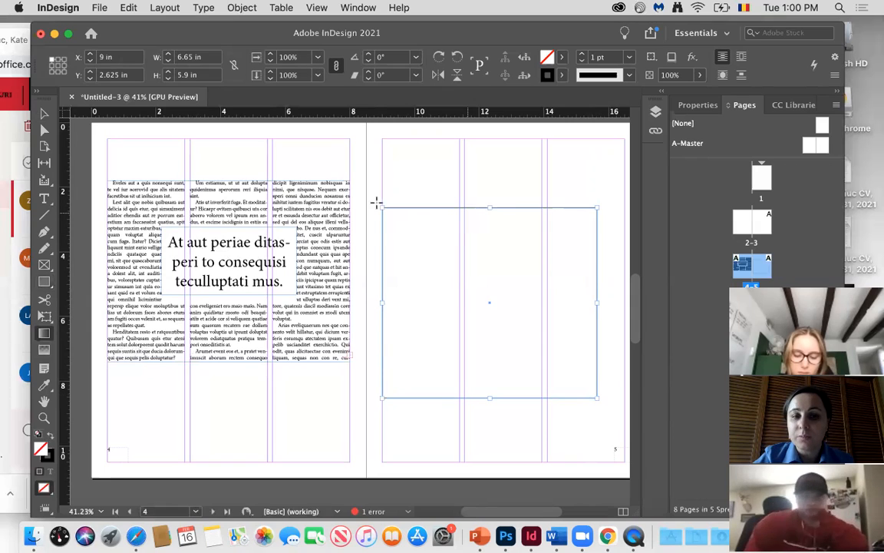
drag(376, 192, 552, 444)
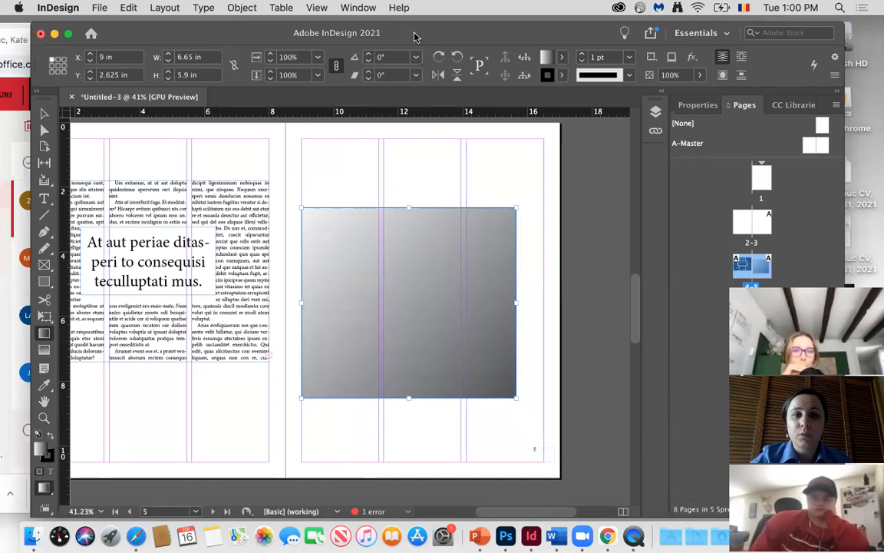
drag(414, 37, 399, 36)
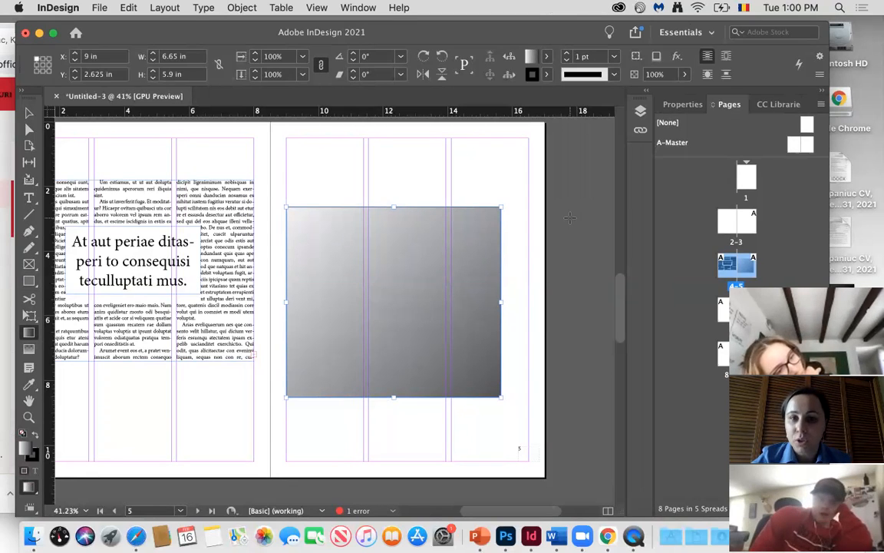
- Add the rectangle's current linear gradient to the document's swatches
click(545, 58)
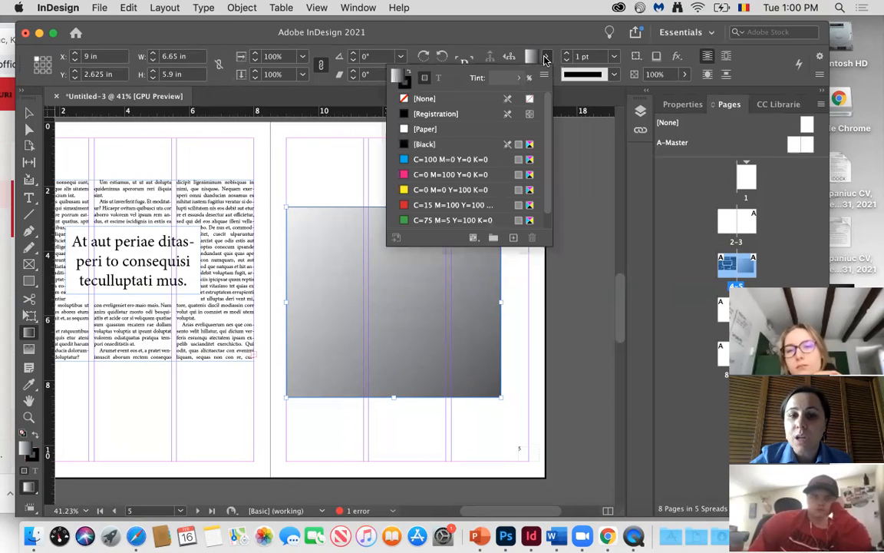
scroll(431, 211, down, 1)
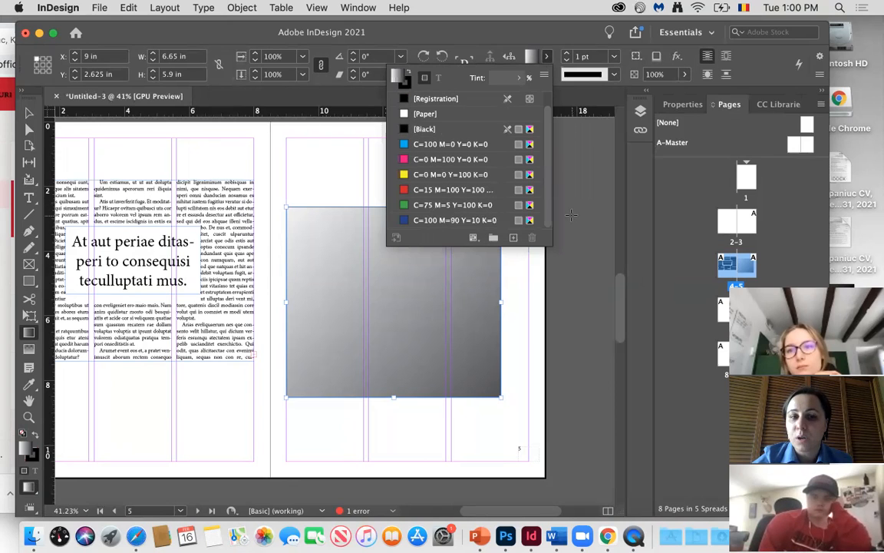
click(44, 338)
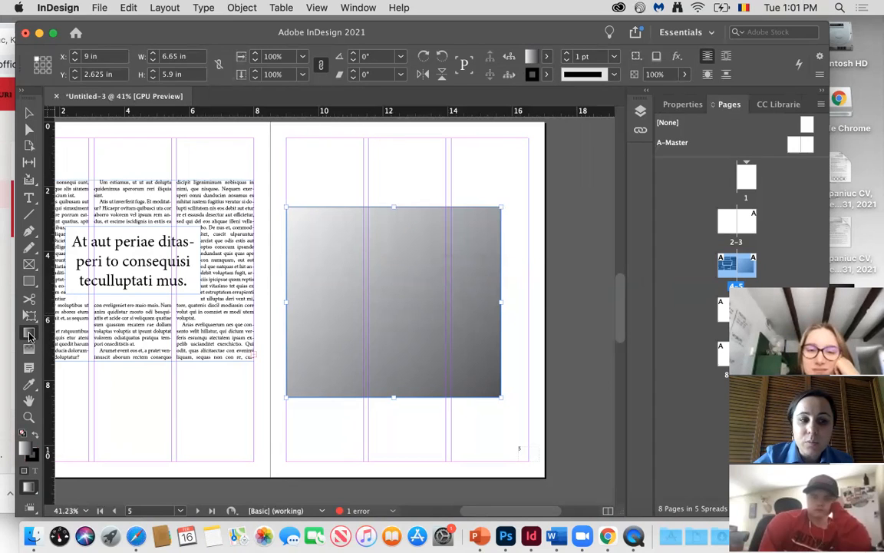
double_click(30, 336)
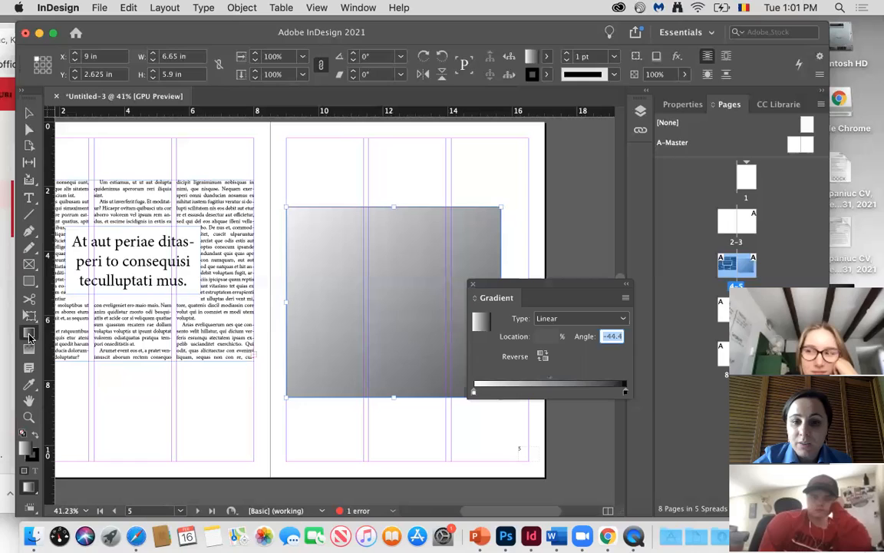
right_click(482, 322)
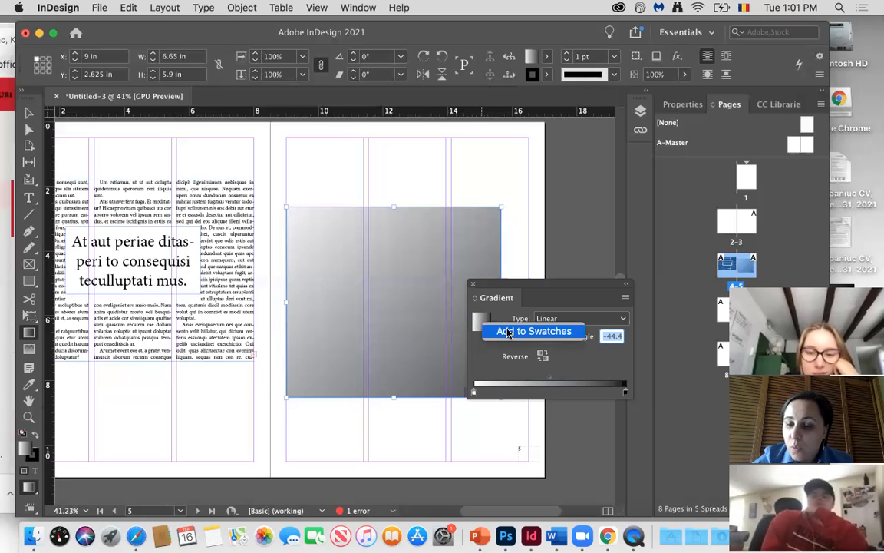
click(508, 332)
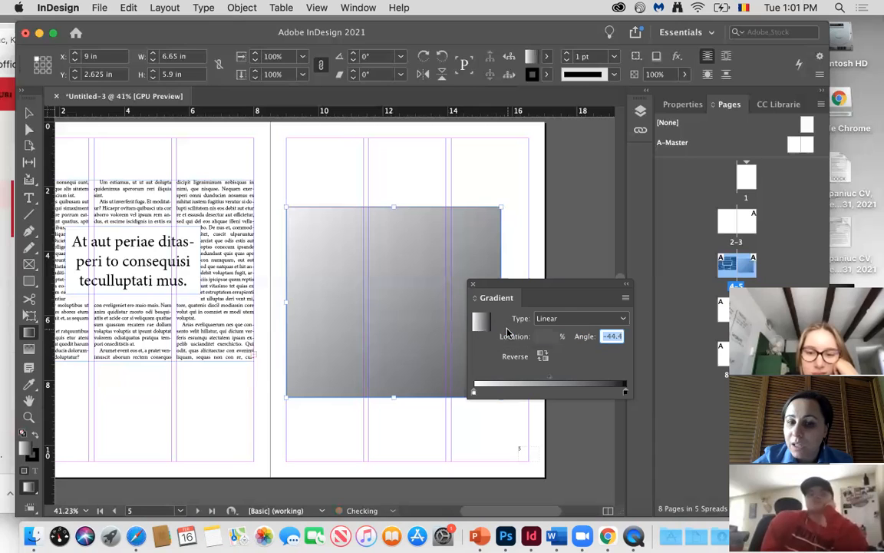
- Recolor the new gradient swatch with a 57% cyan start stop and a C=0 M=100 Y=0 K=0 end stop
click(547, 59)
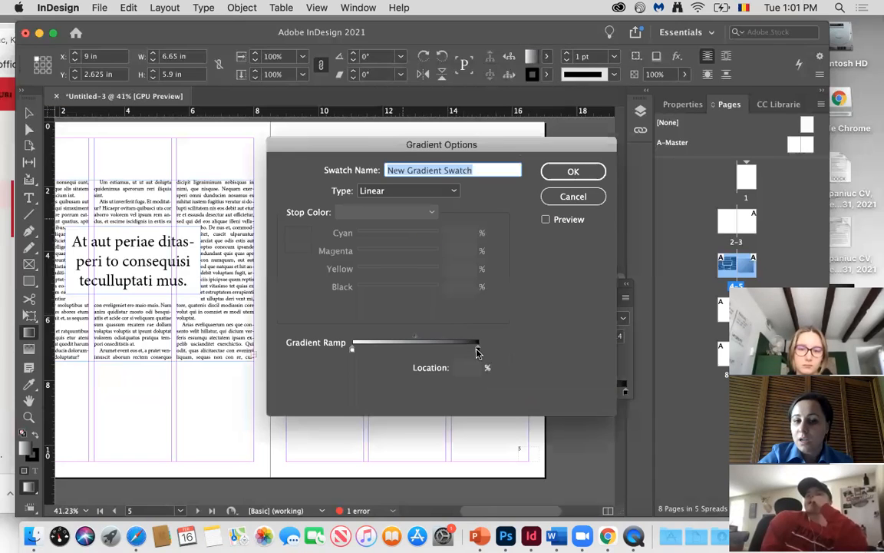
click(477, 350)
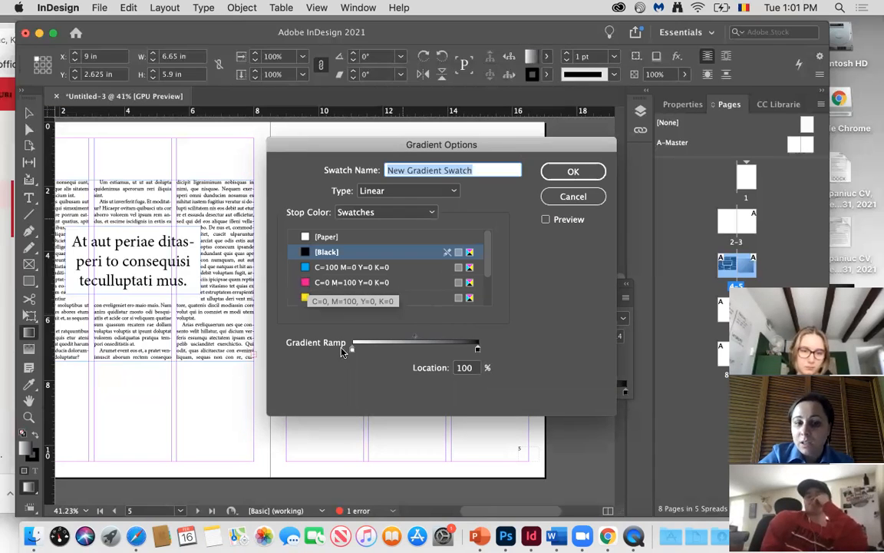
click(306, 283)
click(352, 350)
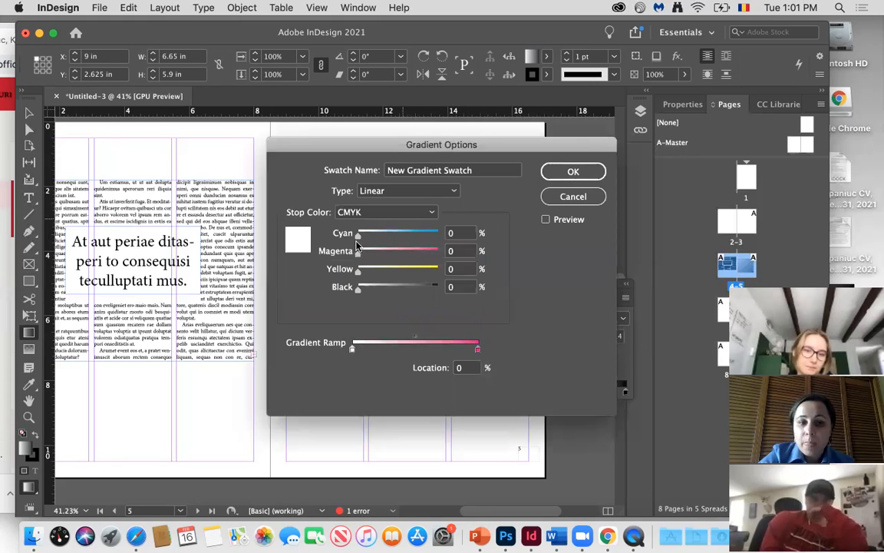
click(403, 235)
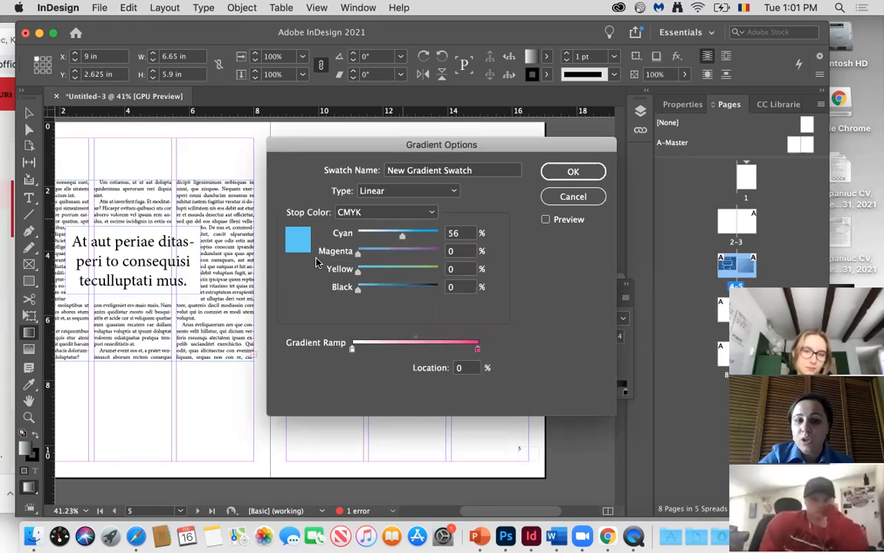
click(427, 215)
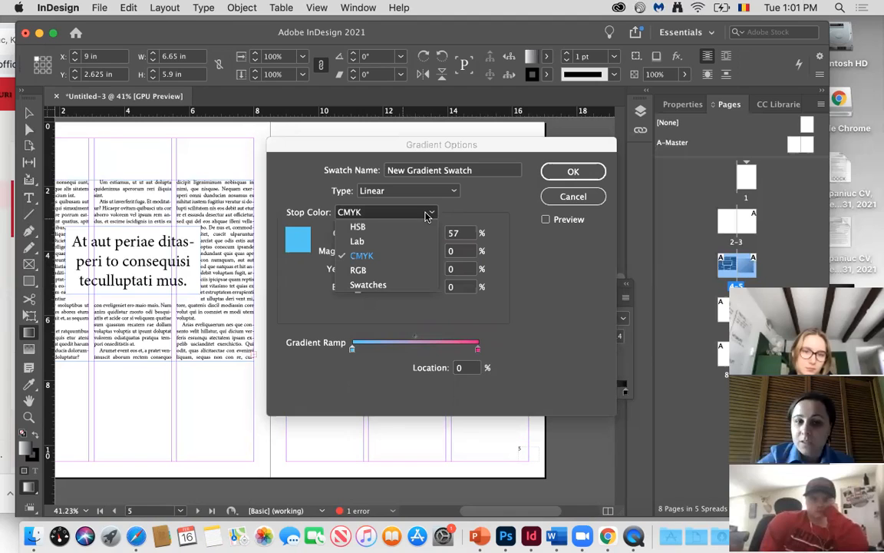
click(574, 172)
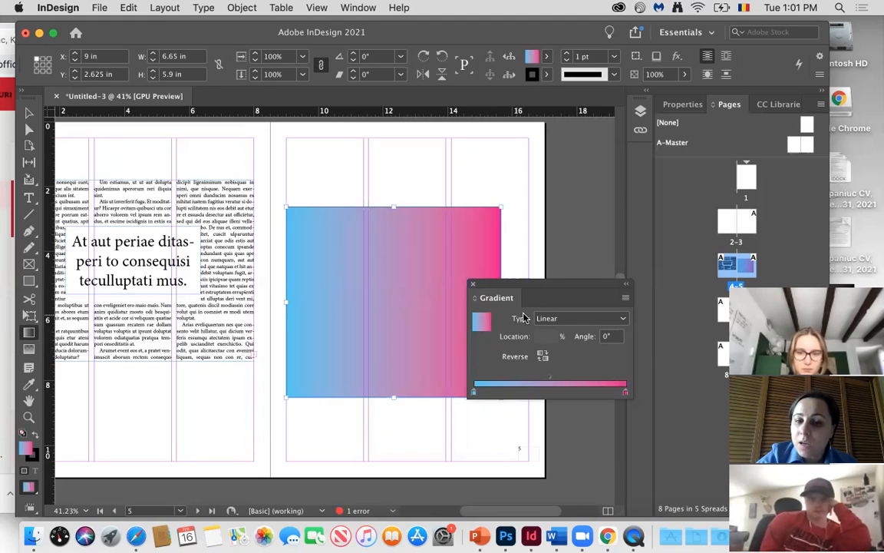
- Try the Radial gradient type on the page 5 rectangle
click(623, 322)
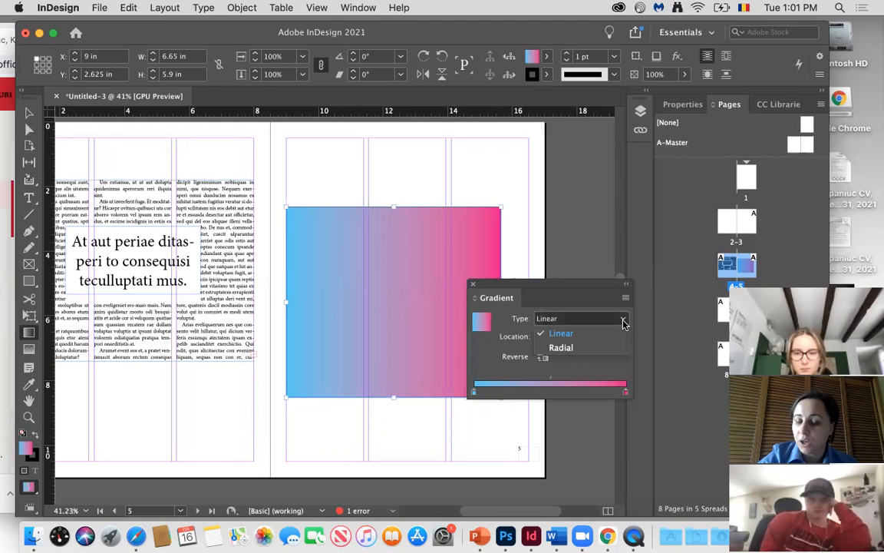
click(604, 349)
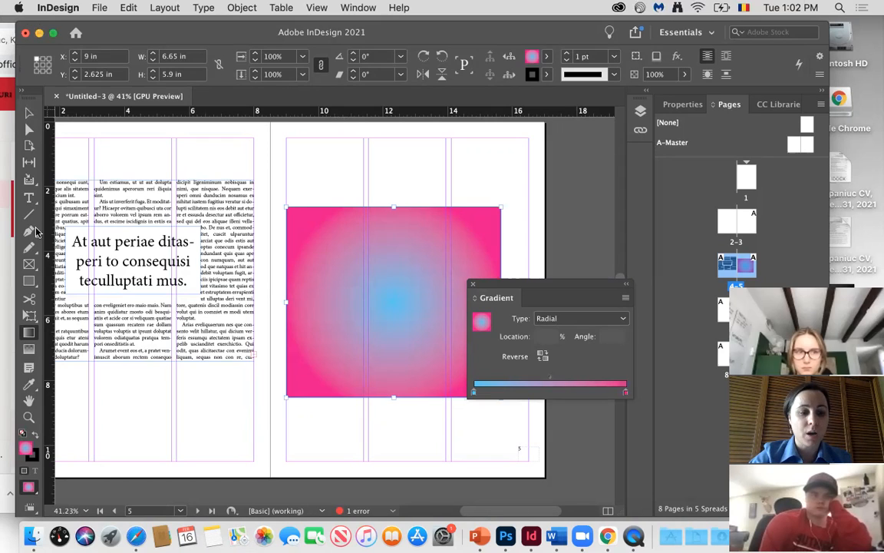
- Switch to Finder, check the Desktop folder English with Val and Kate Files, and close the window
click(32, 535)
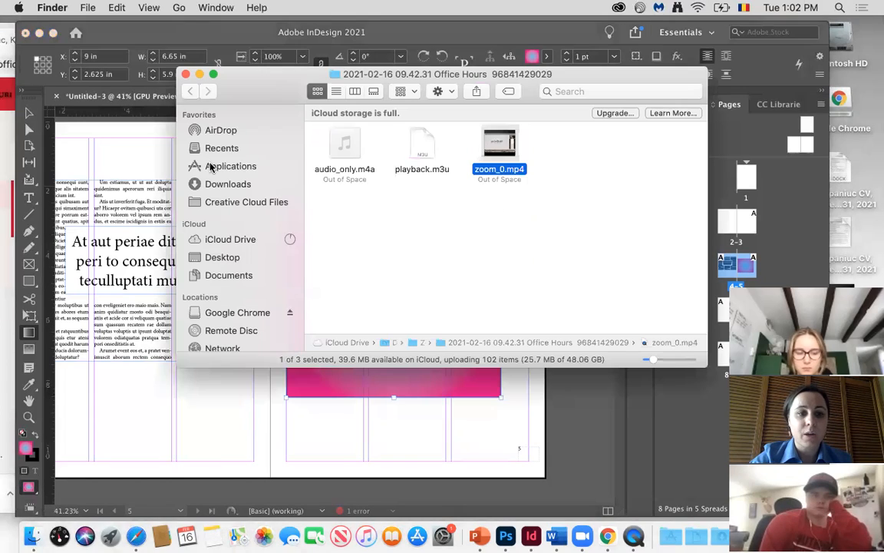
click(220, 259)
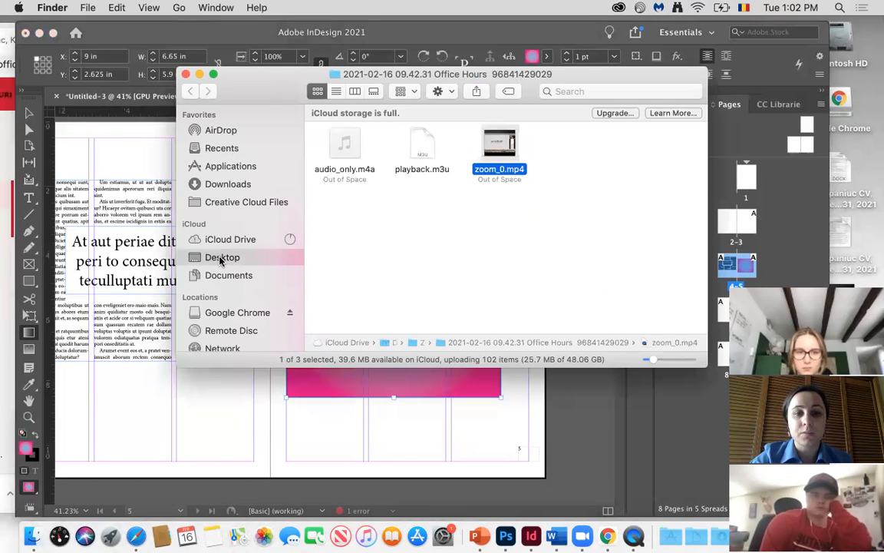
text(en)
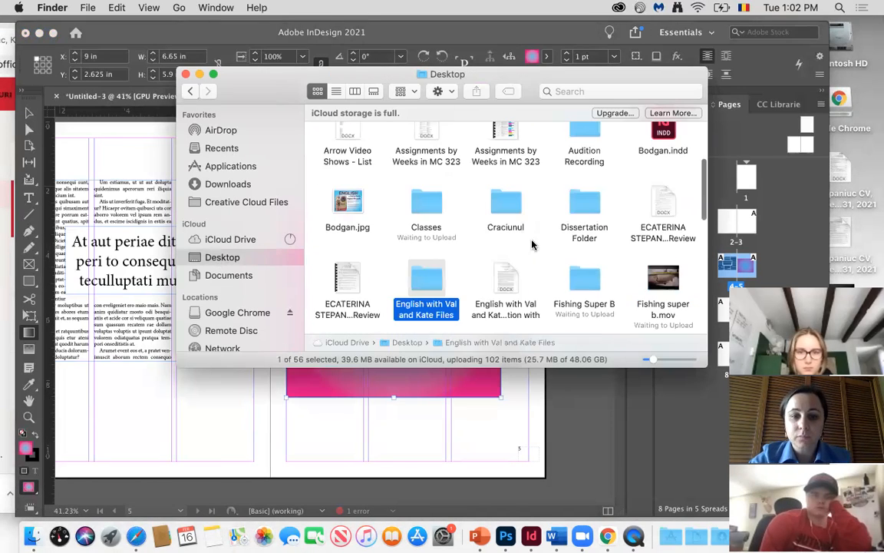
double_click(428, 273)
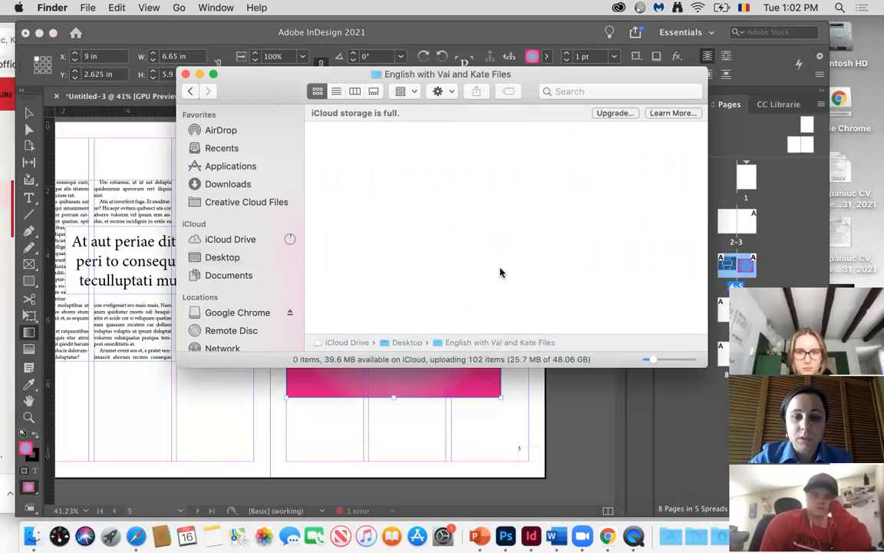
click(185, 74)
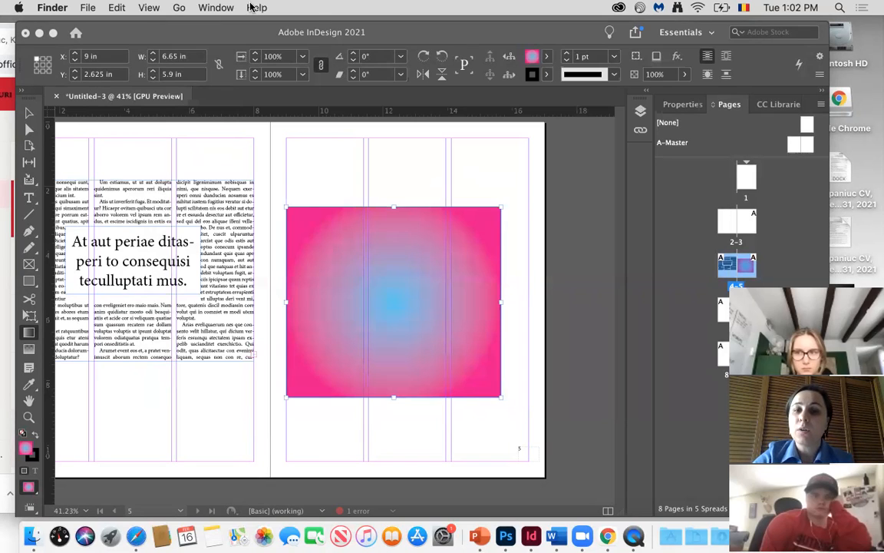
- Reapply the saved linear New Gradient Swatch to the rectangle and duplicate that swatch
click(547, 58)
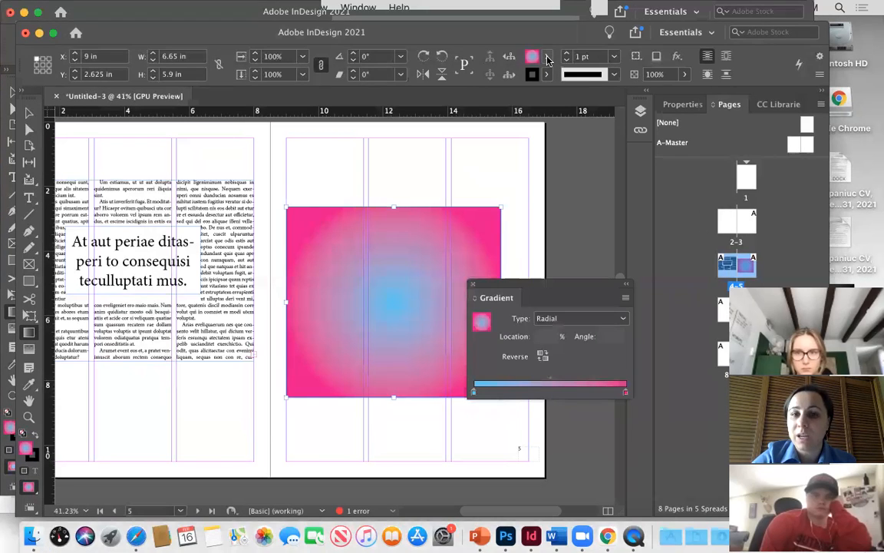
click(548, 58)
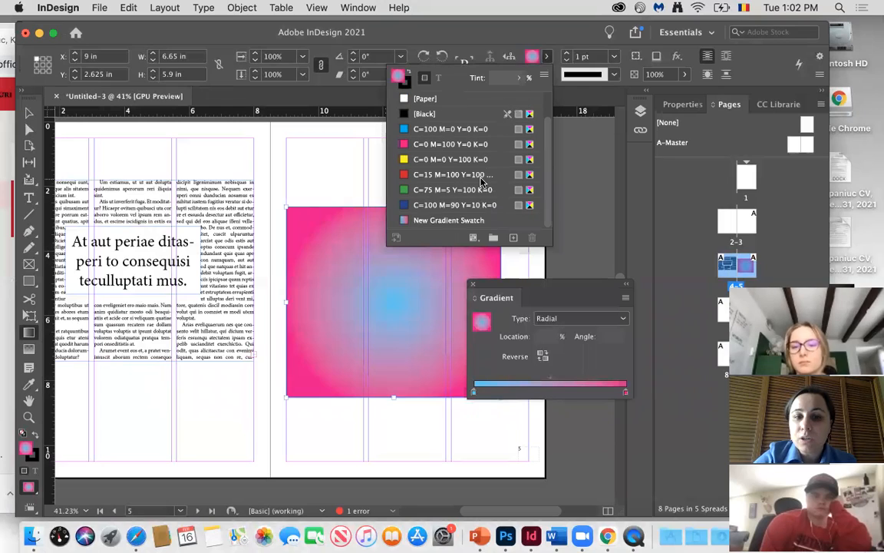
click(405, 221)
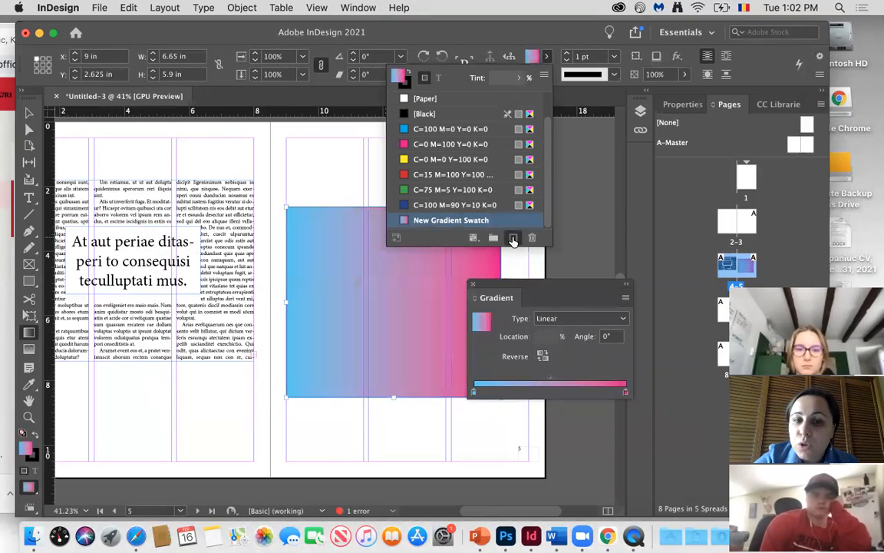
click(513, 238)
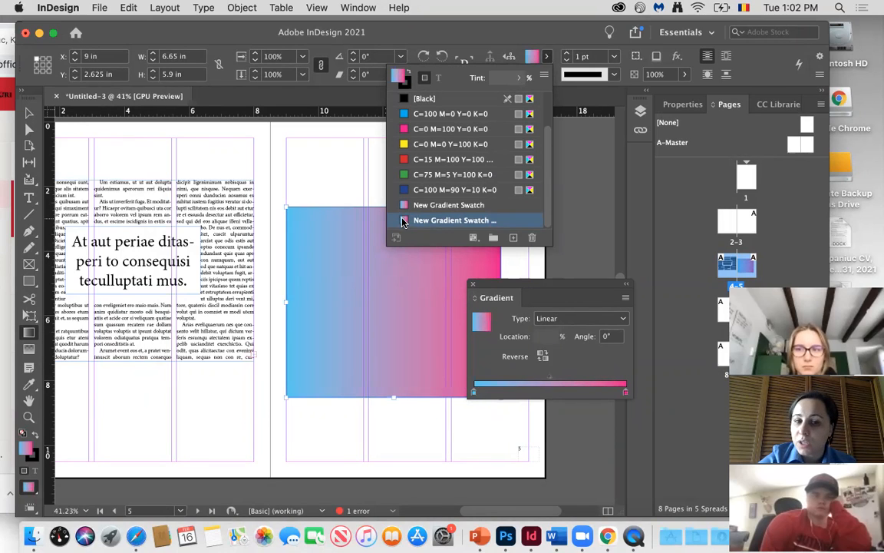
- Change the duplicate gradient swatch's end stop to a pale CMYK yellow with 45% yellow and no other ink
double_click(402, 222)
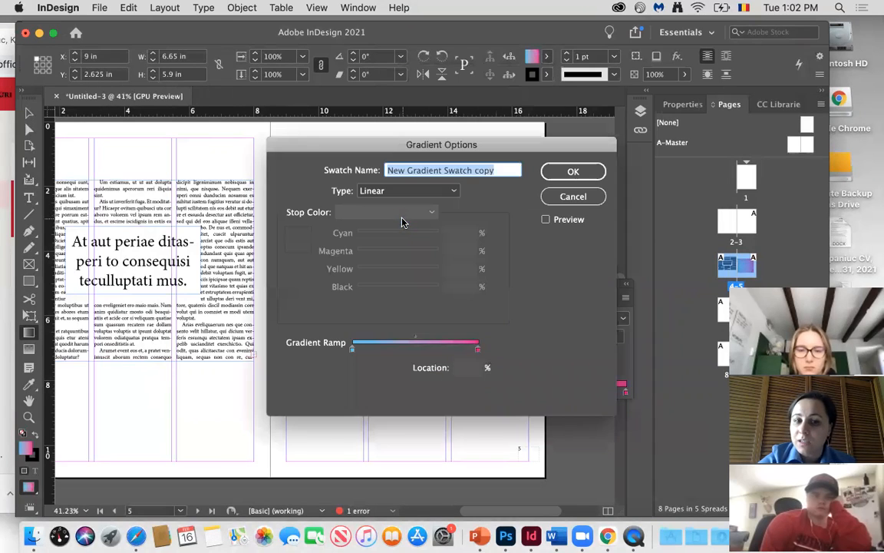
click(477, 350)
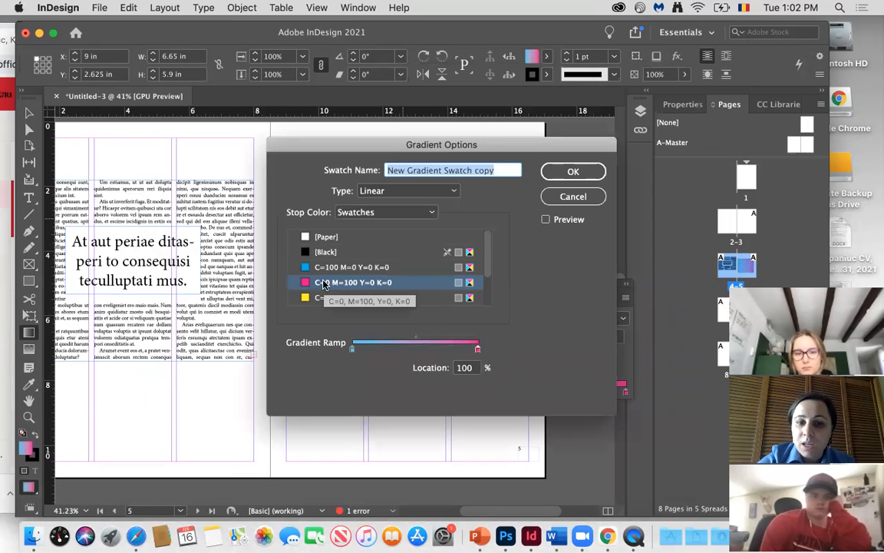
click(470, 283)
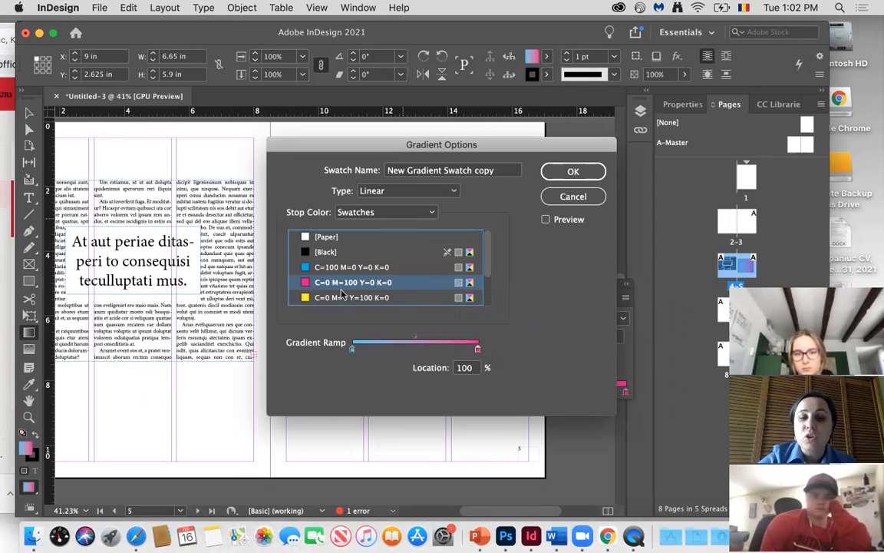
key(Down)
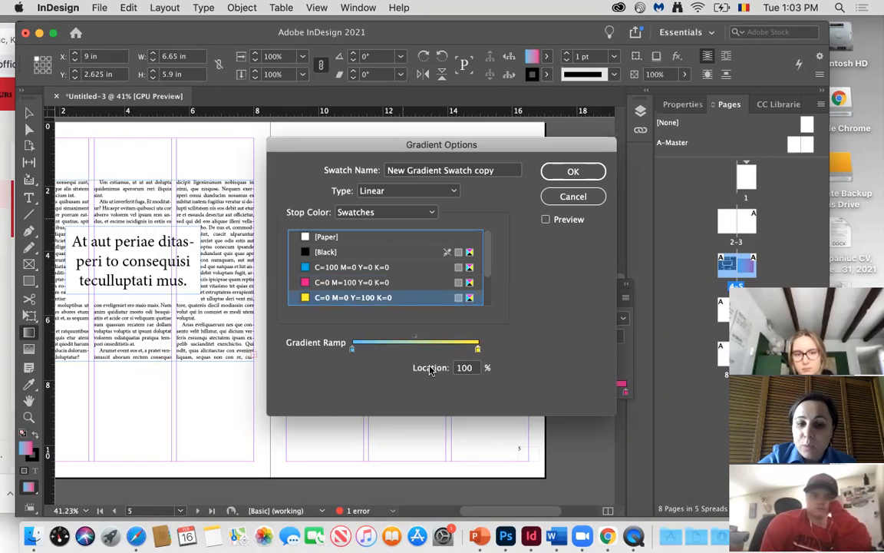
click(450, 191)
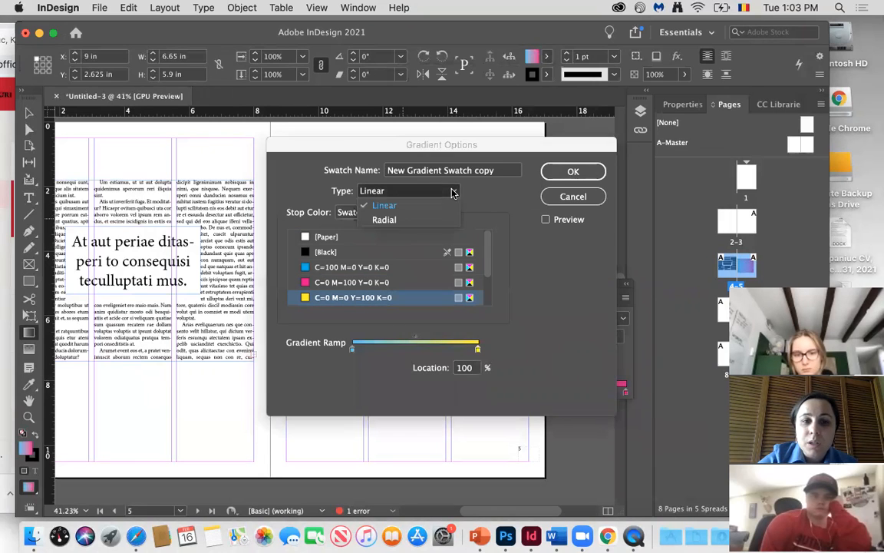
click(450, 190)
click(433, 212)
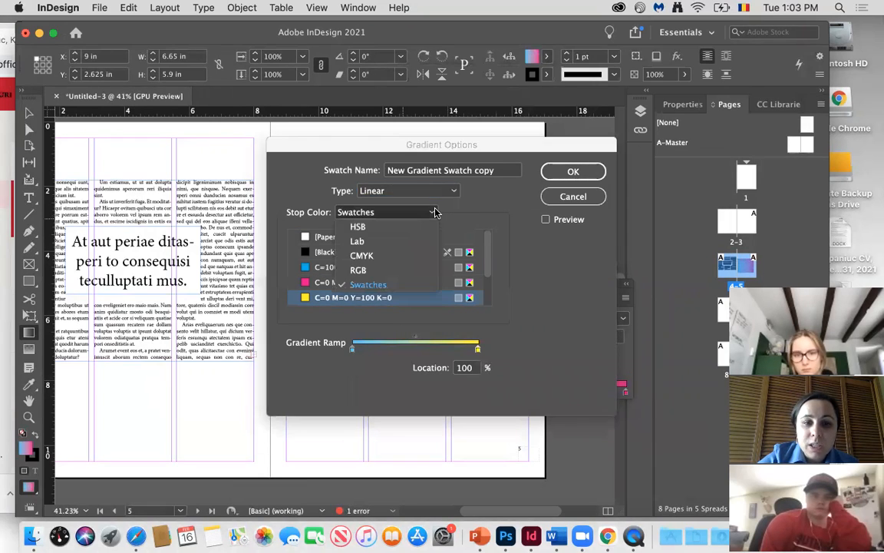
click(394, 254)
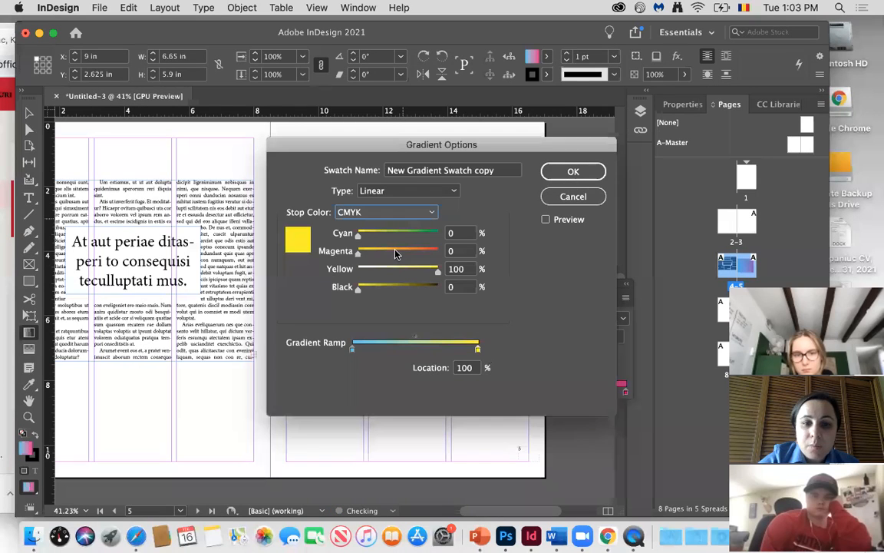
drag(438, 272, 394, 273)
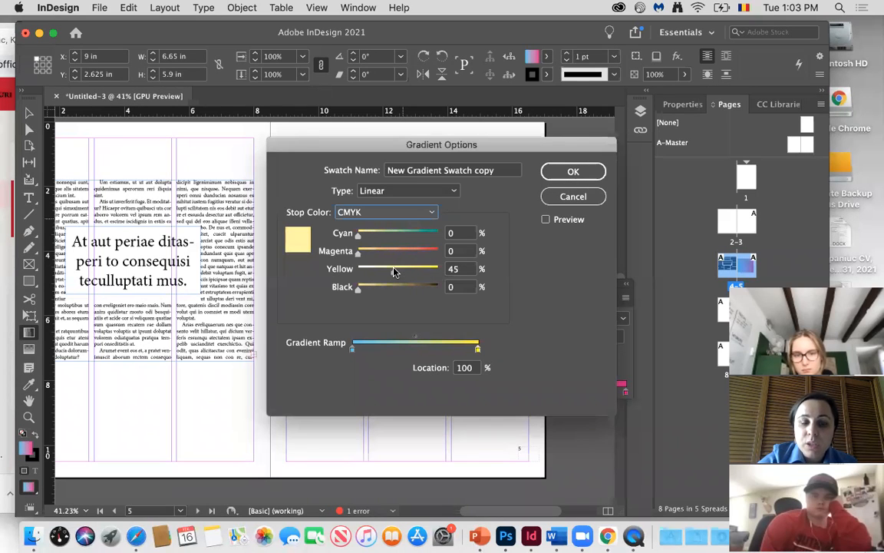
- Set the duplicate swatch's start stop to 34% cyan, 33% magenta, 0% yellow and 26% black, and accept the gradient
click(353, 351)
drag(357, 289, 378, 289)
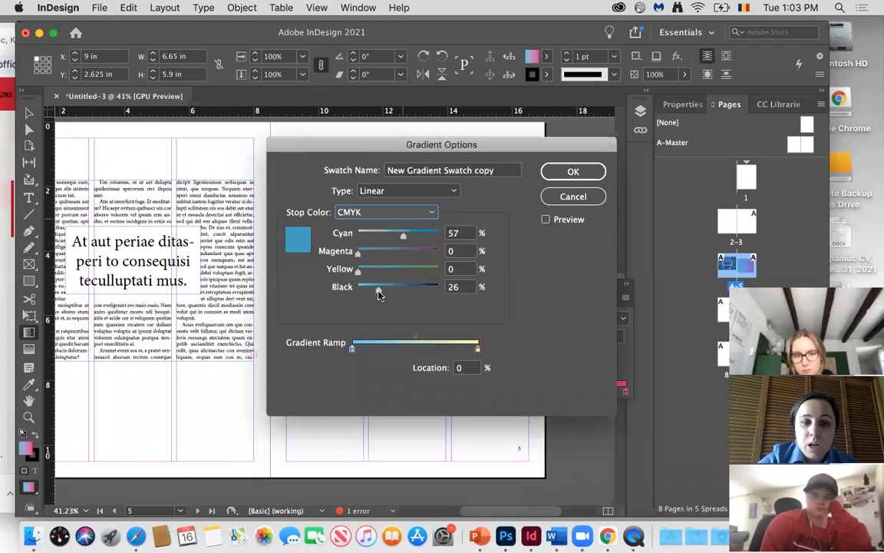
drag(404, 235, 384, 236)
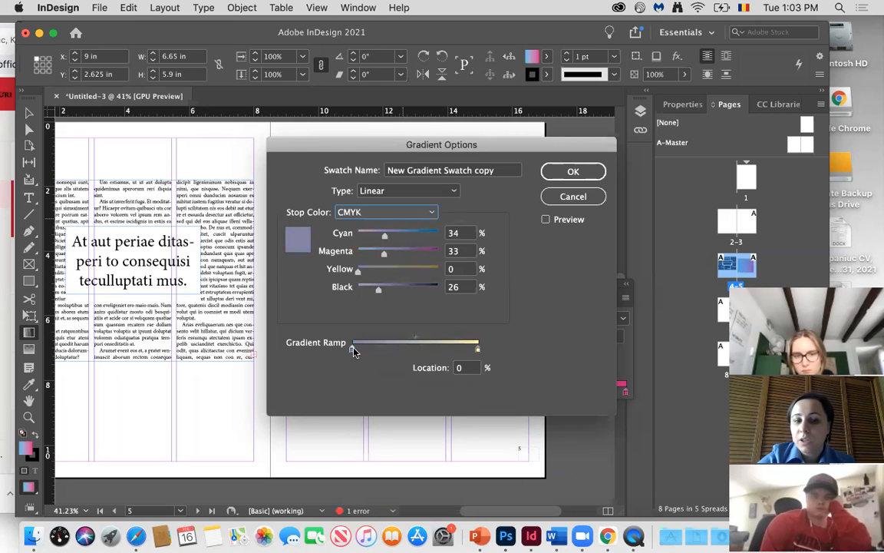
click(573, 173)
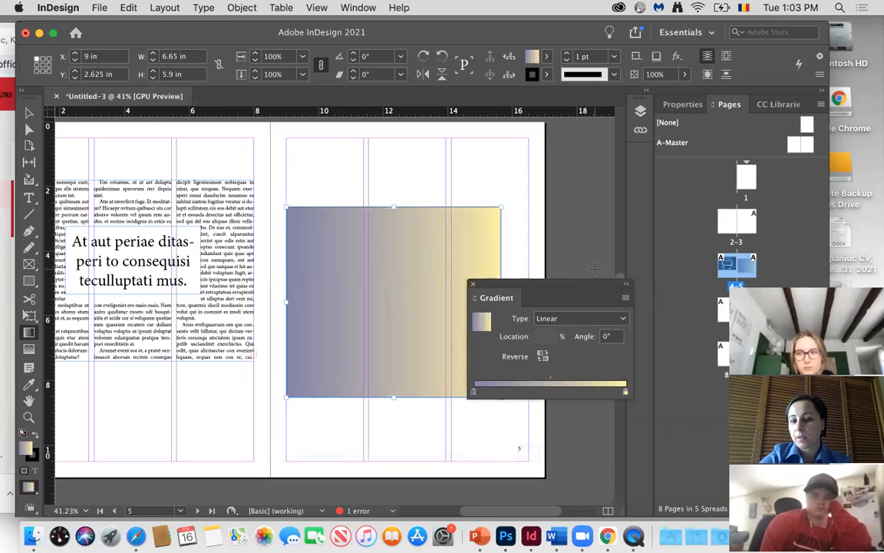
- Switch to Finder and open the English with Val and Kate Files folder in Comp 2020 on the Seagate Backup Plus Drive
click(842, 168)
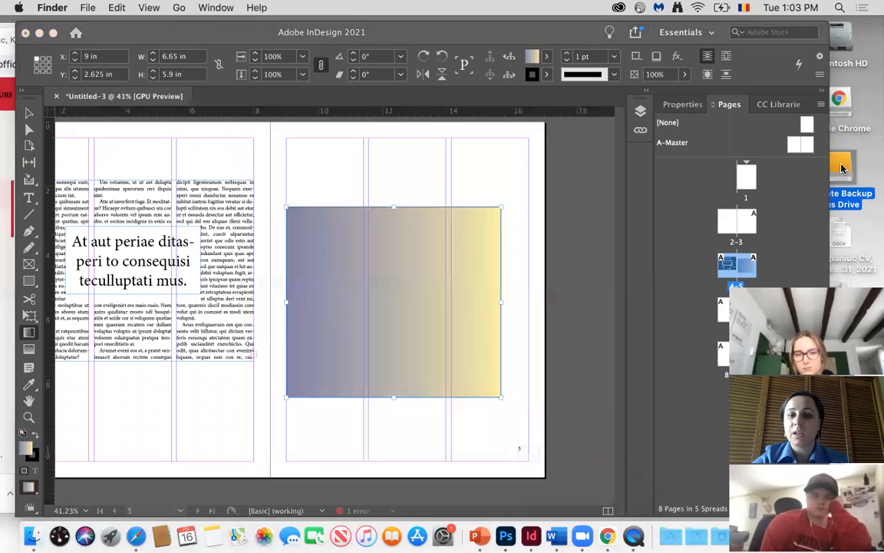
double_click(843, 168)
click(223, 126)
double_click(223, 126)
click(654, 181)
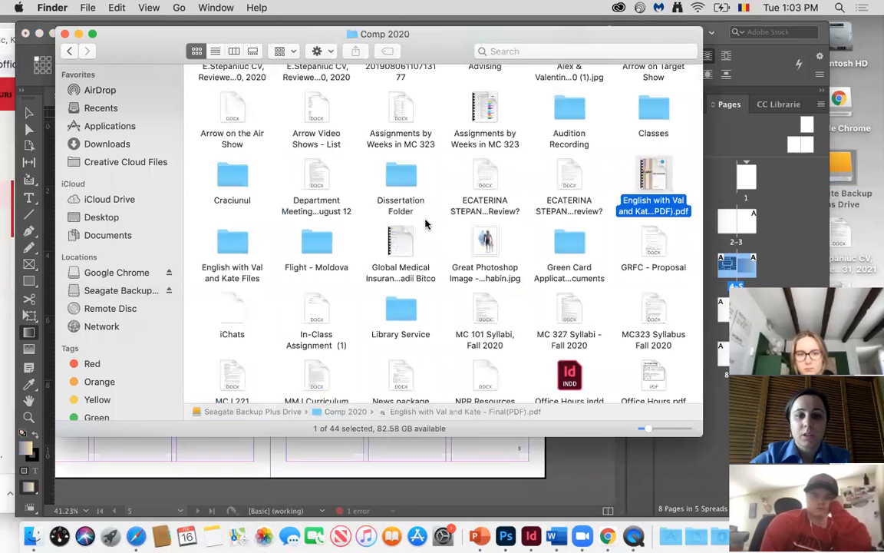
click(235, 245)
double_click(235, 245)
- Open the cover image poza coperta.jpg in Preview and move its window away from the screen edge
scroll(418, 273, up, 3)
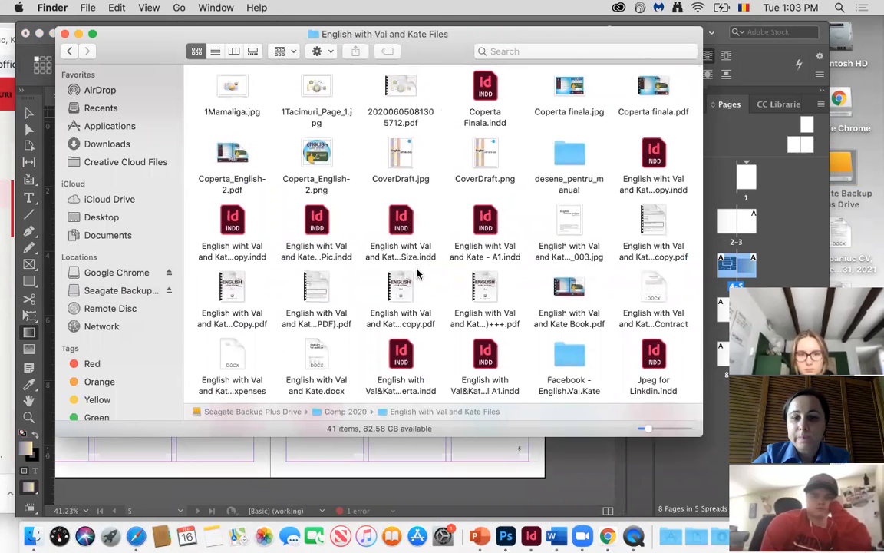
scroll(418, 273, down, 5)
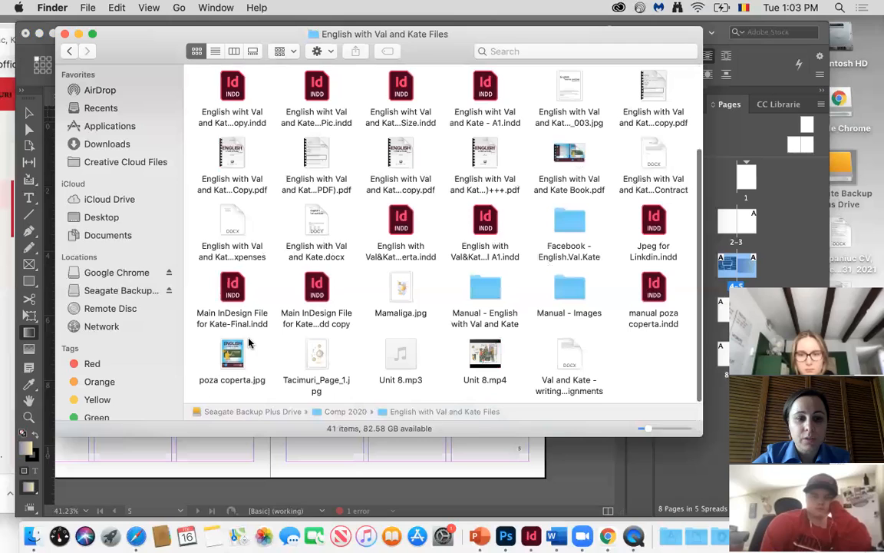
double_click(234, 353)
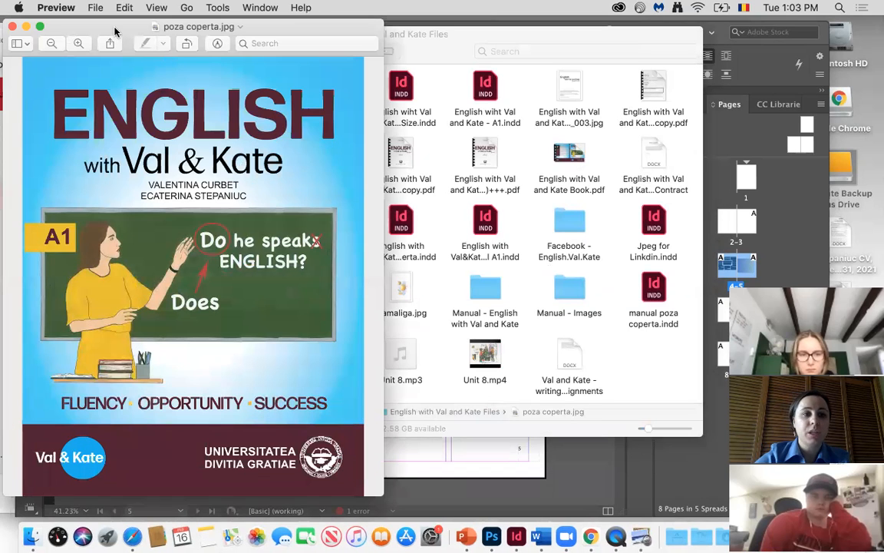
drag(115, 31, 199, 31)
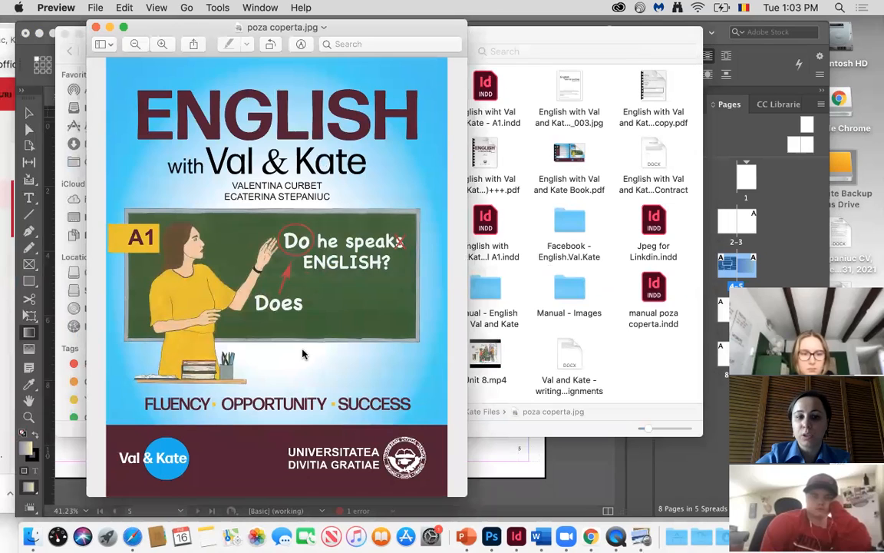